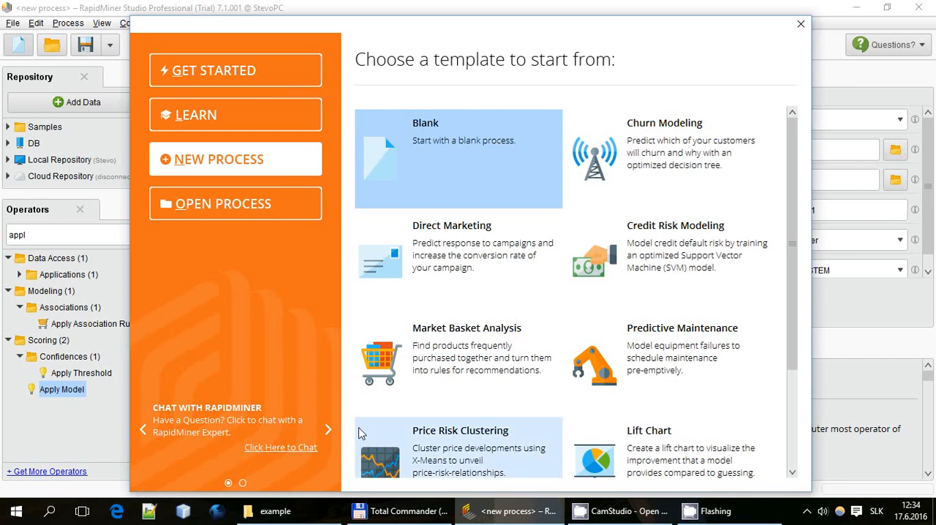
Switch to Total Commander and open the Eragon folder in the example directory to browse its text files
left_click(398, 511)
right_click(52, 112)
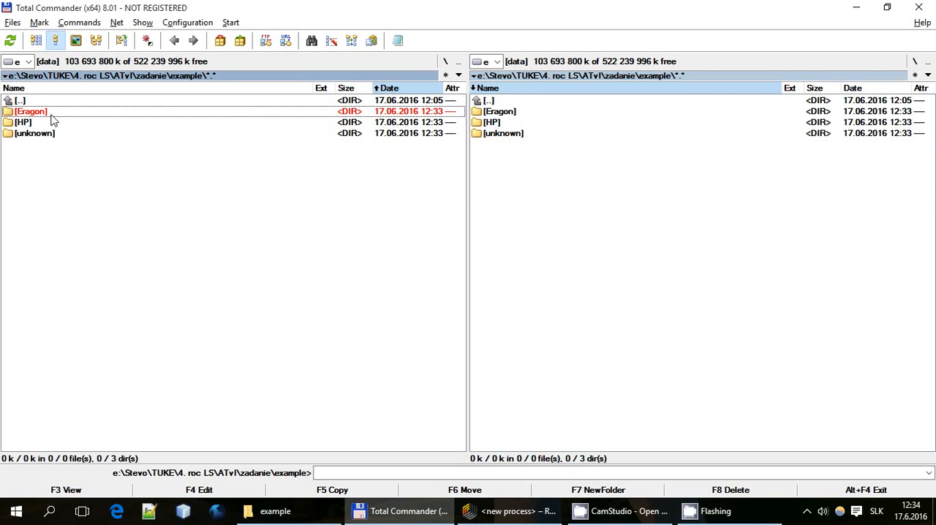
right_click(49, 121)
right_click(50, 121)
right_click(51, 113)
left_click(40, 113)
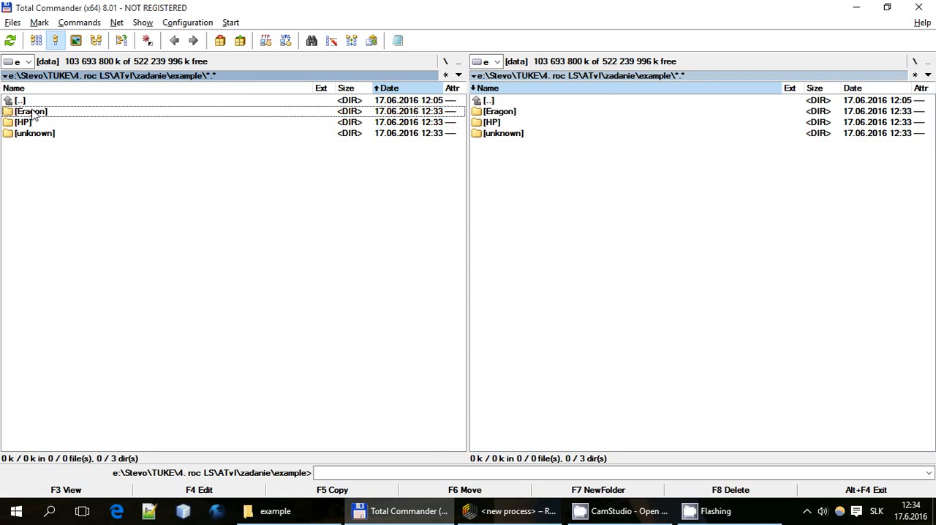
double_click(41, 112)
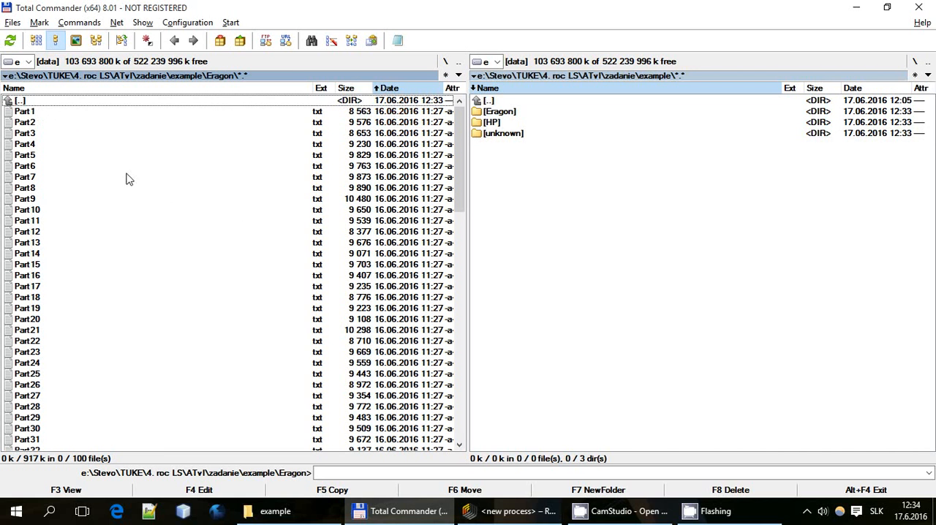
left_click(141, 211)
left_click_drag(459, 163, 476, 173)
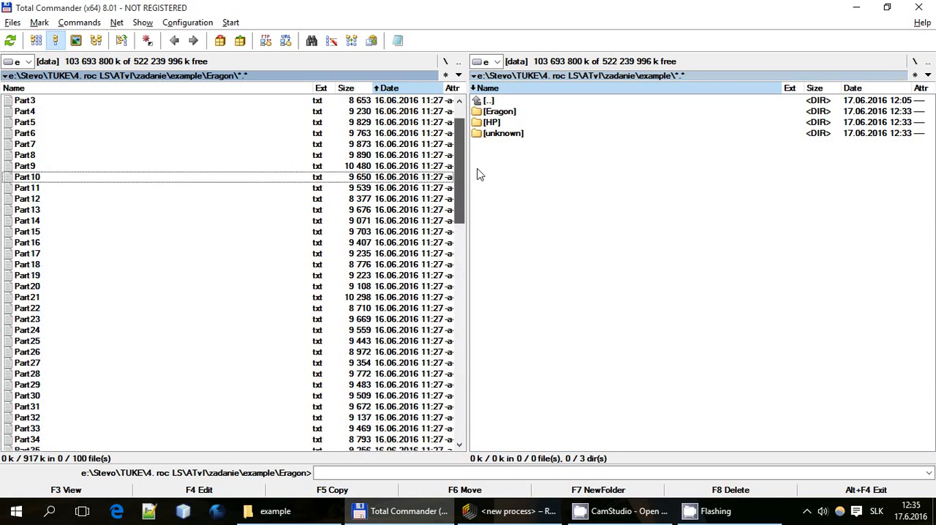
Open Part1.txt from the Eragon folder, skim its text down the document, and close it
left_click(100, 114)
double_click(100, 117)
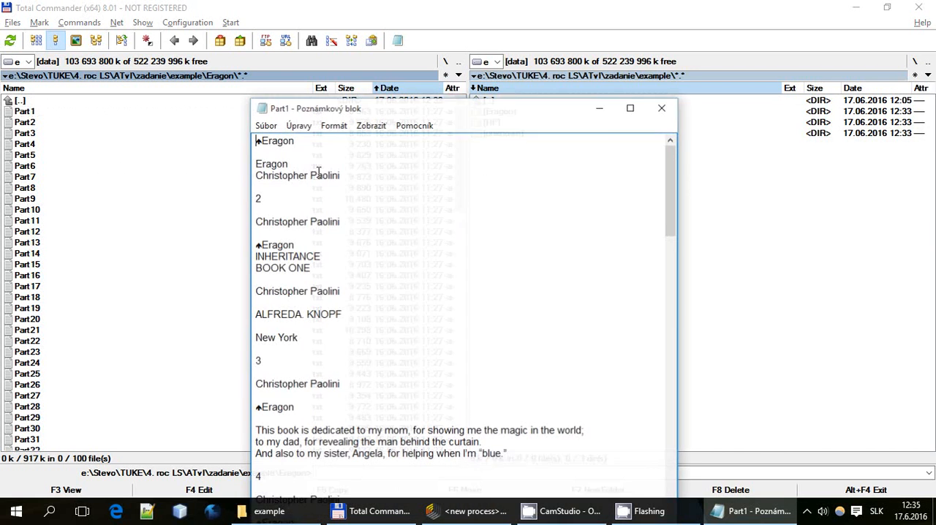
scroll(365, 219, "down", 13)
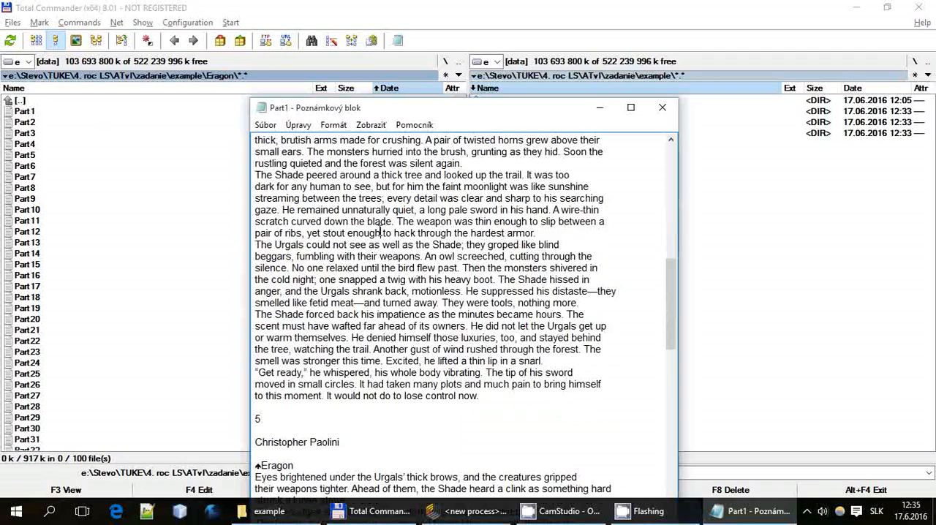
left_click_drag(381, 232, 602, 361)
left_click(601, 370)
scroll(600, 358, "down", 6)
scroll(598, 351, "down", 7)
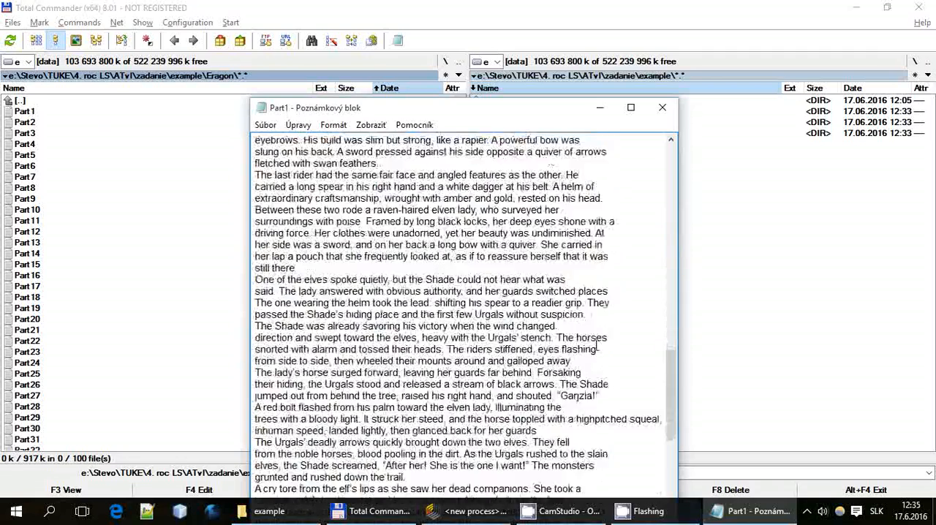
left_click(662, 108)
left_click(199, 233)
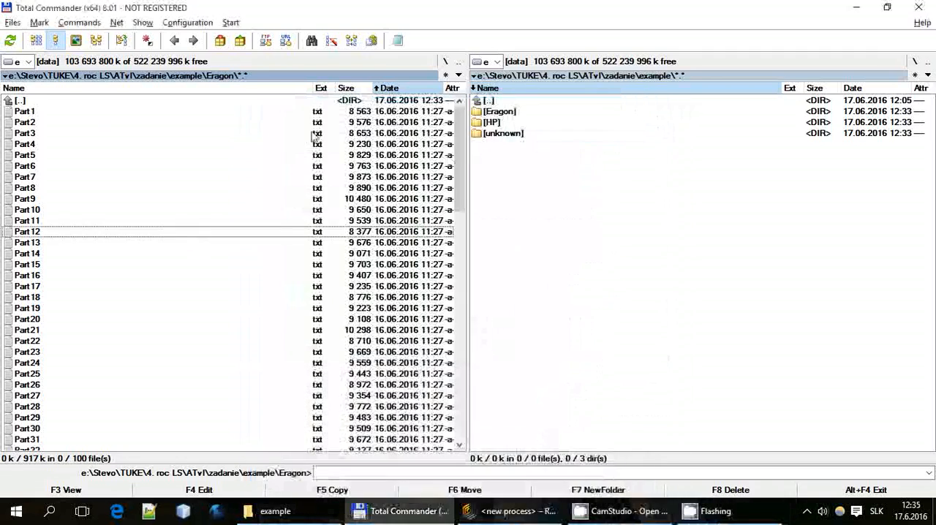
Return to the example folder and open the HP folder to browse its list of text files
double_click(36, 101)
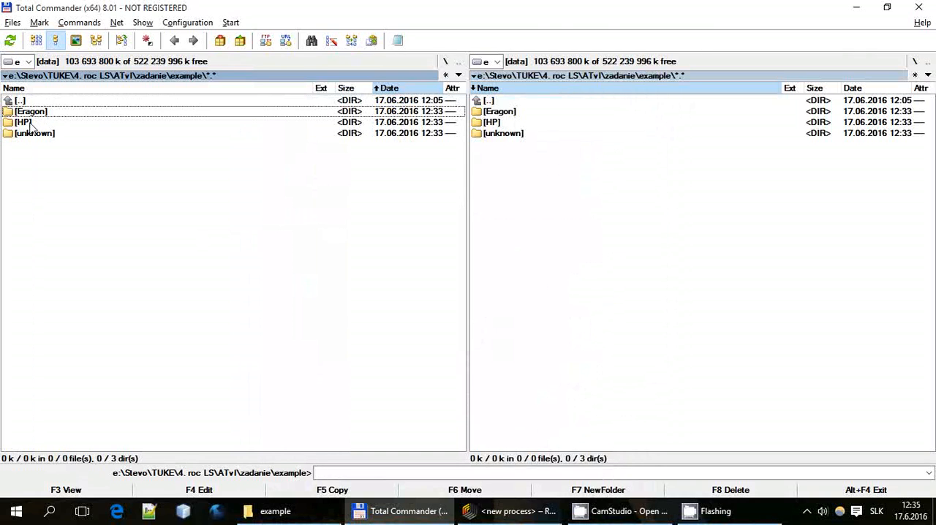
left_click(31, 123)
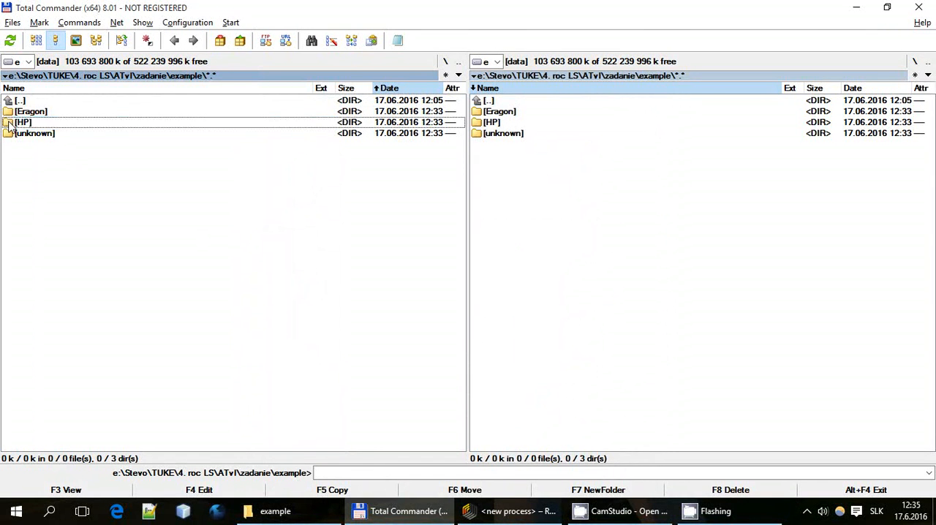
double_click(13, 123)
scroll(227, 209, "down", 12)
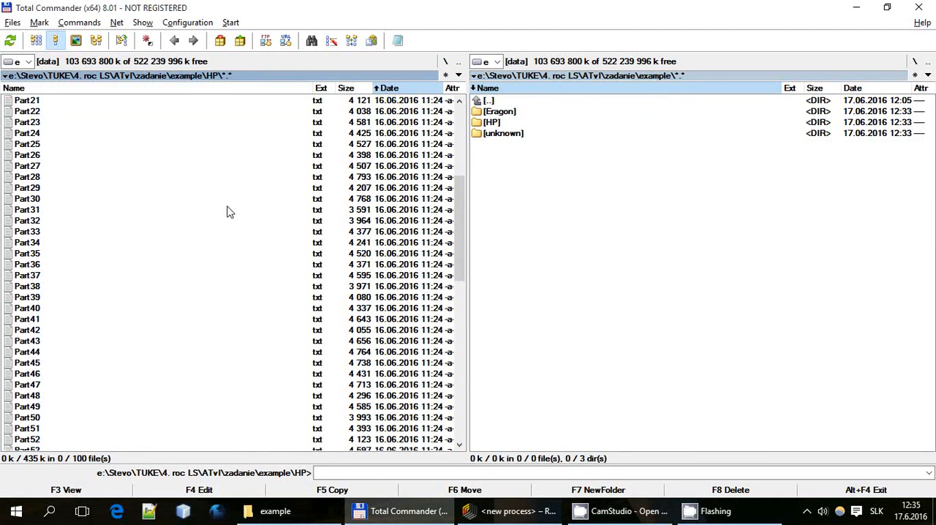
scroll(199, 227, "down", 8)
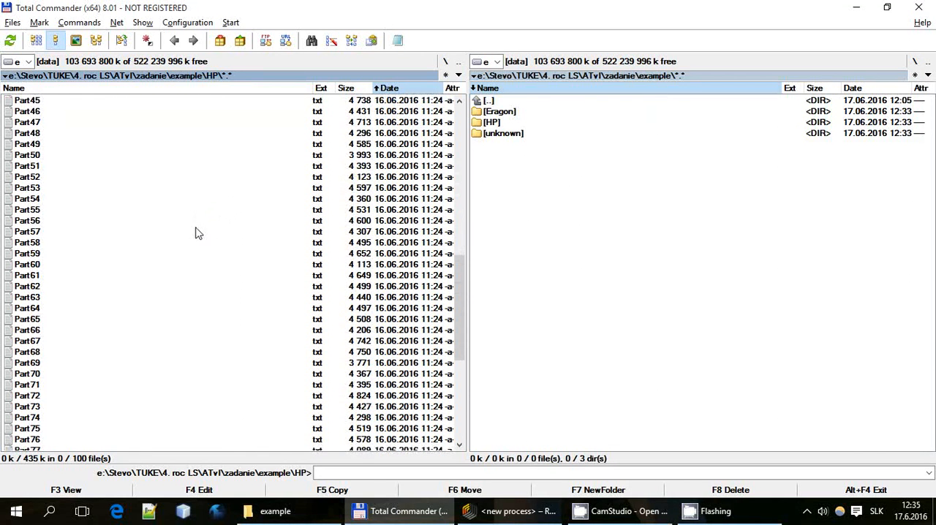
scroll(184, 225, "down", 3)
Open Part84.txt from the HP folder, skim its text, and close it
left_click(104, 278)
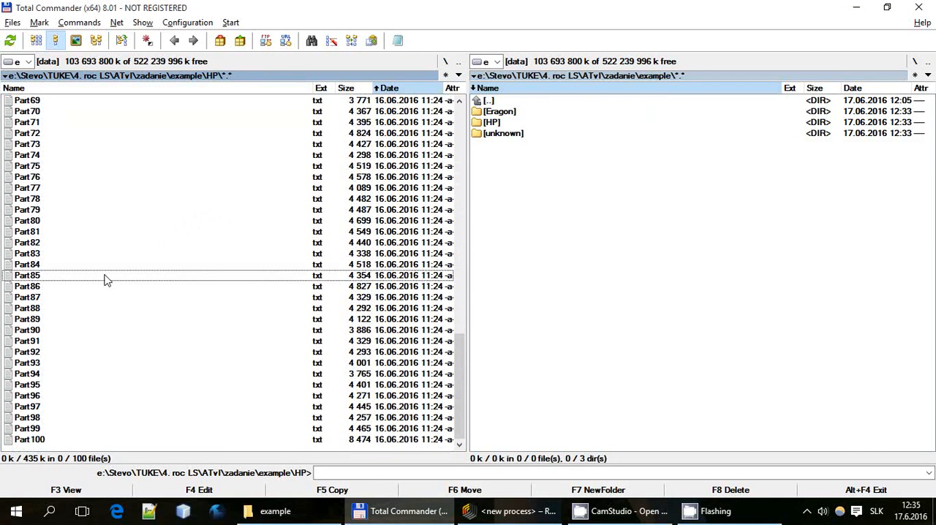
left_click(106, 279)
double_click(106, 266)
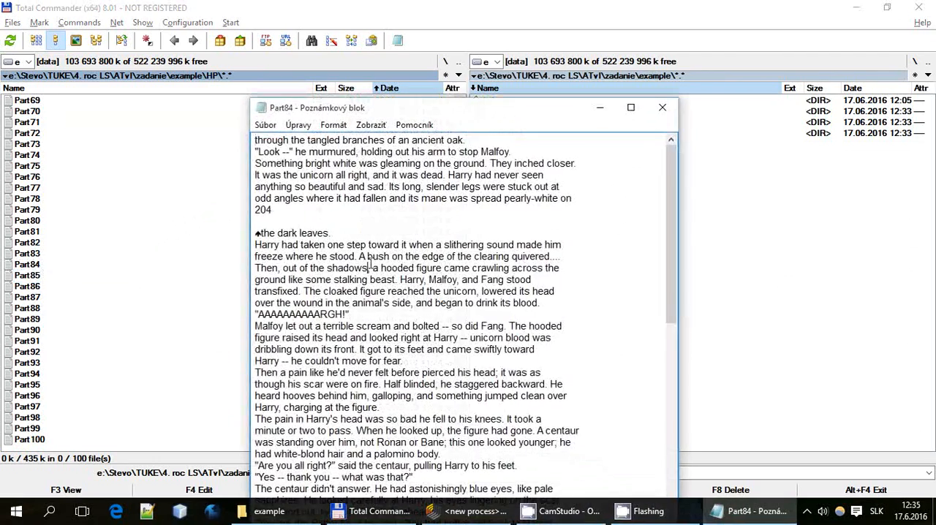
scroll(454, 267, "down", 8)
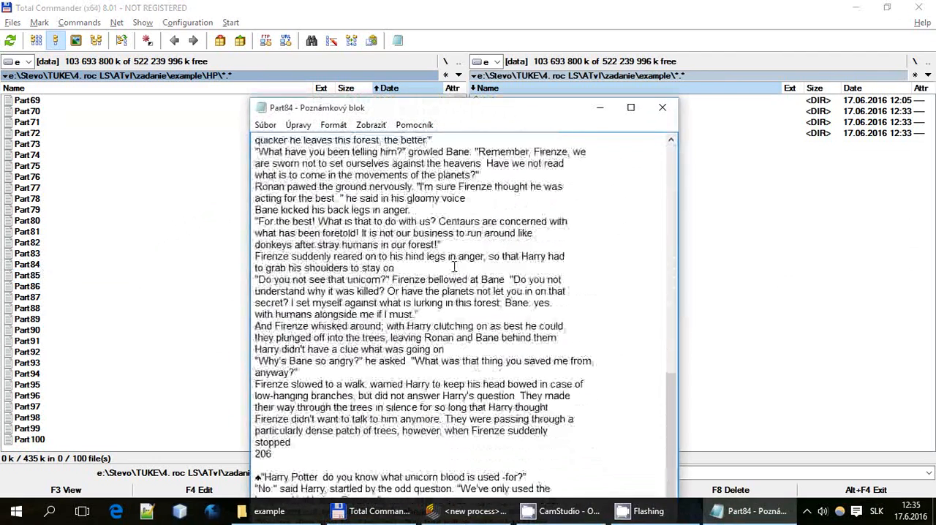
left_click(663, 107)
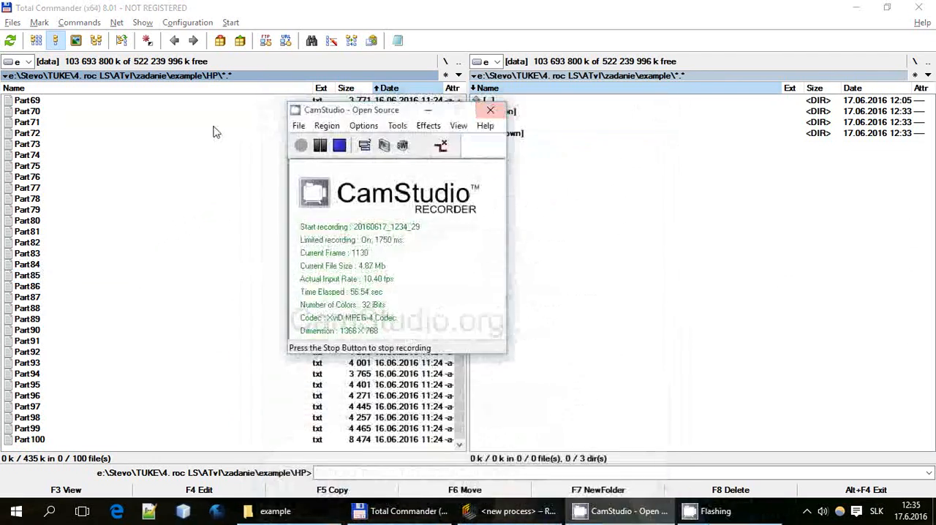
Go back to the example folder, check the contents of the unknown folder, and return to the example folder
scroll(205, 181, "up", 5)
left_click_drag(461, 307, 461, 102)
double_click(23, 102)
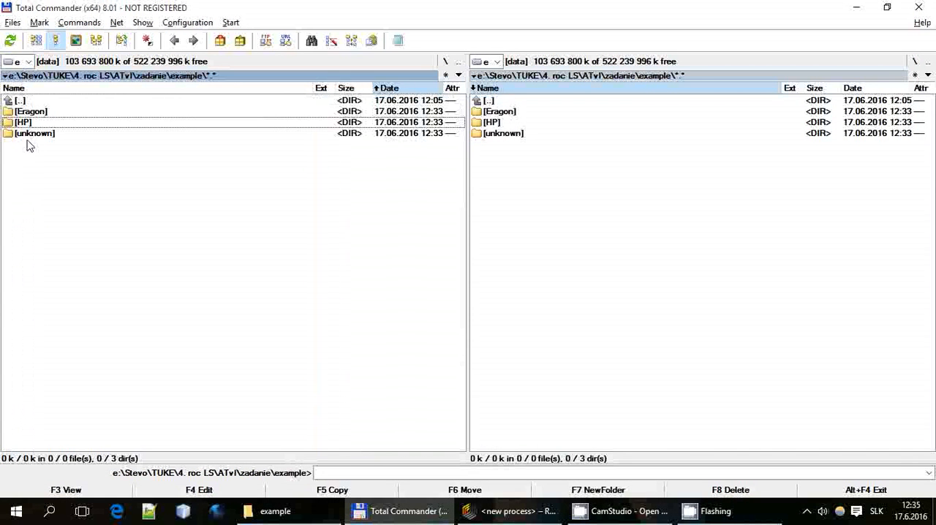
left_click(30, 134)
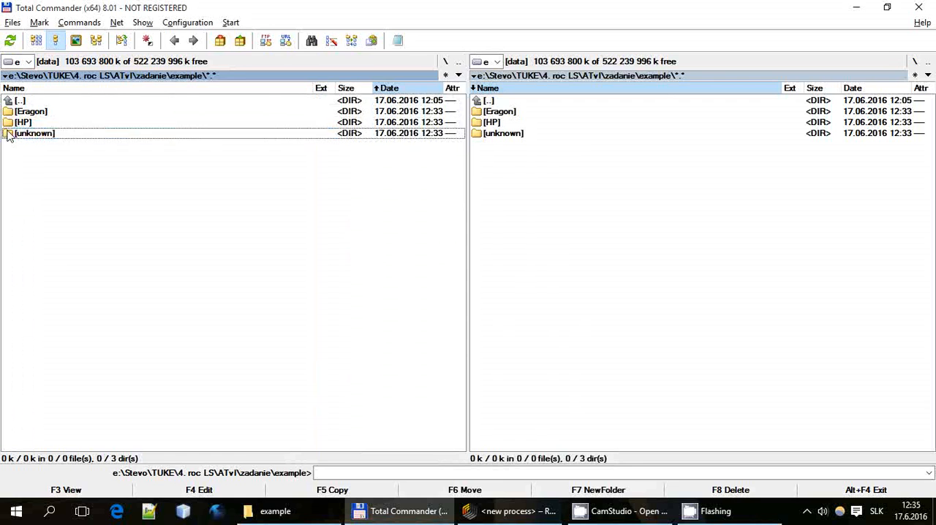
double_click(29, 135)
double_click(44, 105)
left_click(46, 114)
left_click(38, 122)
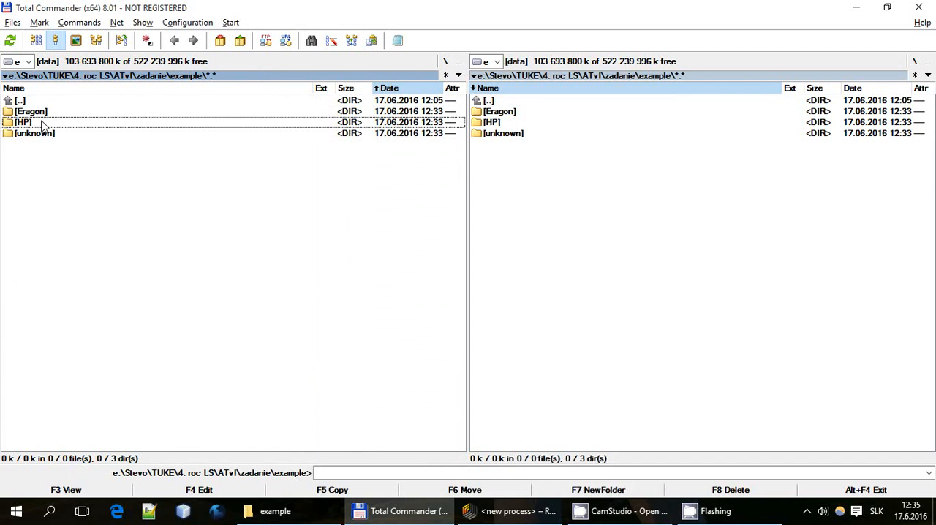
key("Up")
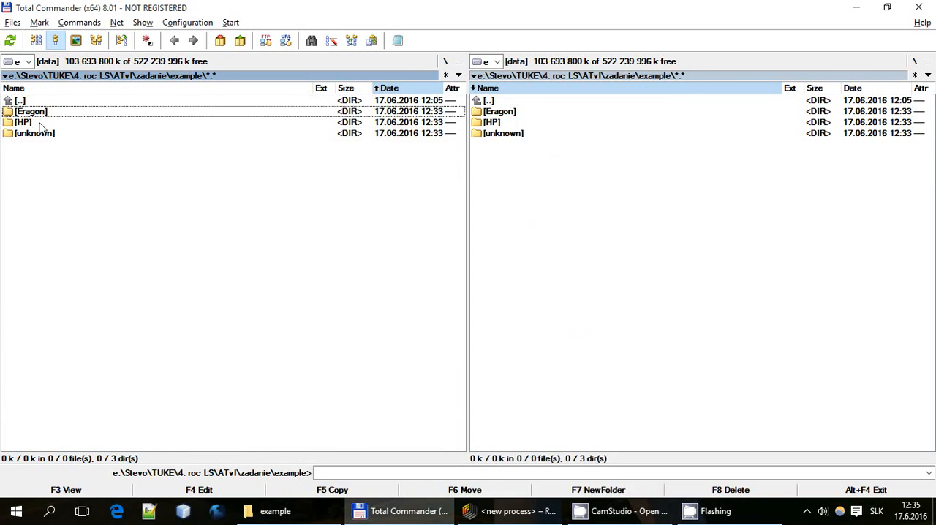
key("Down")
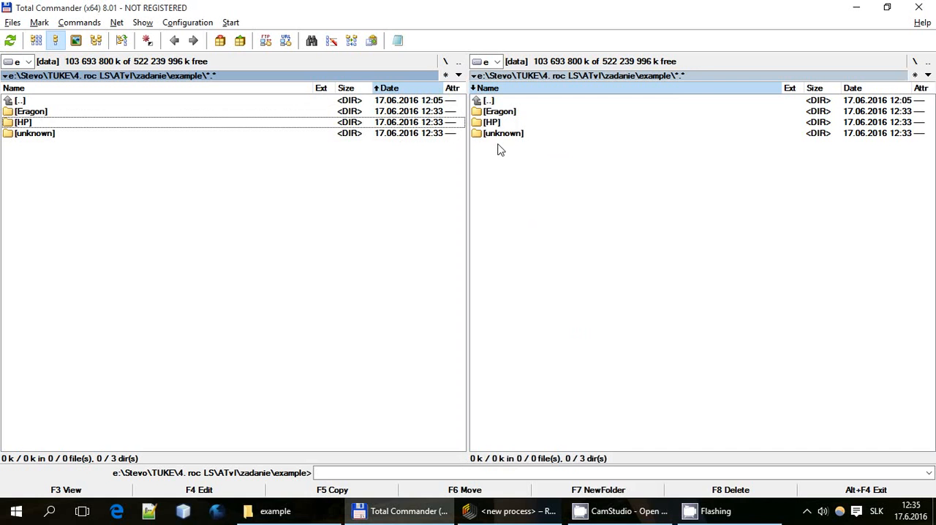
Show the unknown folder in one file pane and the Eragon folder in the other
double_click(504, 135)
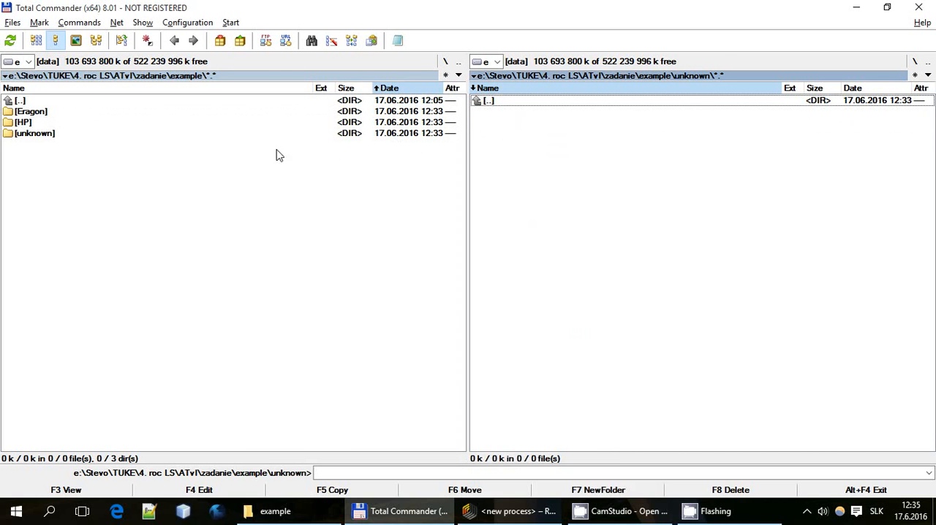
left_click(40, 115)
double_click(39, 115)
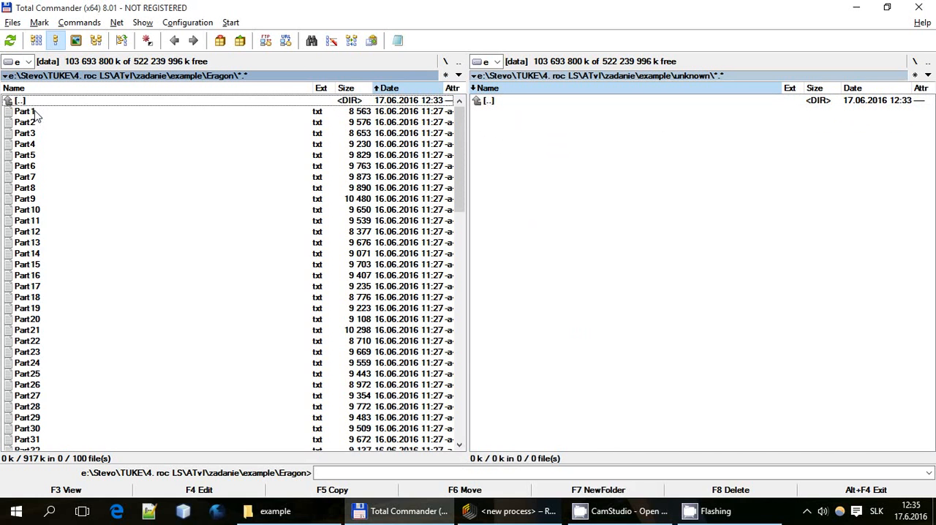
Move Part1, Part3, Part5, Part7 and Part9 from the Eragon folder to the unknown folder
left_click(40, 115)
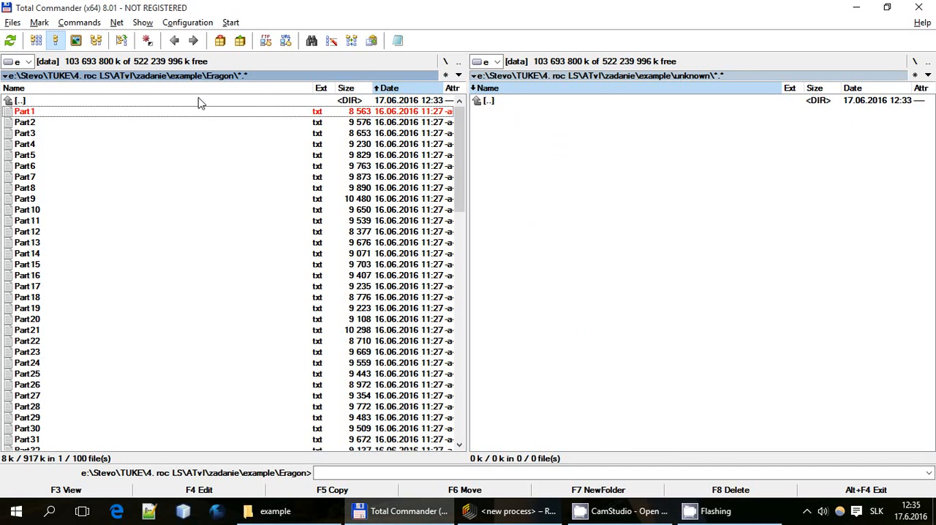
key("Down")
key("Down")
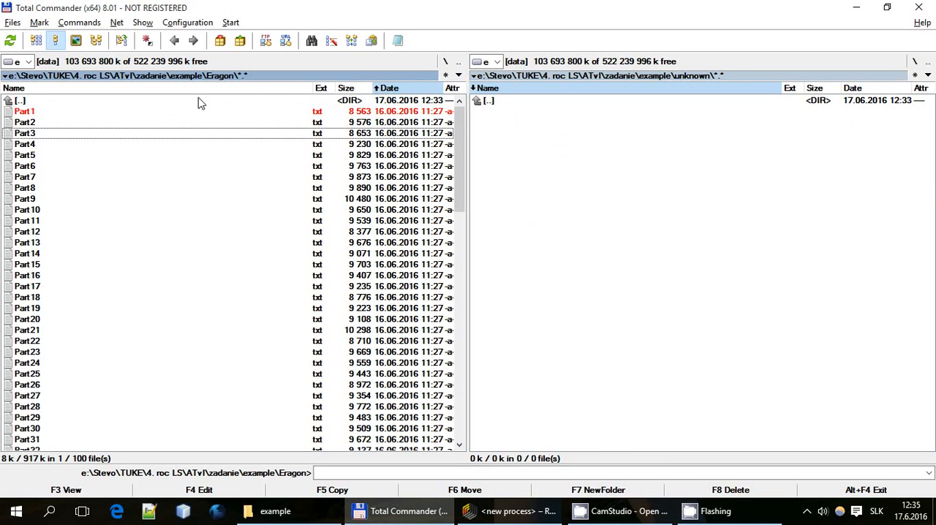
key("Insert")
key("Down")
key("Insert")
key("Down")
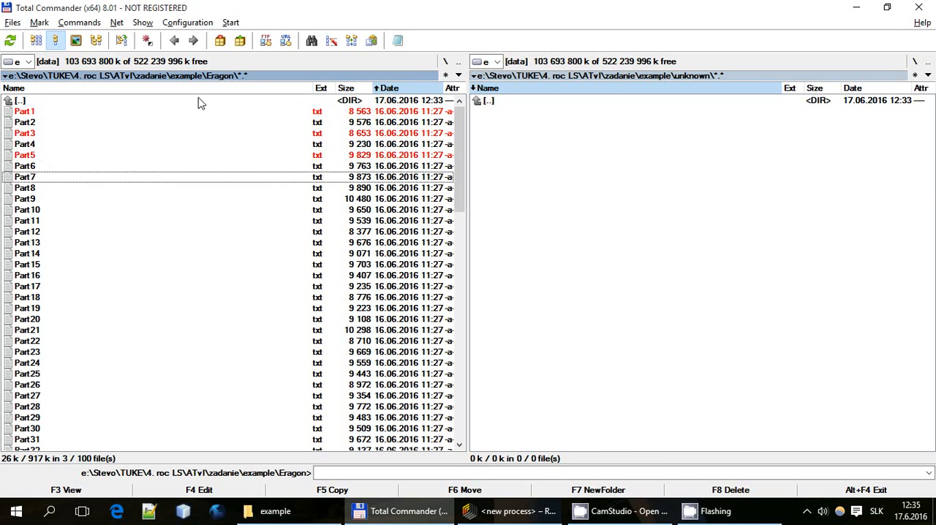
key("Insert")
key("Down")
key("Insert")
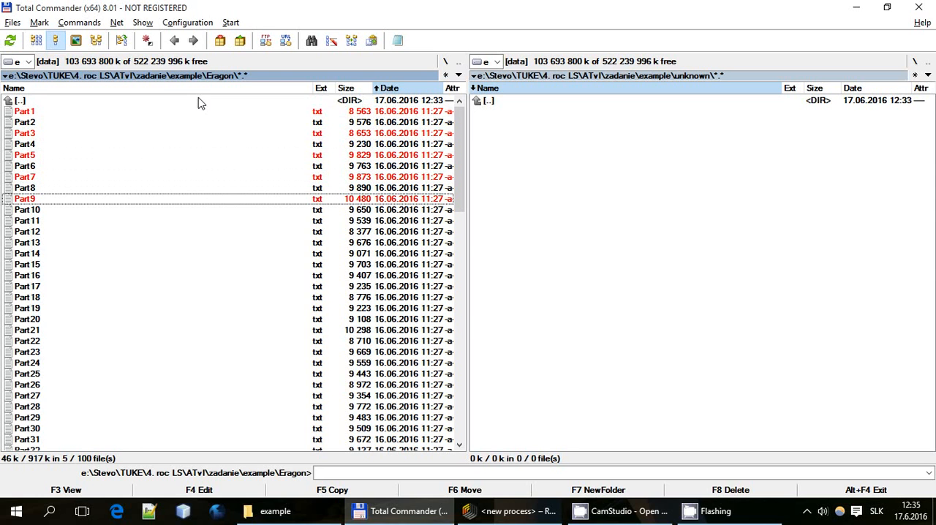
key("F6")
key("Return")
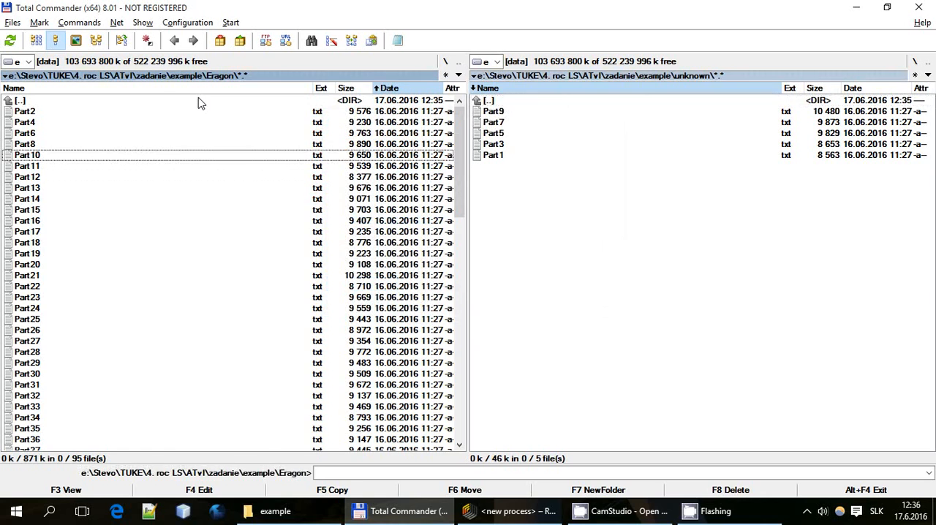
Leave the Eragon folder and open the HP folder in the same pane, keeping unknown as the other pane's folder
key("BackSpace")
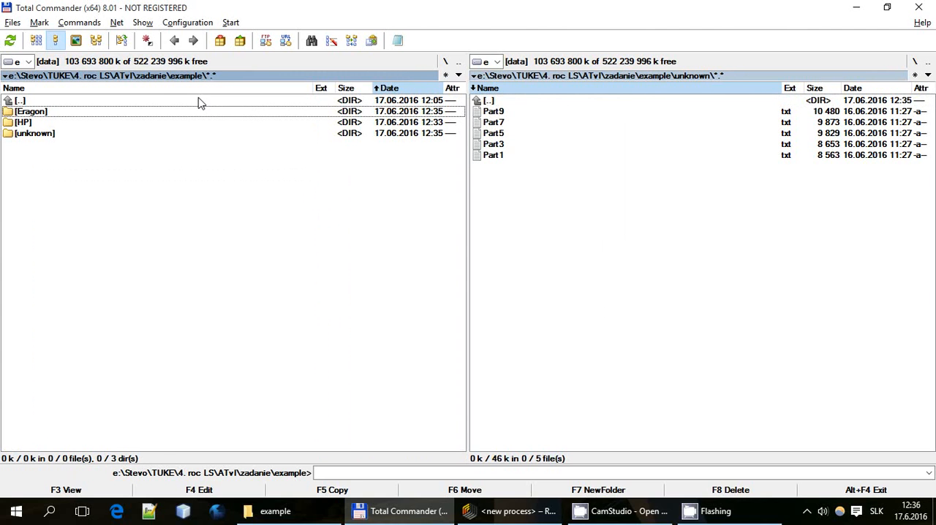
key("Down")
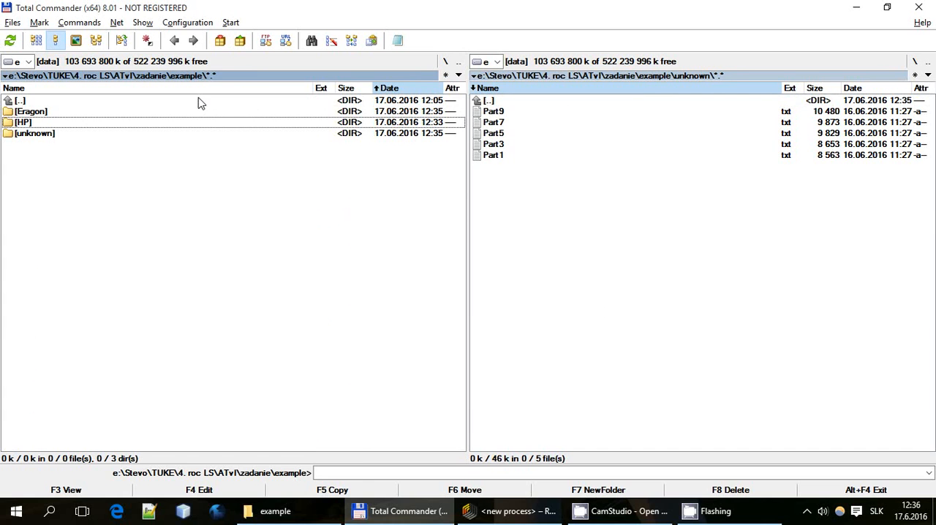
key("Return")
Move Part2, Part4, Part6, Part8 and Part10 from the HP folder to the unknown folder, and make the unknown pane active
key("Down")
key("Down")
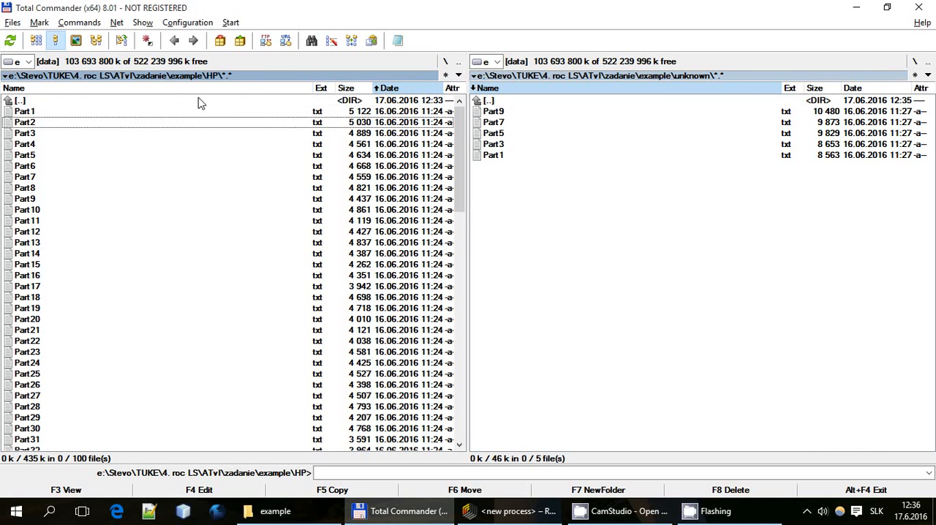
key("Insert")
key("Down")
key("Insert")
key("Down")
key("Insert")
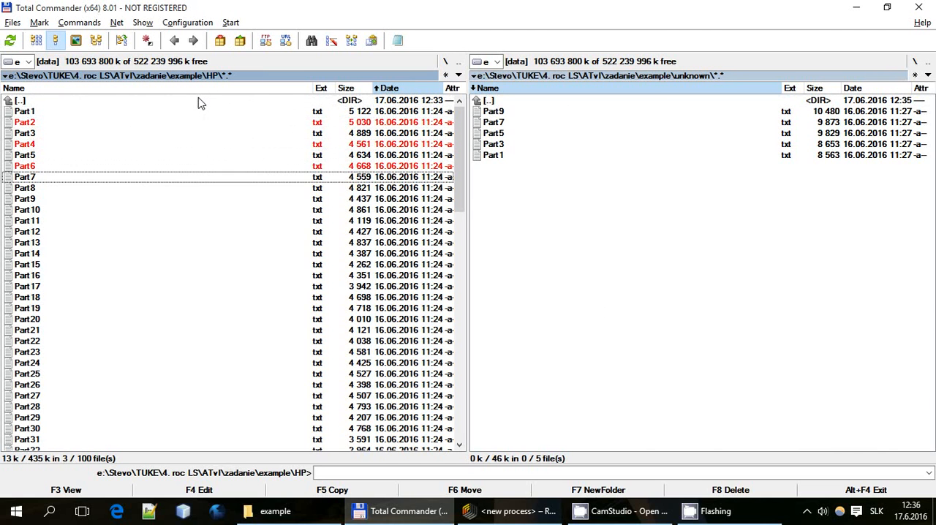
key("Down")
key("Insert")
key("Down")
key("space")
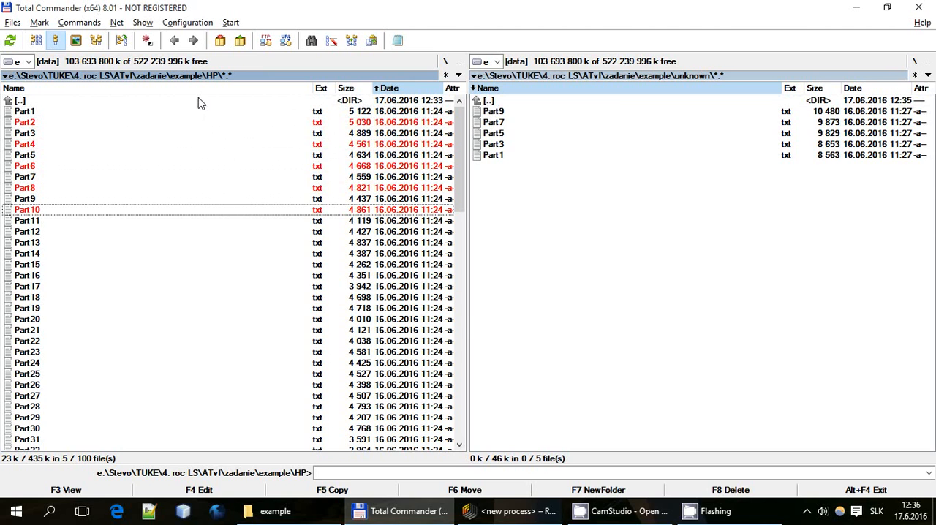
key("F6")
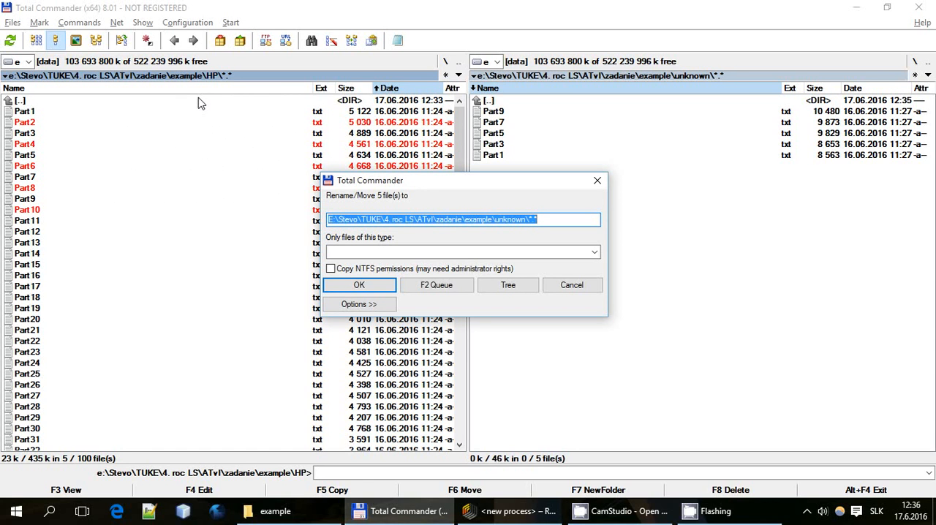
key("Return")
key("Tab")
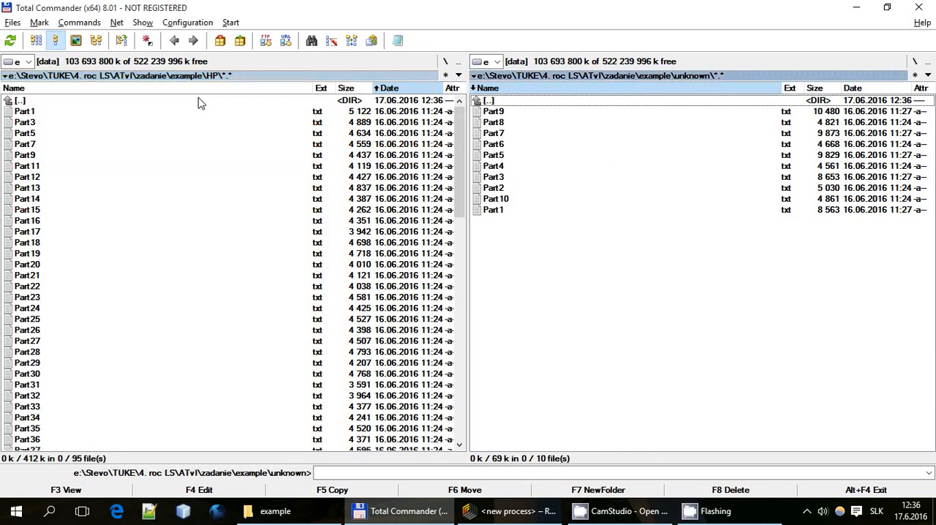
Return both file panes to the parent example folder
key("Tab")
key("BackSpace")
key("Tab")
key("BackSpace")
key("Tab")
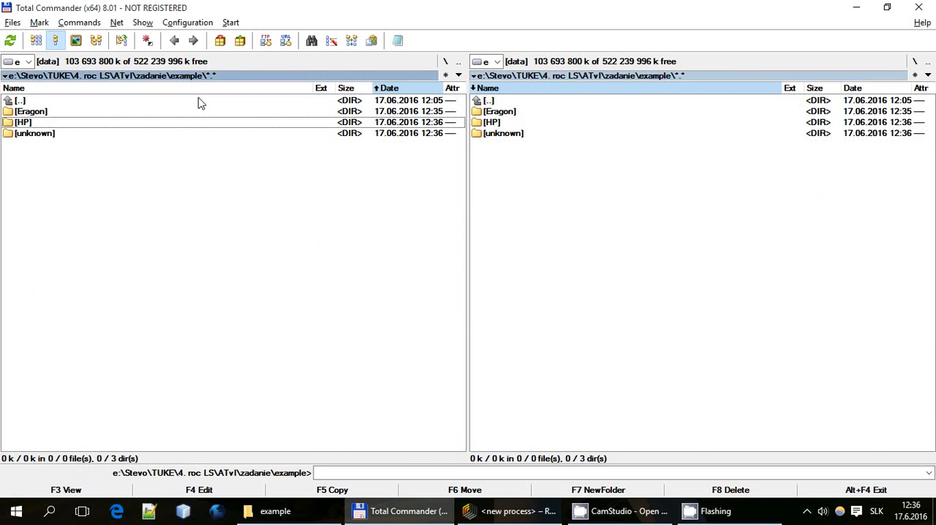
Examine the text files left in the Eragon folder and in the HP folder, ending in the example folder
key("Up")
key("Up")
key("Down")
key("Return")
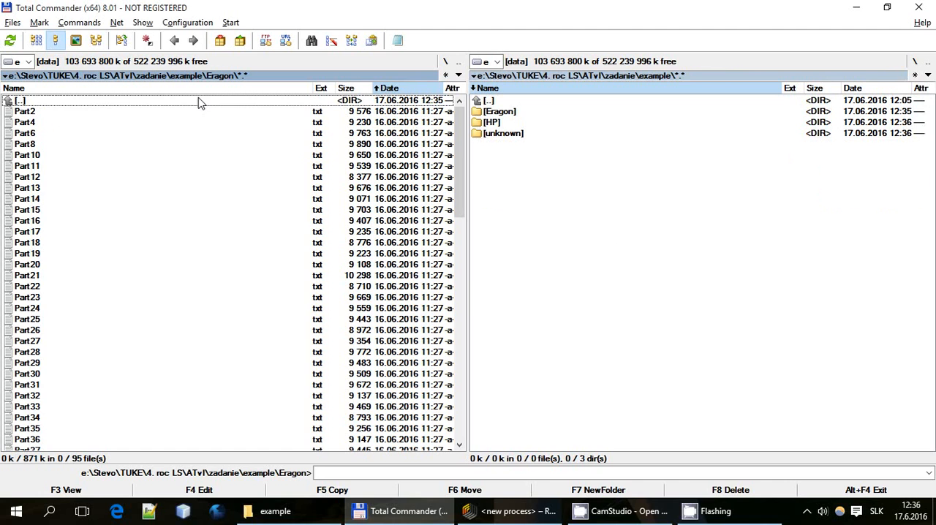
key("BackSpace")
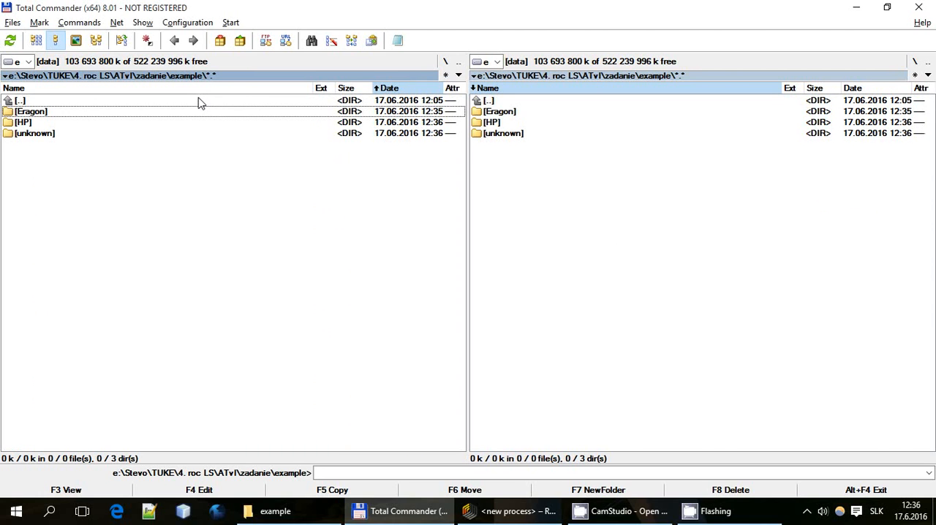
key("Down")
key("Return")
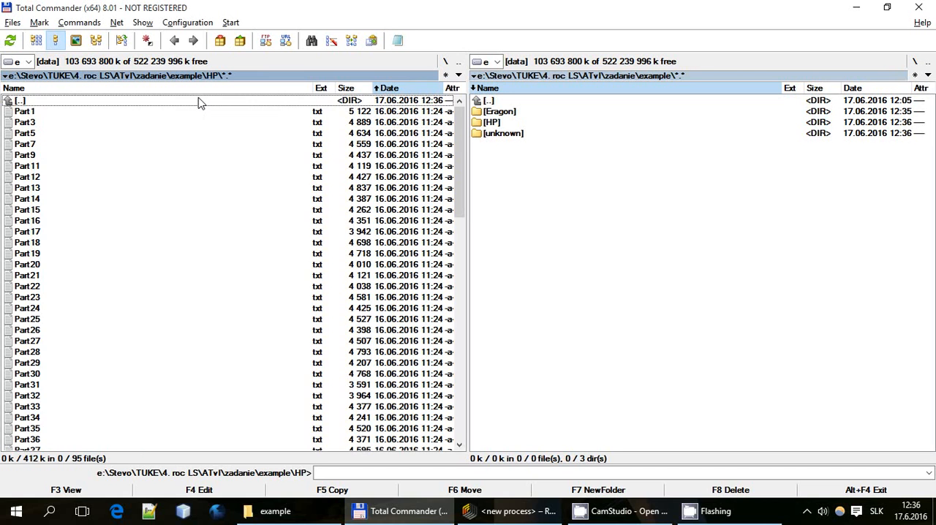
key("Down")
key("BackSpace")
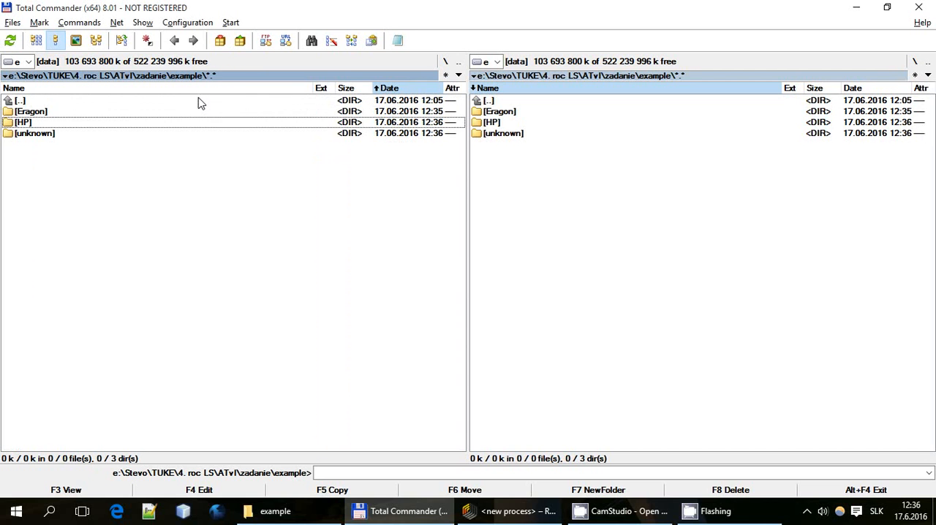
Examine the files gathered in the unknown folder and return to the example folder
key("Down")
key("Return")
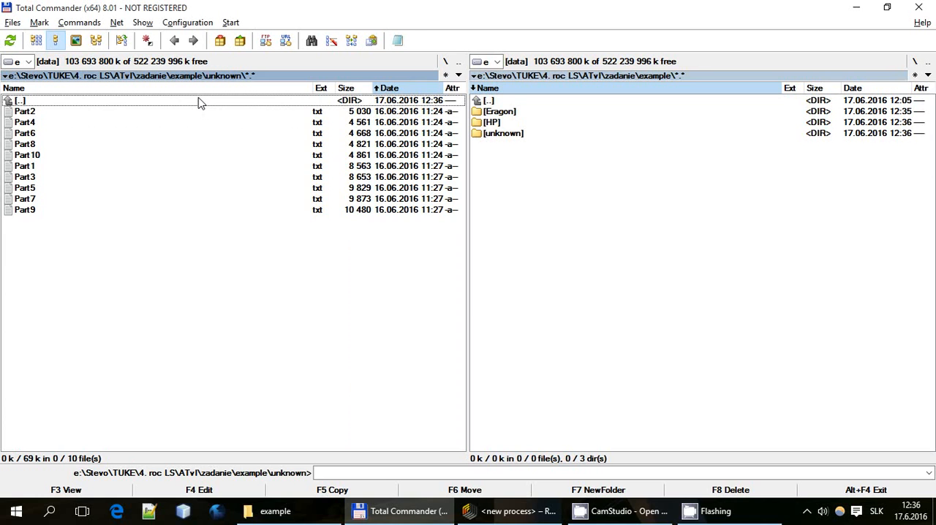
key("BackSpace")
key("Up")
key("Up")
key("Down")
key("Down")
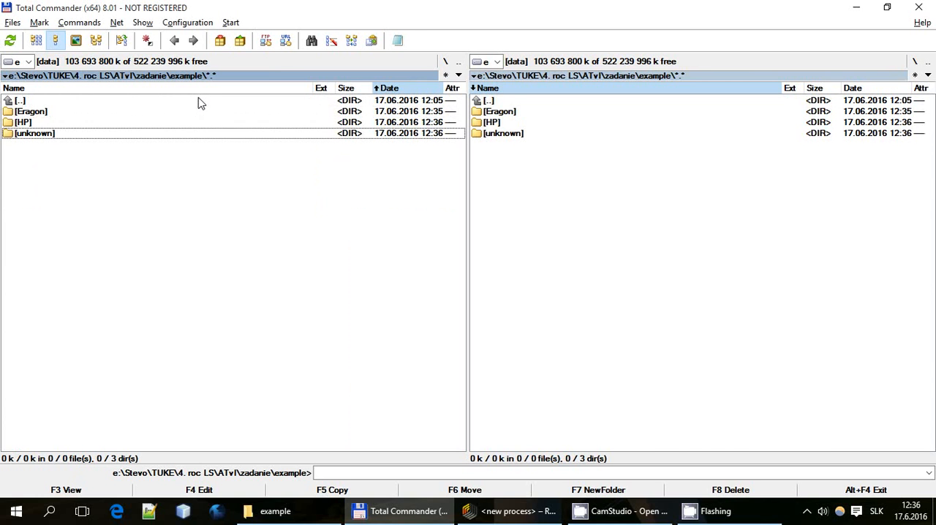
In the other pane's unknown folder, mark Part9, Part7, Part5, Part3 and Part1, and leave the folder without processing them
key("Tab")
key("Return")
key("Down")
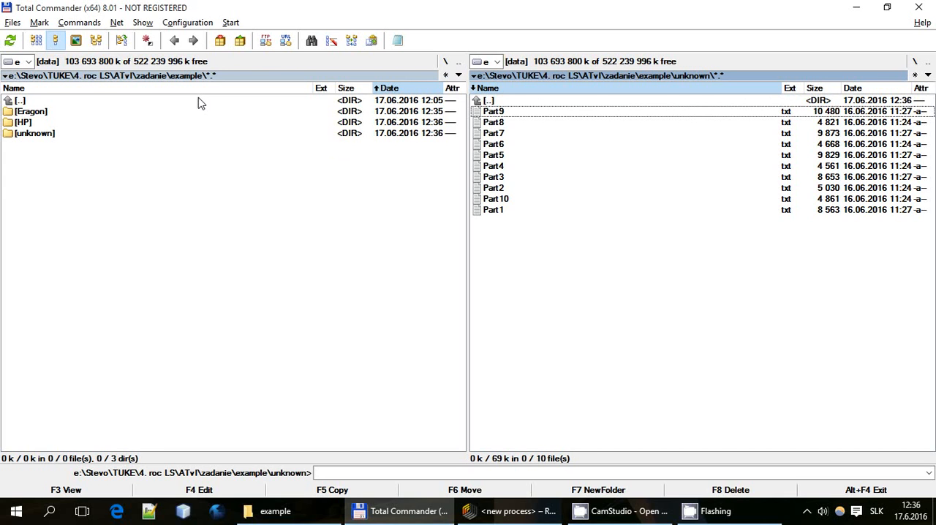
key("Insert")
key("Down")
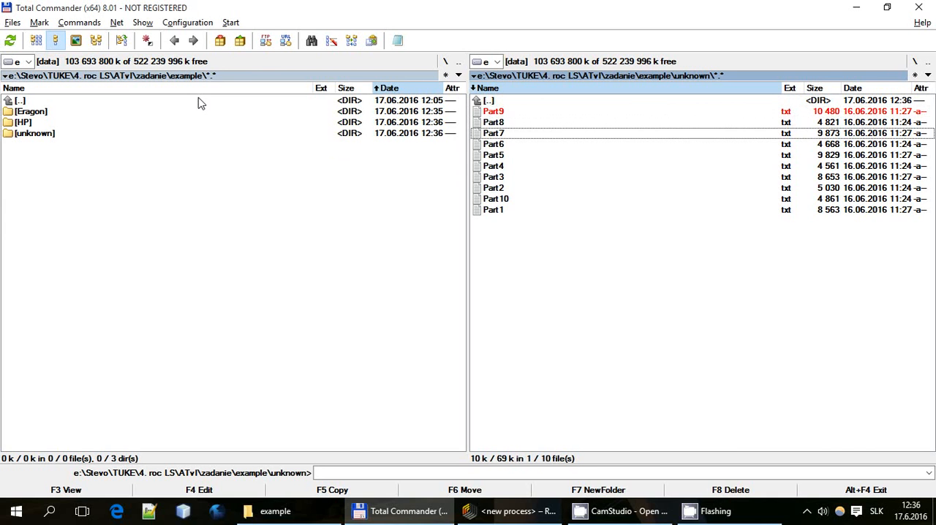
key("Insert")
key("Down")
key("Insert")
key("Down")
key("Insert")
key("Down")
key("Down")
key("Insert")
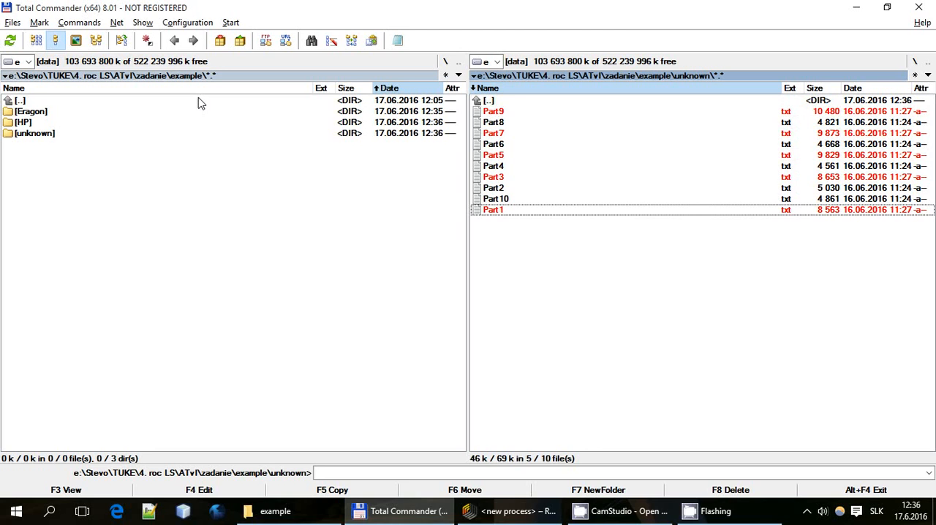
key("Up")
key("Up")
key("Up")
key("Up")
key("Up")
key("Up")
key("Up")
key("Up")
key("Up")
key("Up")
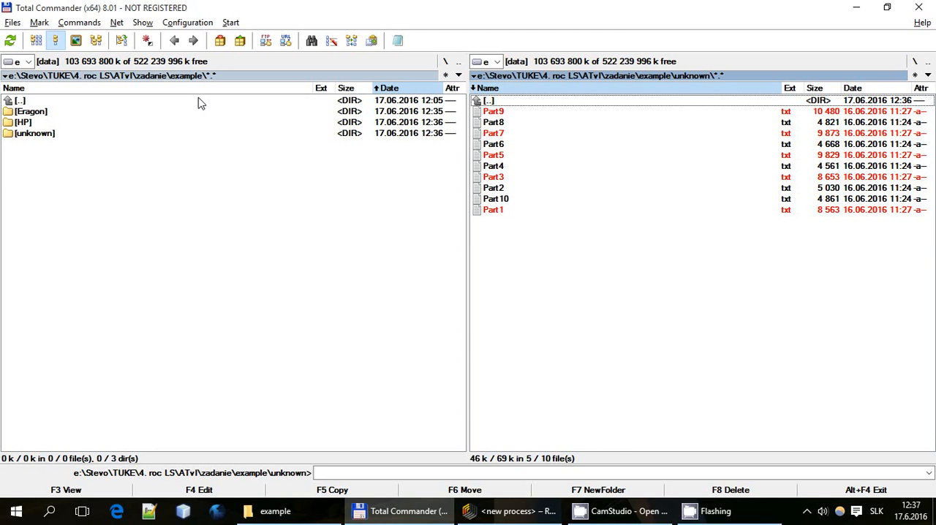
key("Return")
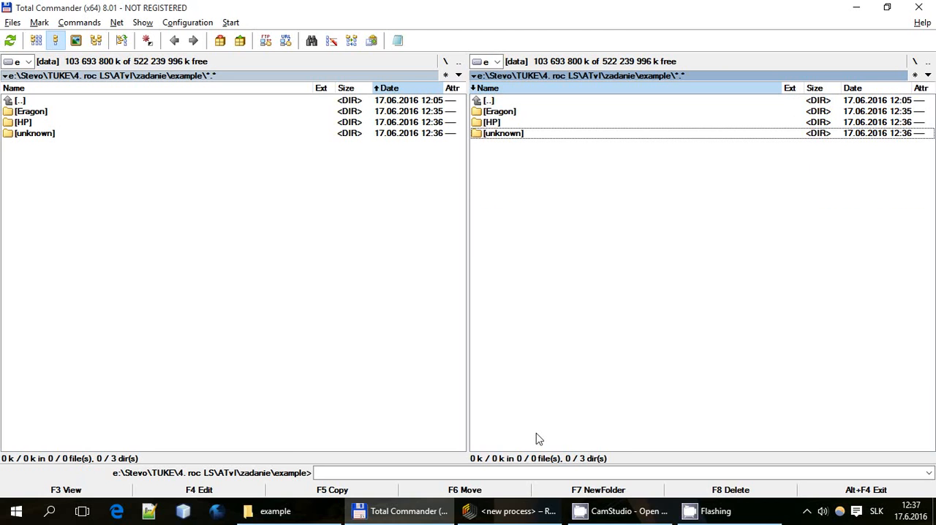
Switch to RapidMiner Studio, start a blank process and clear the operator search
left_click(498, 518)
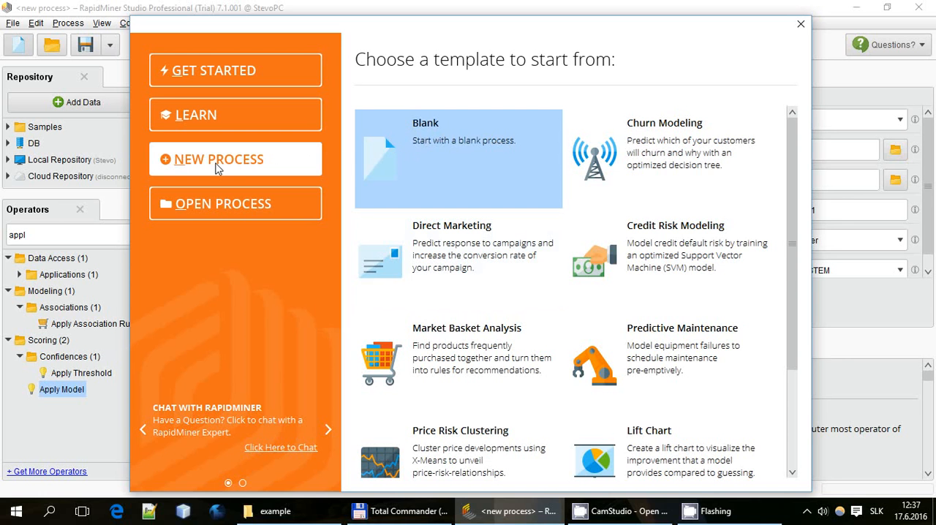
left_click(435, 150)
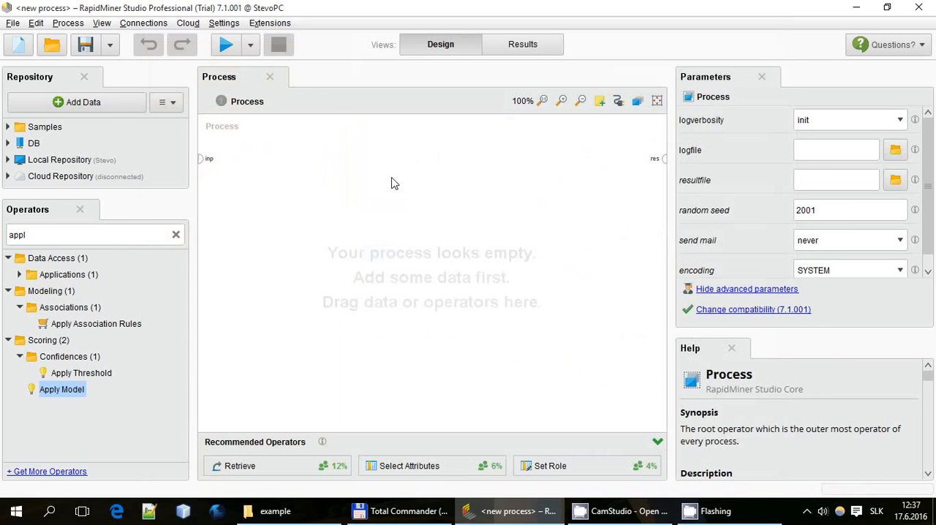
double_click(78, 231)
key("BackSpace")
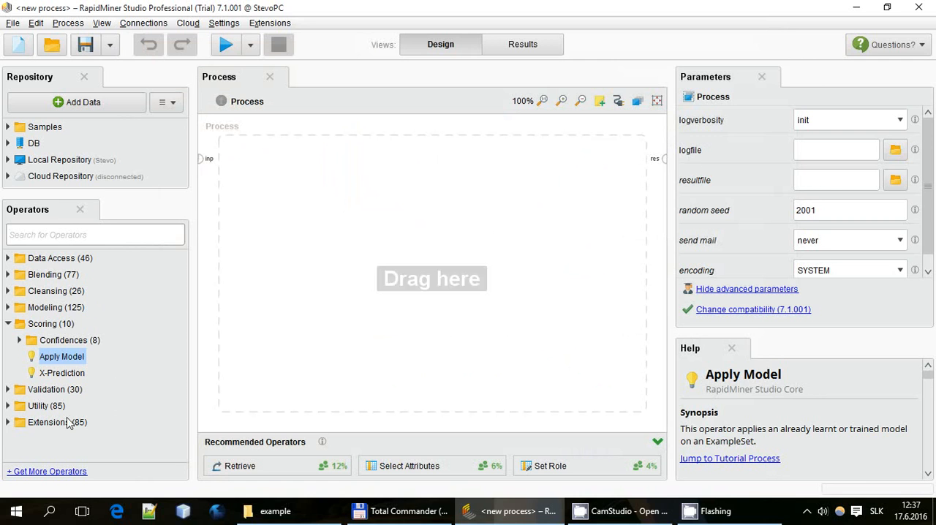
Expand the Extensions operator group and select its Text Processing group
left_click(27, 424)
left_click(10, 422)
left_click(73, 421)
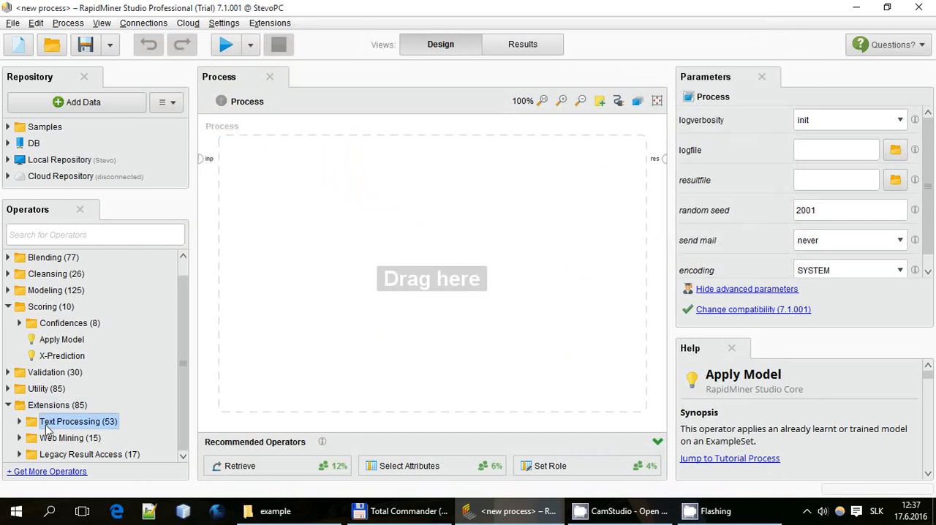
left_click(270, 23)
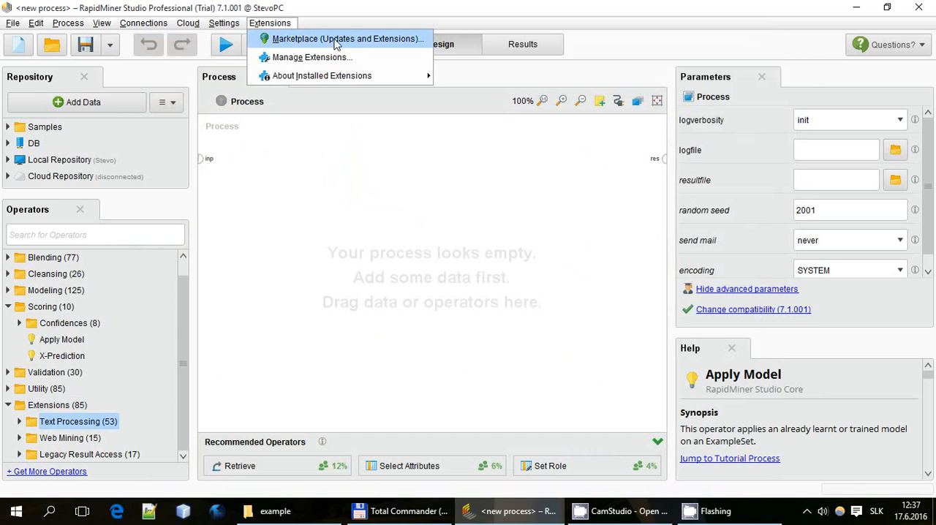
left_click(373, 8)
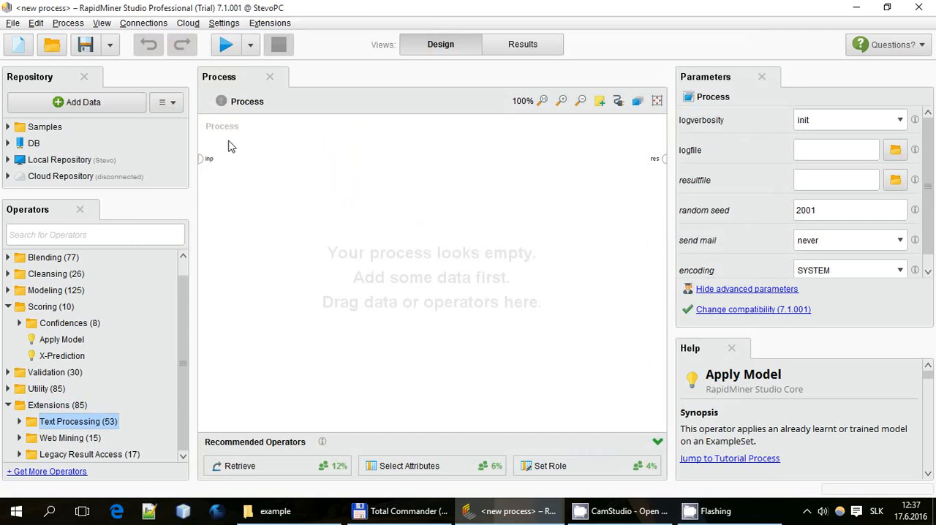
left_click_drag(228, 140, 619, 389)
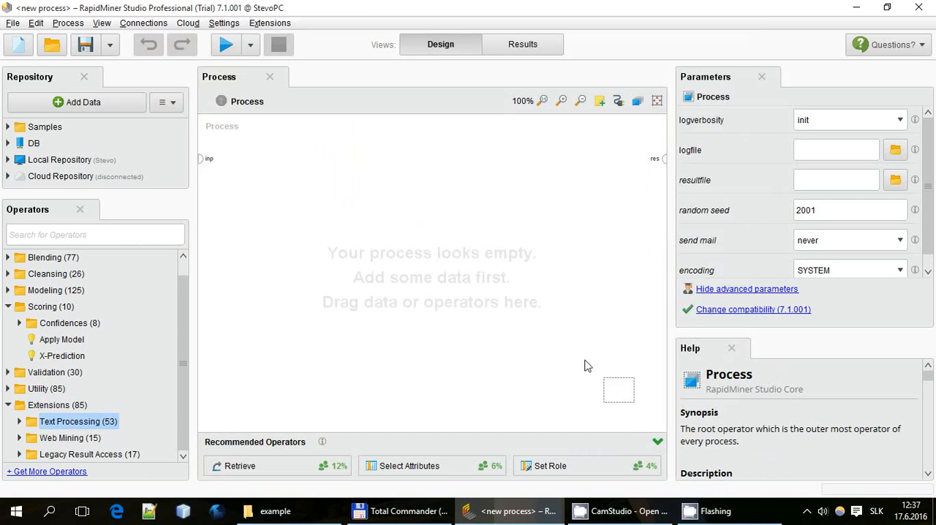
left_click_drag(225, 146, 475, 350)
Add the Process Documents from Files operator from Text Processing to the empty process
left_click(19, 422)
scroll(83, 379, "down", 2)
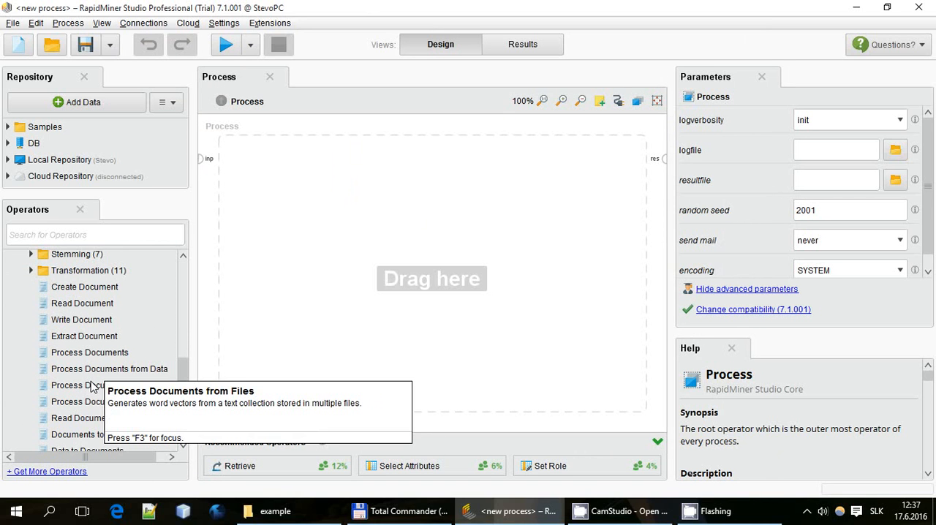
scroll(124, 384, "down", 2)
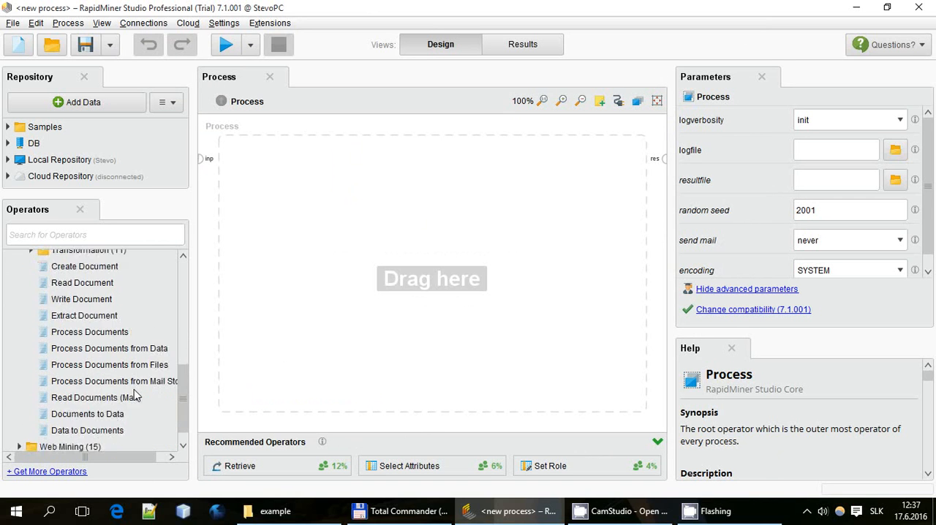
left_click_drag(110, 345, 300, 182)
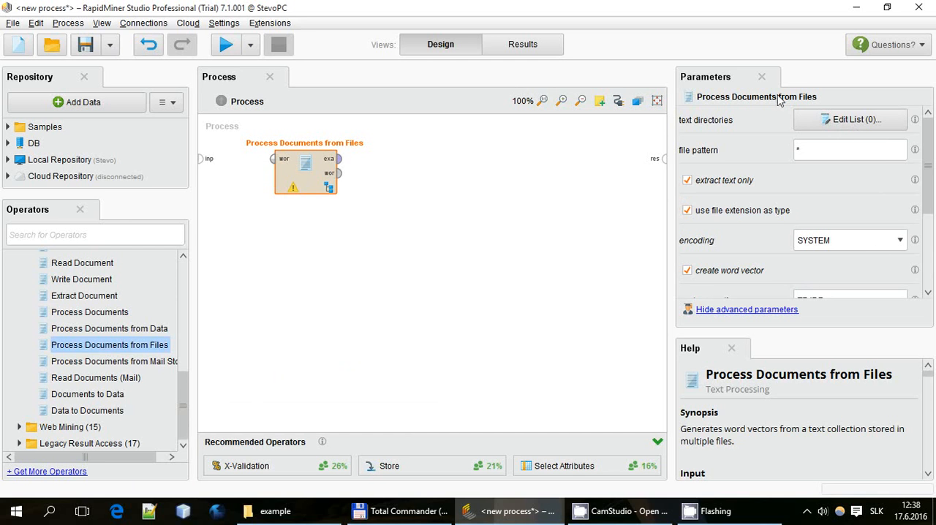
Open the operator's text directories list for editing, and copy the Eragon folder's path from File Explorer
left_click(869, 126)
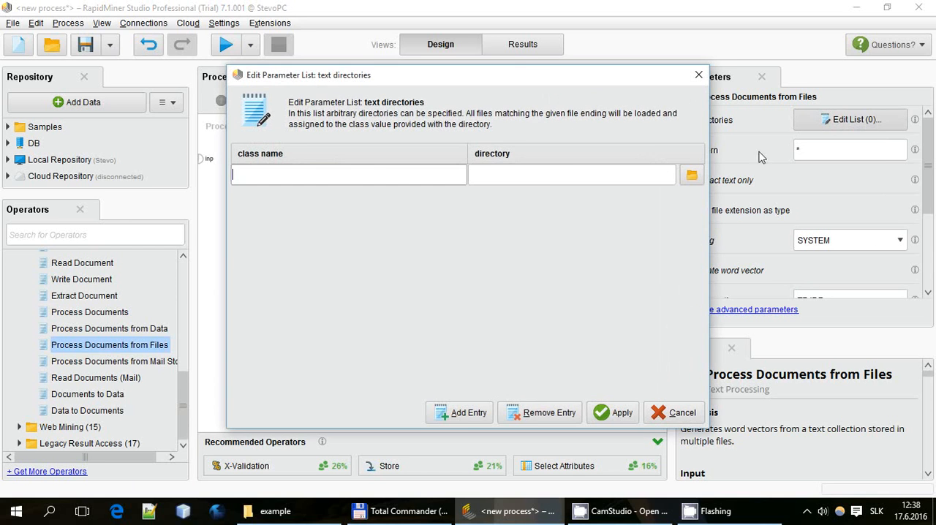
left_click(543, 181)
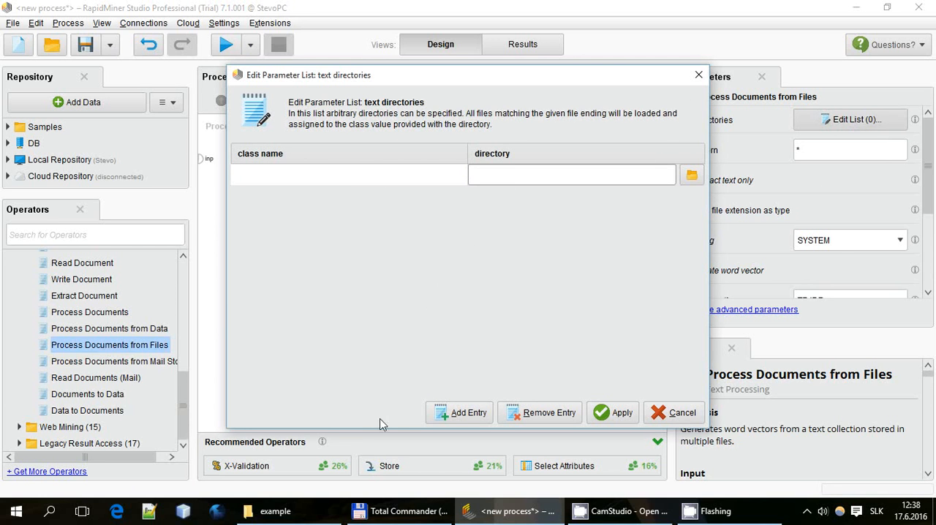
left_click(307, 516)
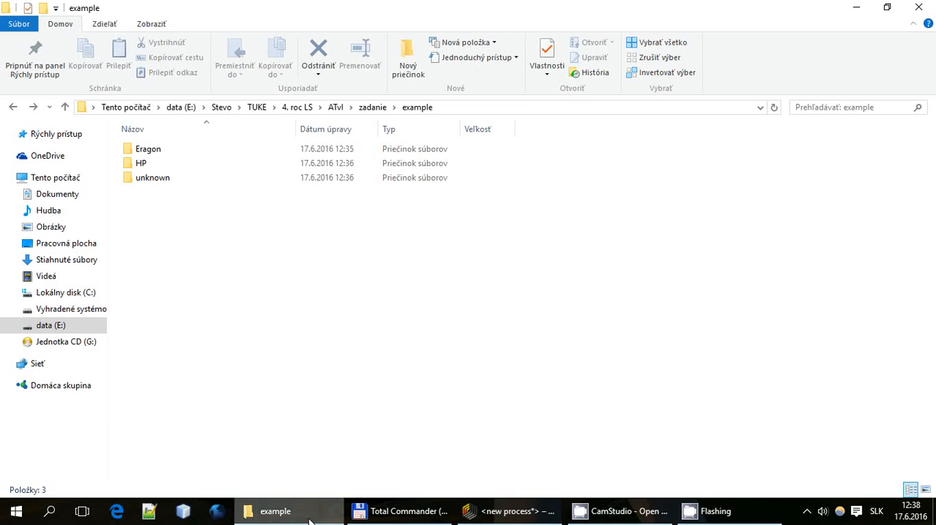
left_click(157, 154)
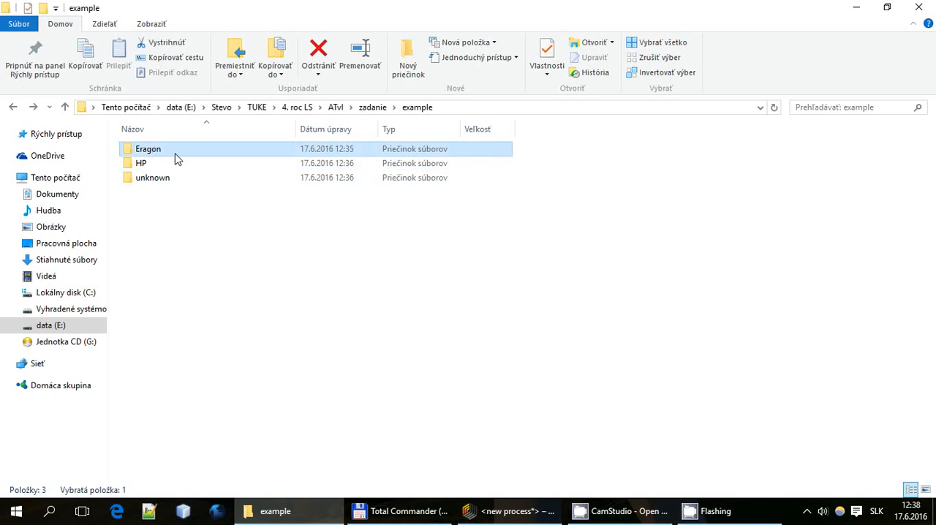
double_click(174, 155)
left_click(530, 115)
key("ctrl+c")
key("alt+Left")
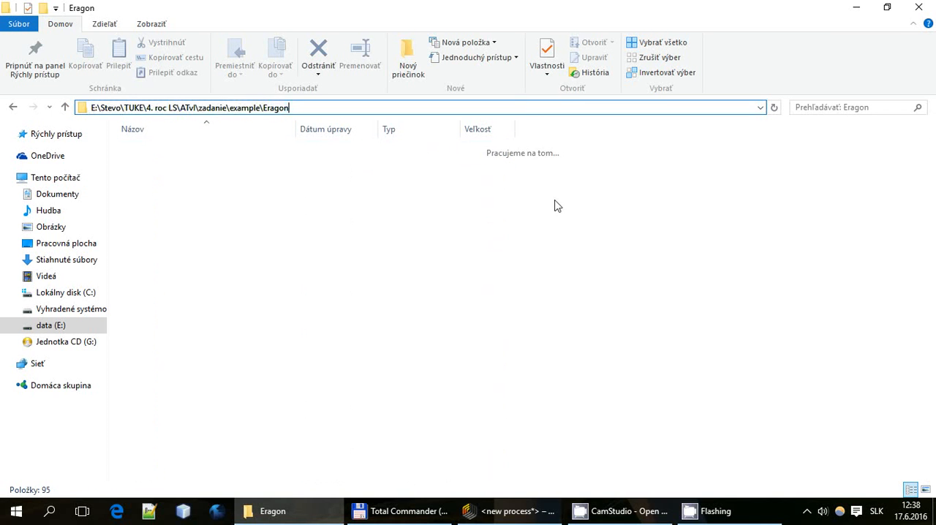
Back in RapidMiner, fill the first text directories entry with the copied Eragon folder path and the class name Eragon
left_click(508, 512)
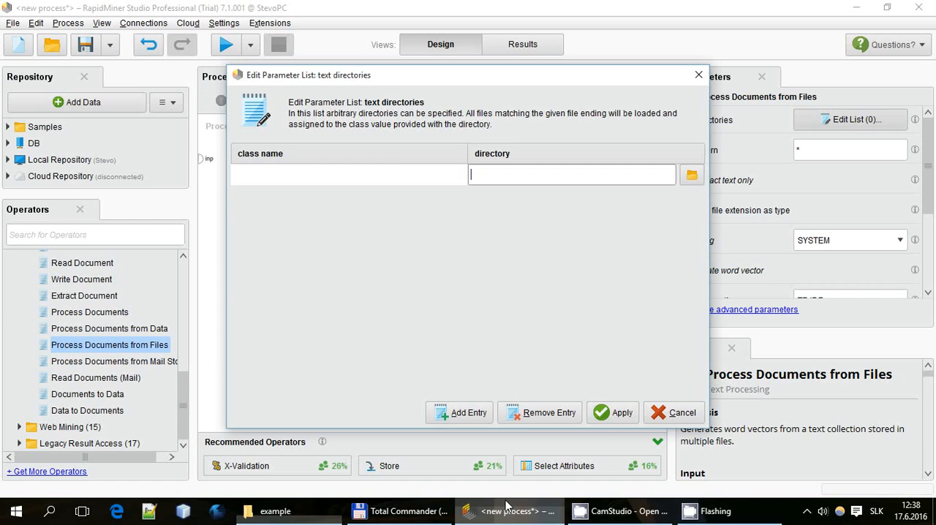
left_click(539, 180)
key("ctrl+v")
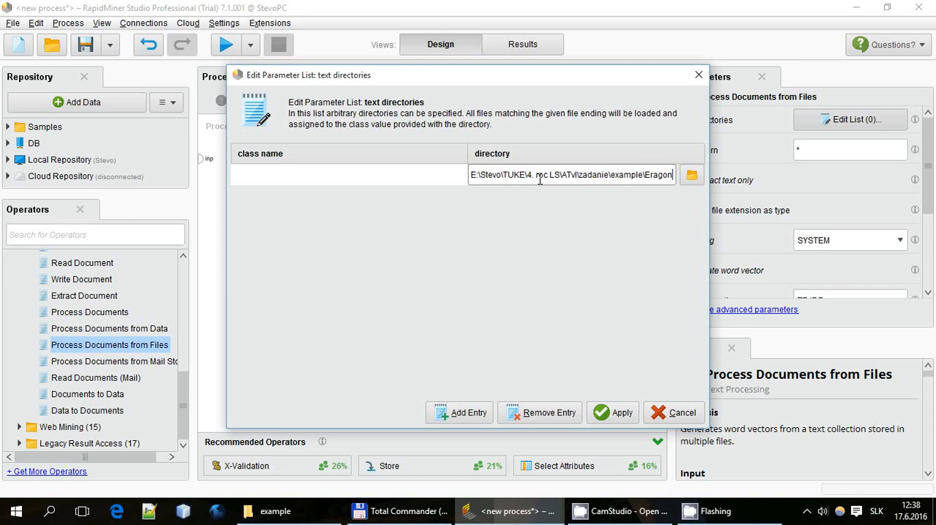
left_click(387, 179)
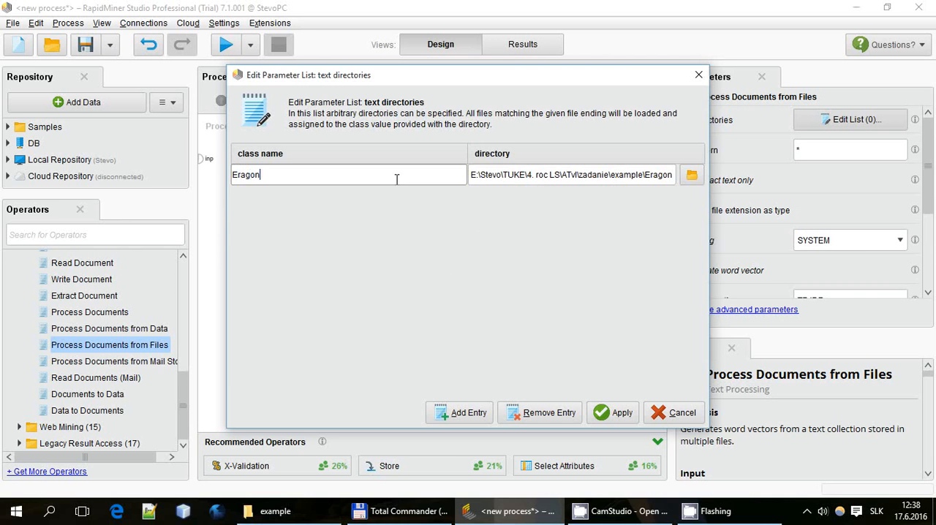
Add a second text directories entry, and copy the HP folder's path from File Explorer
left_click(457, 412)
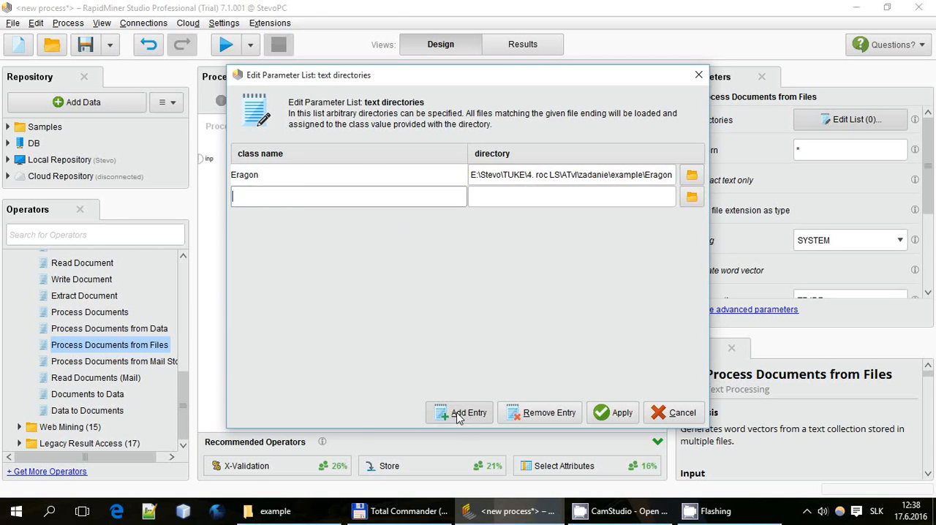
left_click(282, 516)
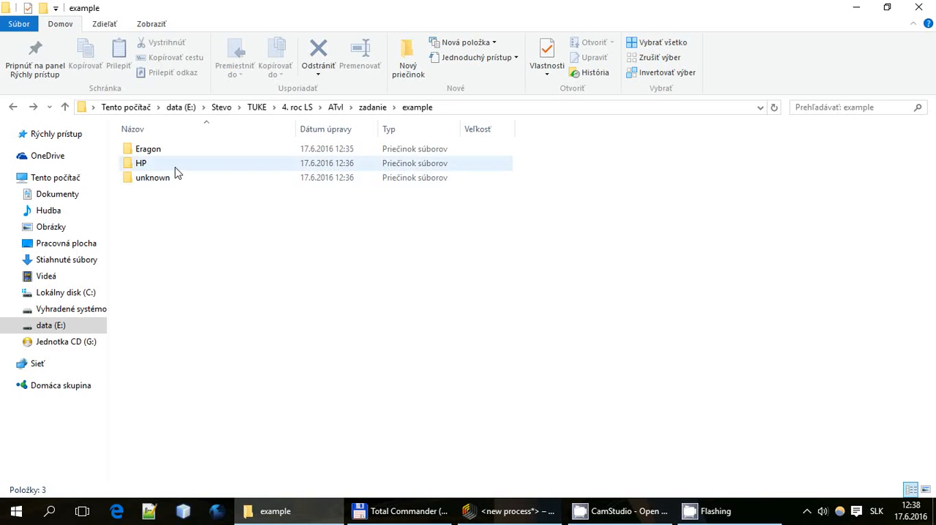
double_click(174, 166)
left_click(491, 107)
key("ctrl+c")
key("alt+Up")
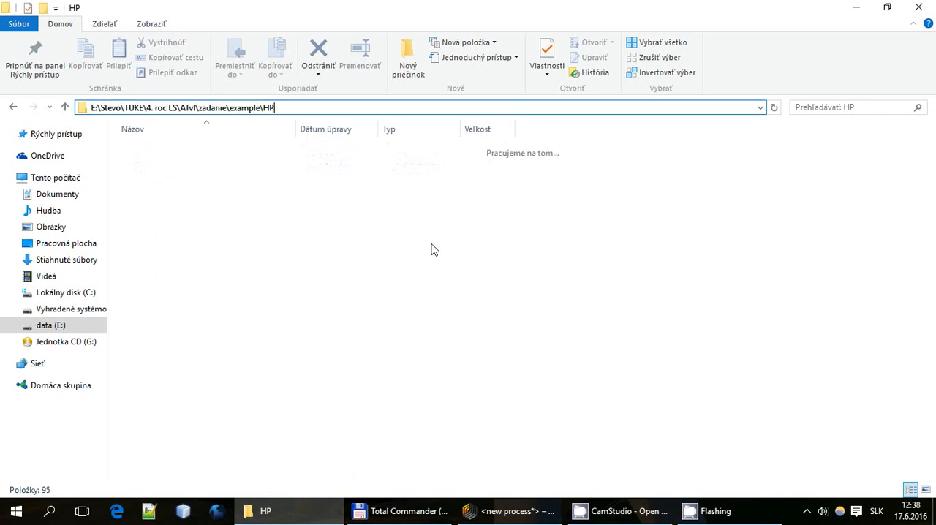
Return to RapidMiner and set the second entry's directory to the copied HP folder path
left_click(483, 514)
left_click(576, 197)
key("ctrl+v")
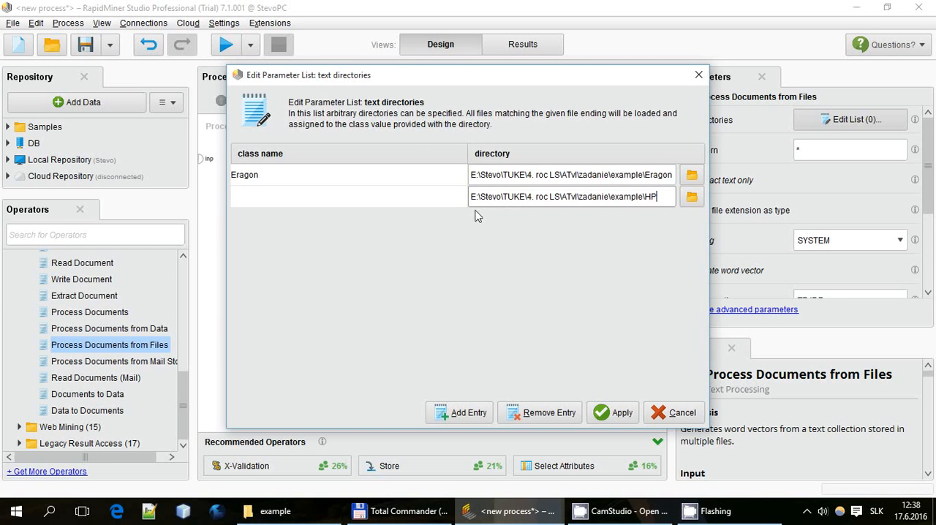
Name the second entry's class HP, apply the text directories list, and open the inner subprocess of Process Documents from Files
left_click(354, 197)
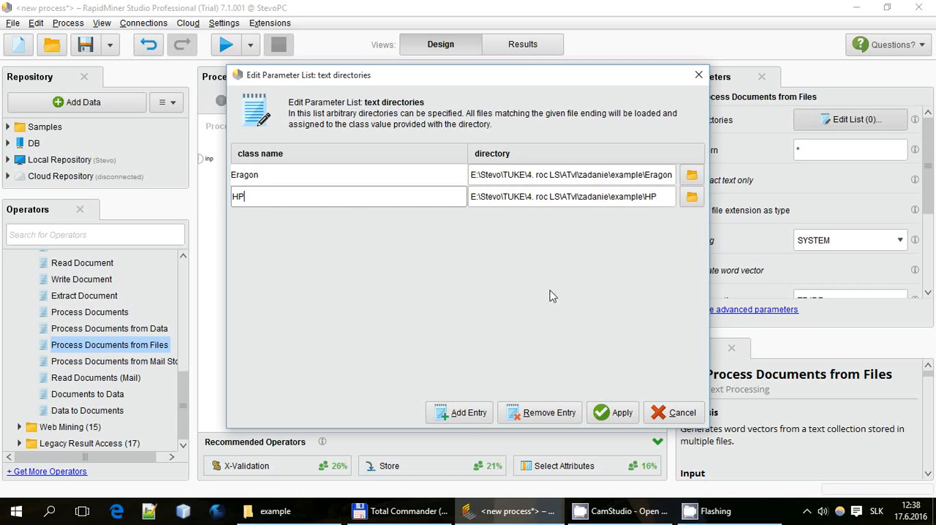
left_click(623, 420)
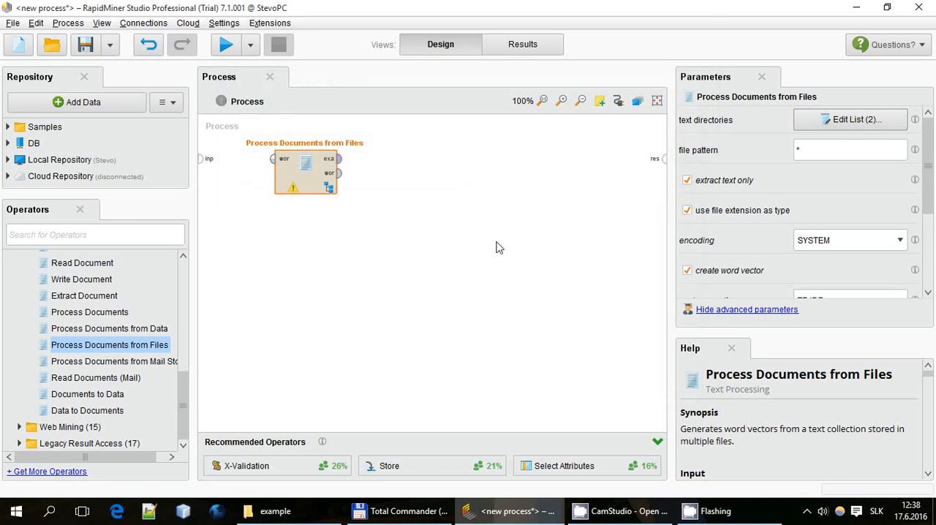
double_click(292, 173)
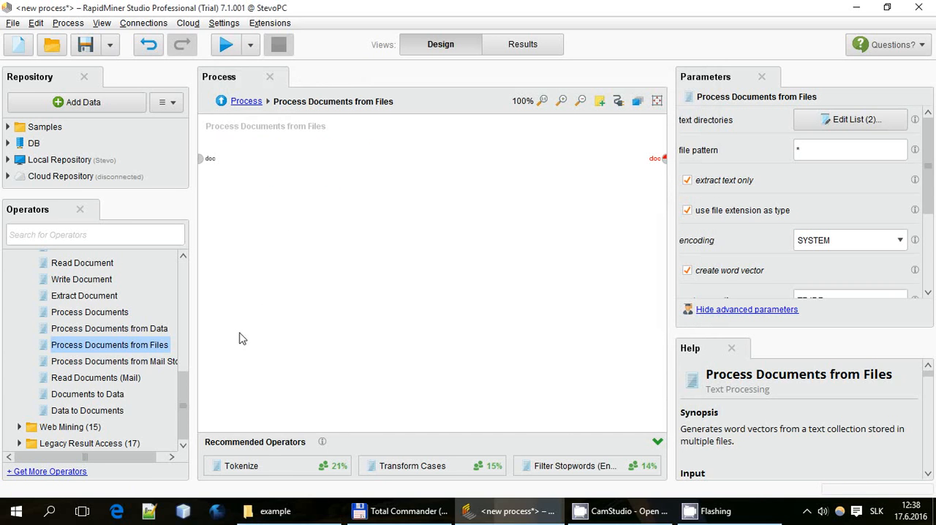
Add a Tokenize operator to the subprocess, connect the document input to it, and keep its mode at non letters
left_click_drag(260, 336, 280, 386)
scroll(117, 329, "up", 5)
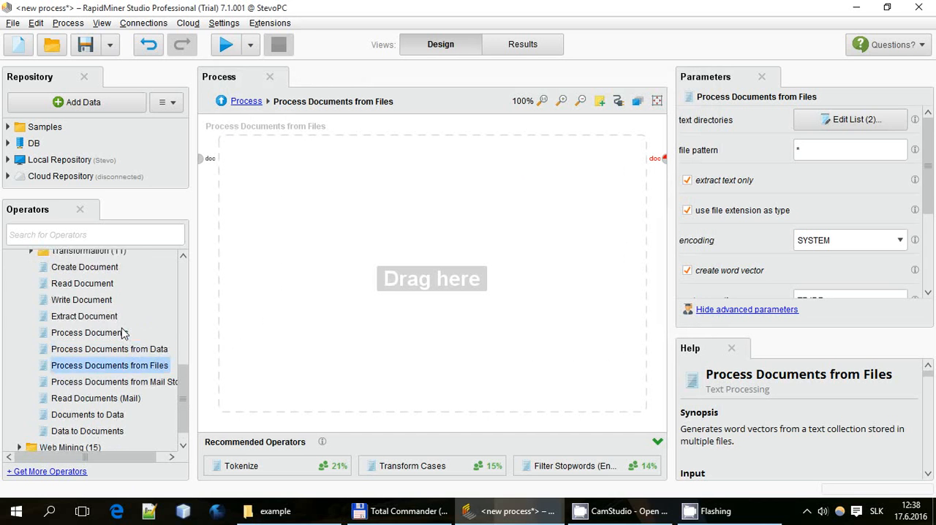
scroll(110, 314, "up", 5)
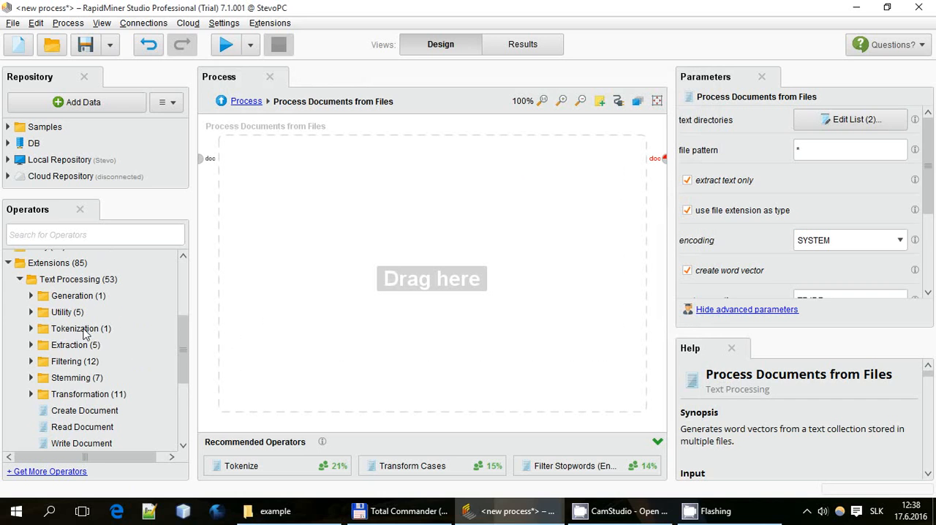
left_click(32, 328)
left_click_drag(66, 345, 306, 163)
left_click_drag(203, 160, 276, 162)
left_click_drag(317, 173, 288, 173)
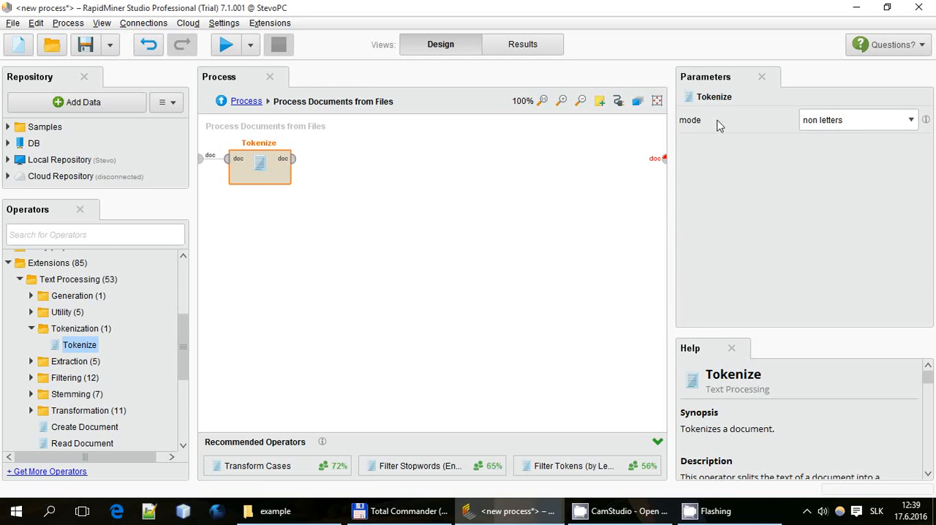
left_click(849, 121)
left_click(850, 124)
Add Filter Tokens (by Length), connect it after Tokenize, and set its minimum characters to 3
left_click_drag(82, 343, 79, 334)
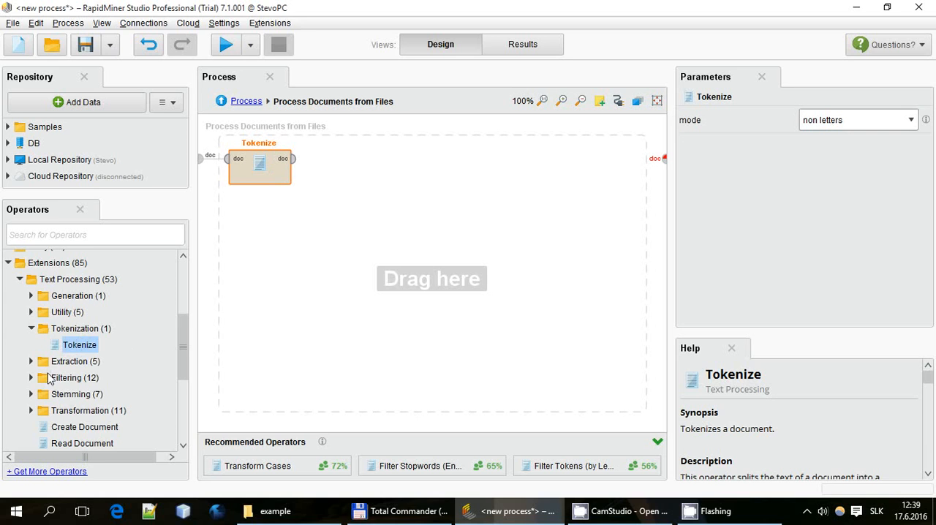
left_click(33, 378)
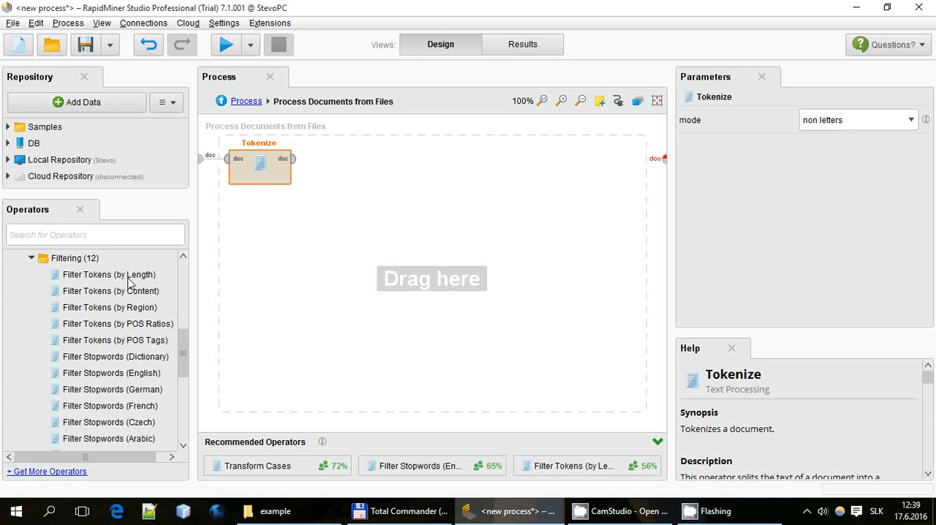
left_click_drag(128, 282, 371, 178)
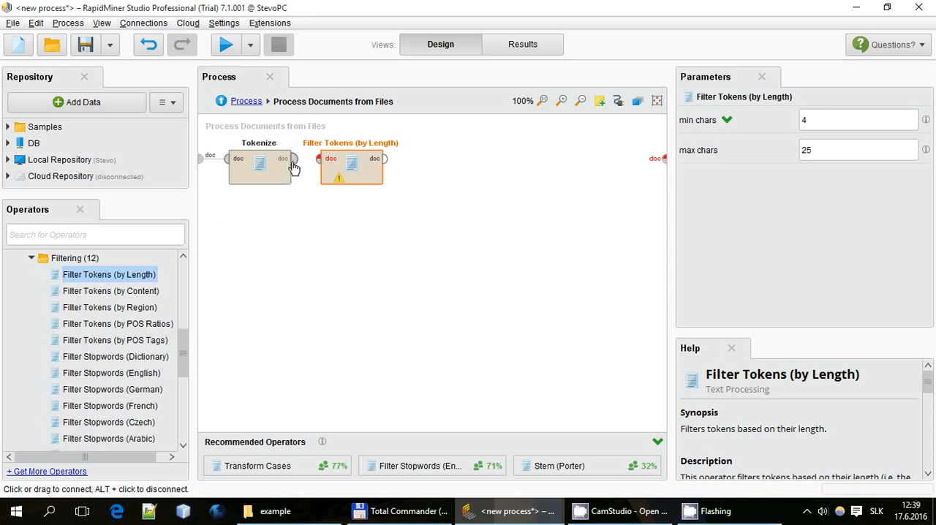
left_click_drag(292, 164, 368, 177)
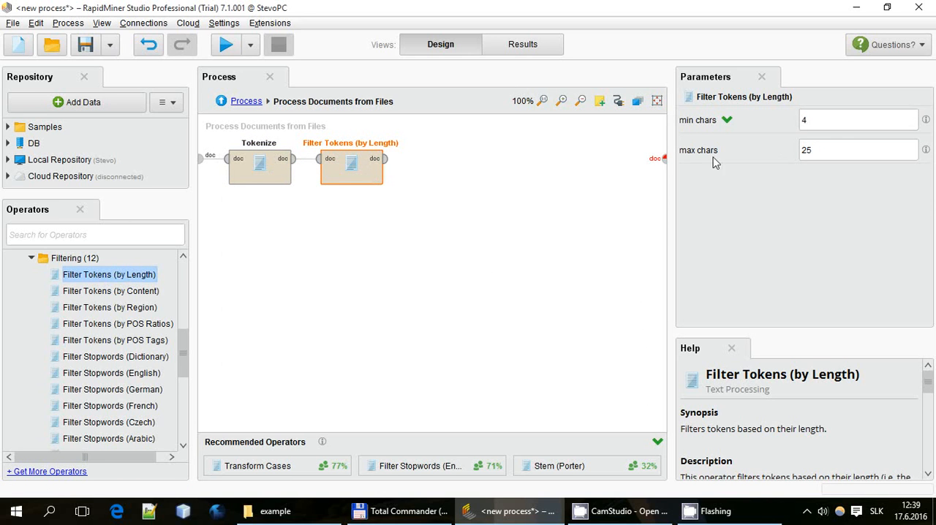
double_click(843, 122)
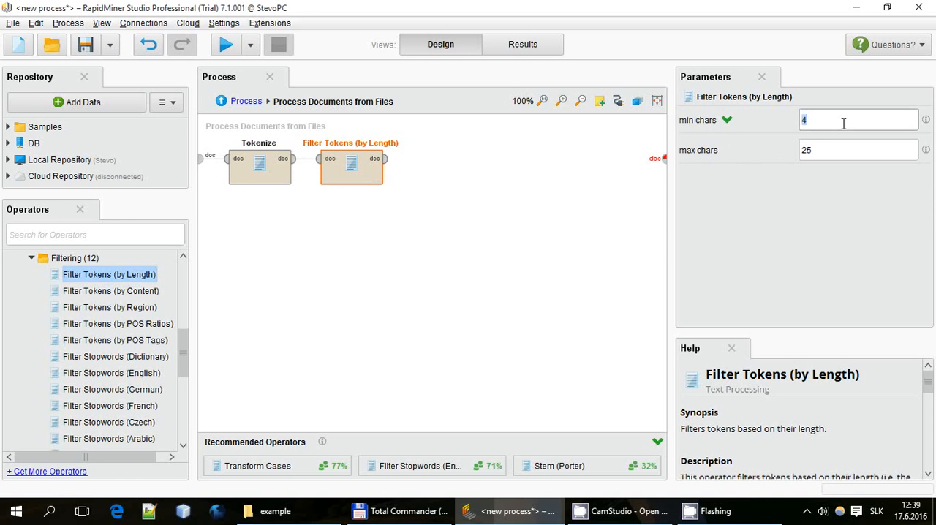
double_click(838, 148)
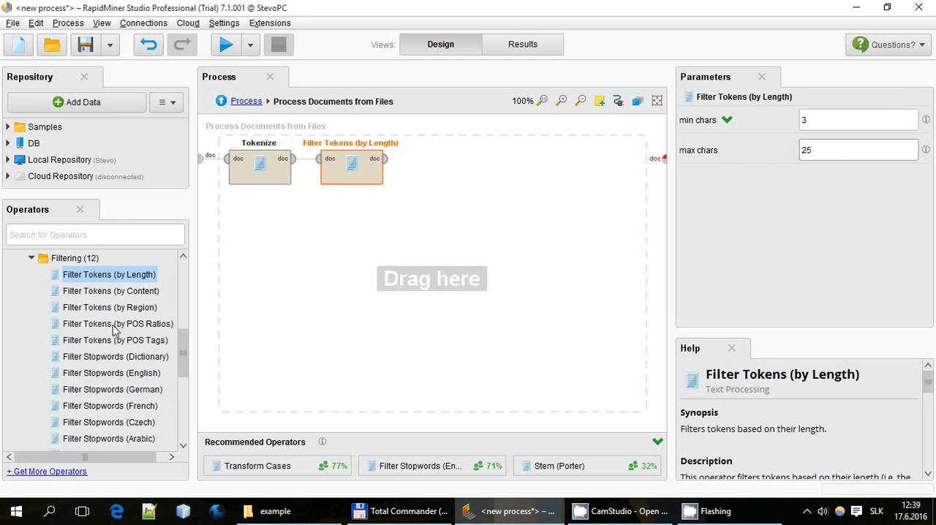
Add Filter Stopwords (English) and connect it after the Filter Tokens (by Length) operator
scroll(113, 328, "down", 1)
left_click(104, 355)
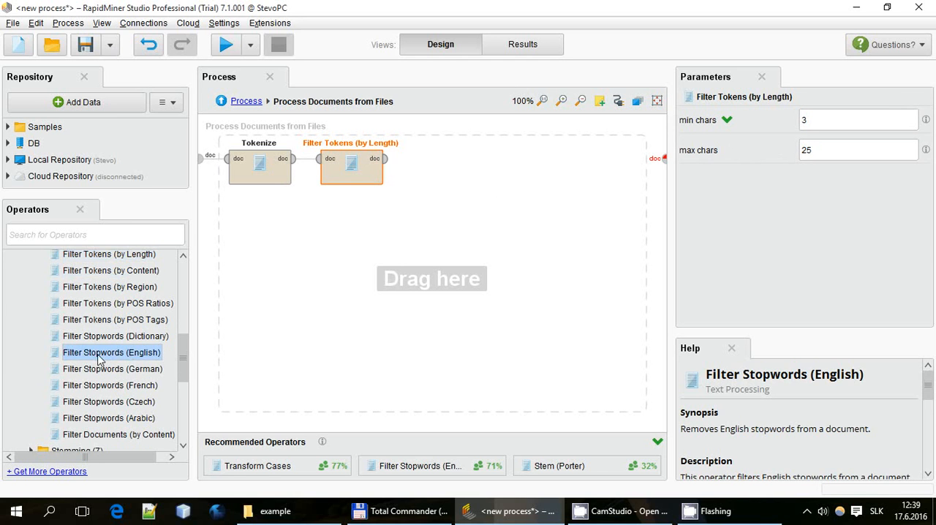
left_click_drag(104, 355, 463, 176)
left_click(385, 158)
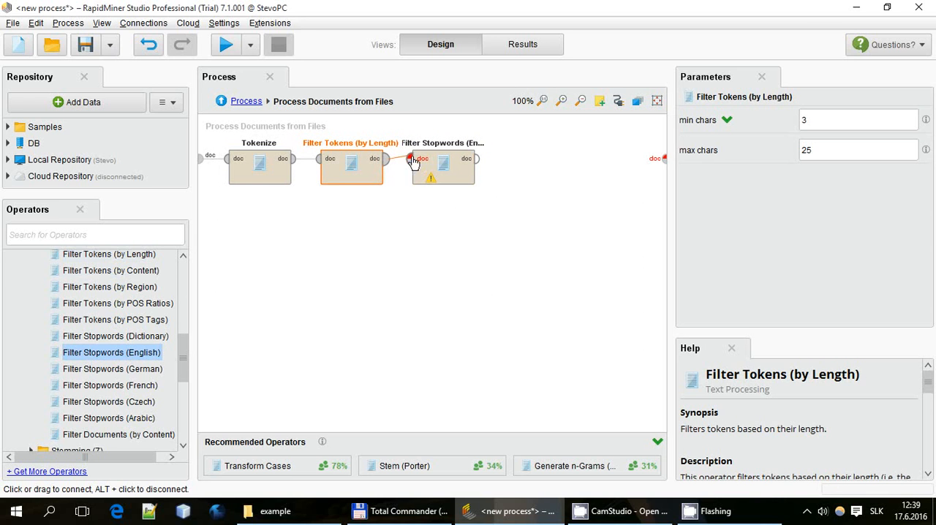
left_click(415, 162)
left_click(447, 172)
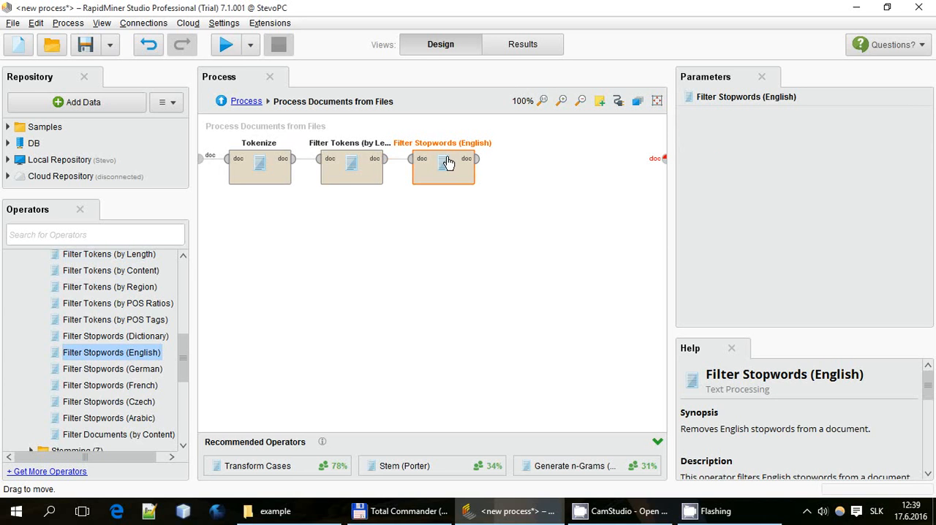
Add the Stem (Porter) operator and connect the stopword filter's output to its input
scroll(117, 347, "down", 3)
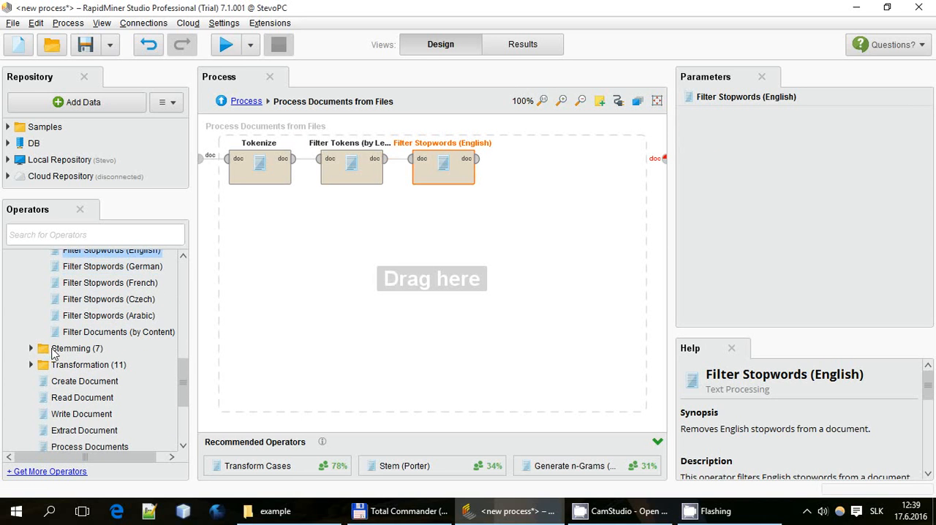
left_click(32, 349)
scroll(56, 355, "down", 2)
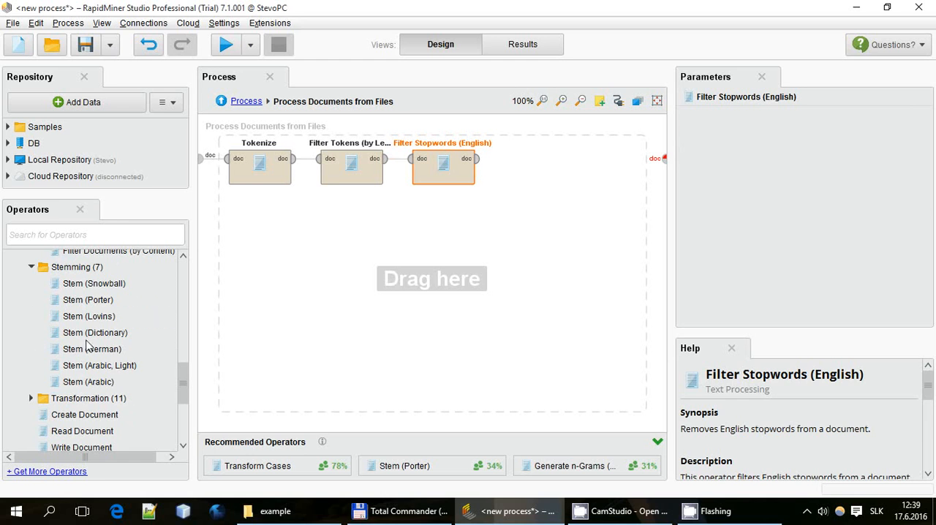
left_click_drag(82, 300, 325, 276)
left_click_drag(478, 161, 274, 263)
left_click(297, 278)
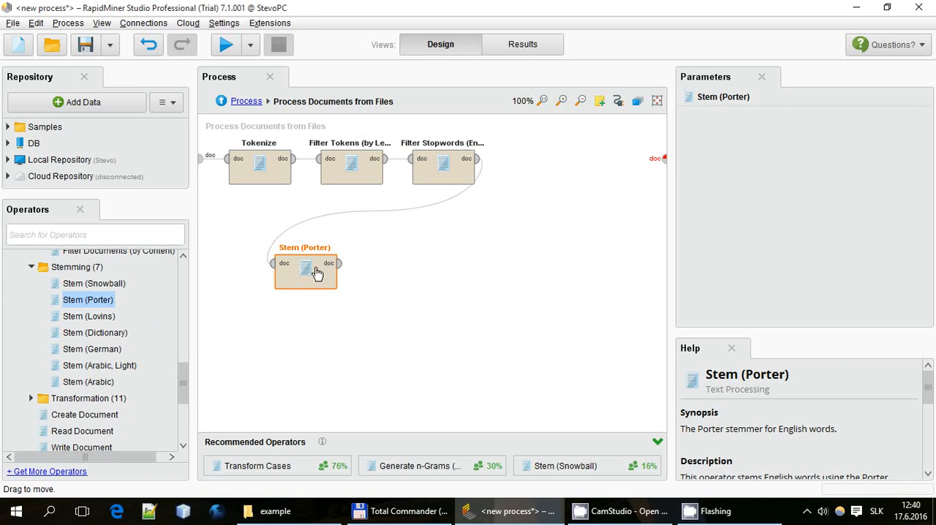
Find and add Generate n-Grams (Terms), connect it after Stem (Porter), and link its output to the subprocess's document output
left_click_drag(82, 300, 102, 268)
left_click(89, 234)
type("n-gra")
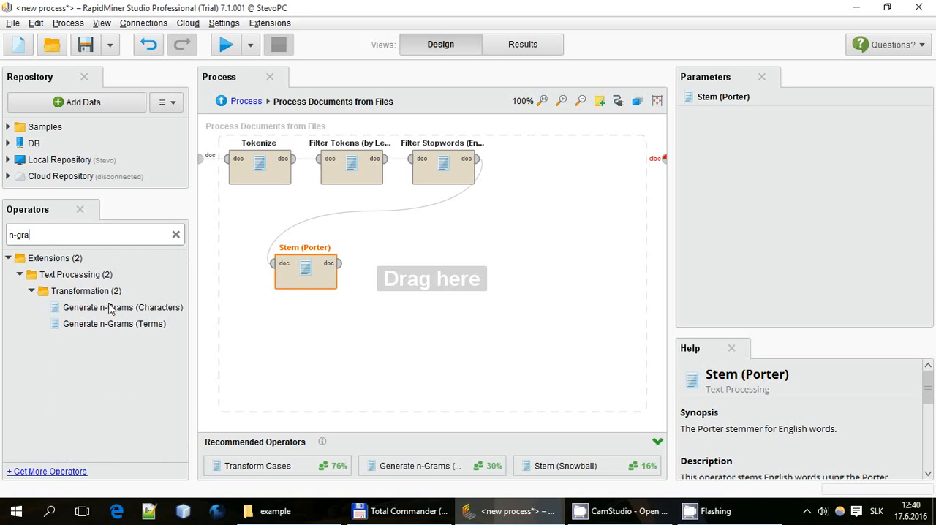
left_click_drag(110, 326, 444, 276)
left_click(339, 263)
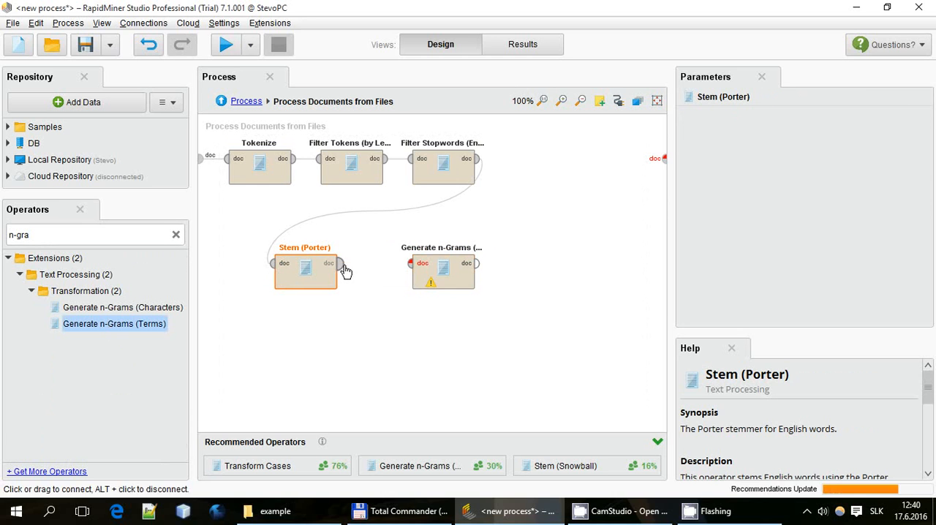
left_click(410, 264)
left_click(470, 278)
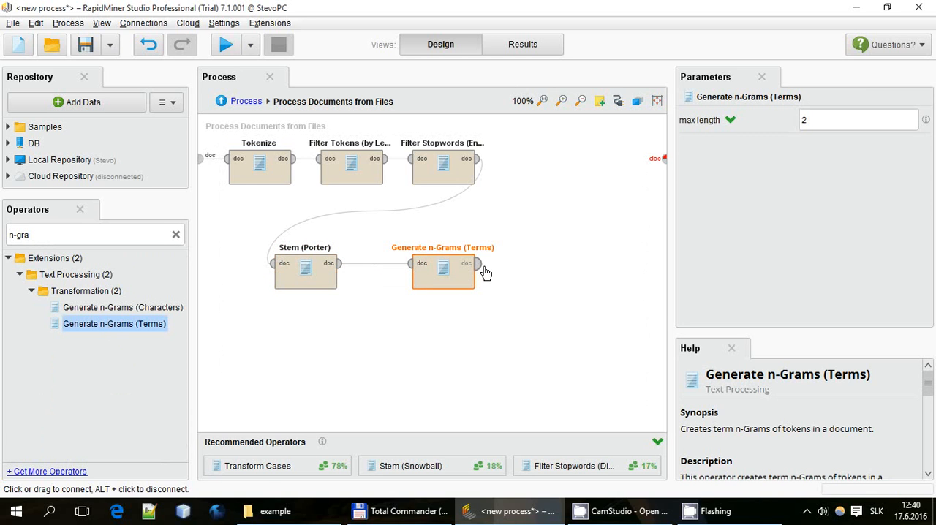
left_click(477, 264)
left_click(664, 159)
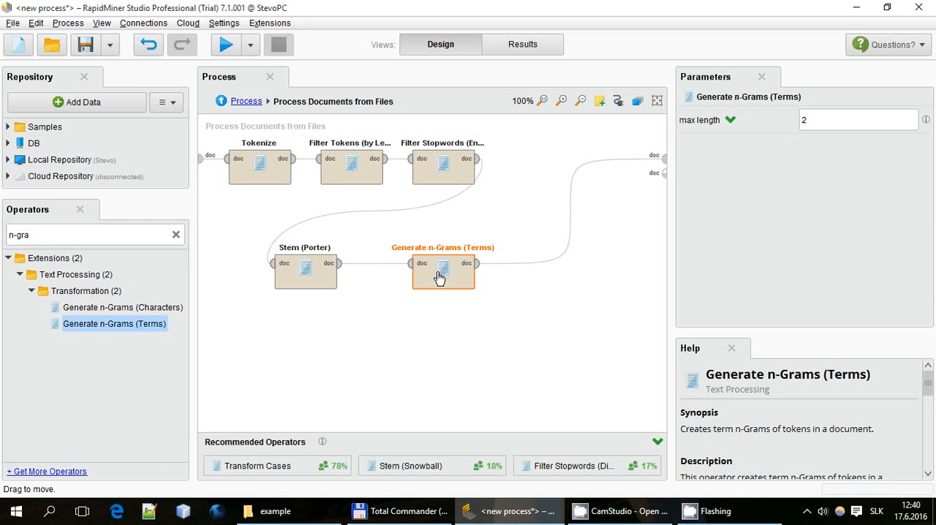
left_click(428, 330)
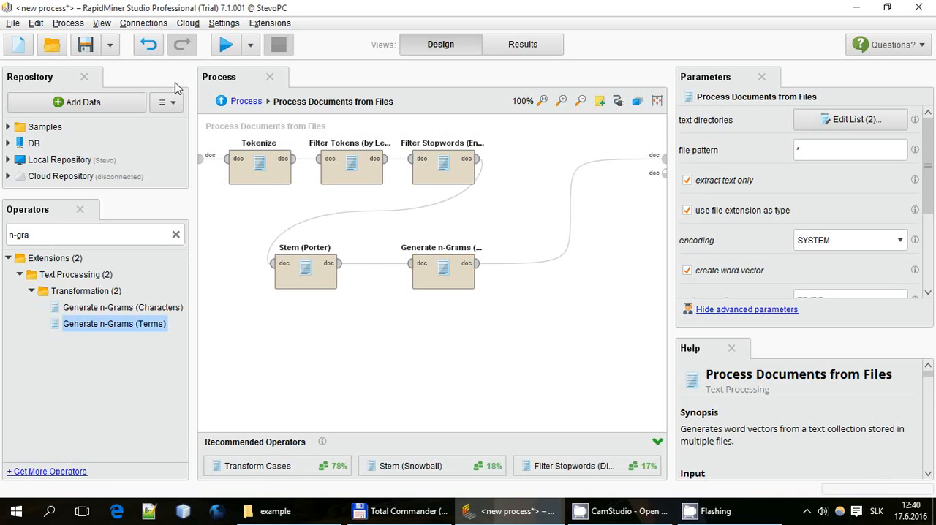
Return to the main process and connect its input port to the word list input of Process Documents from Files
left_click(244, 102)
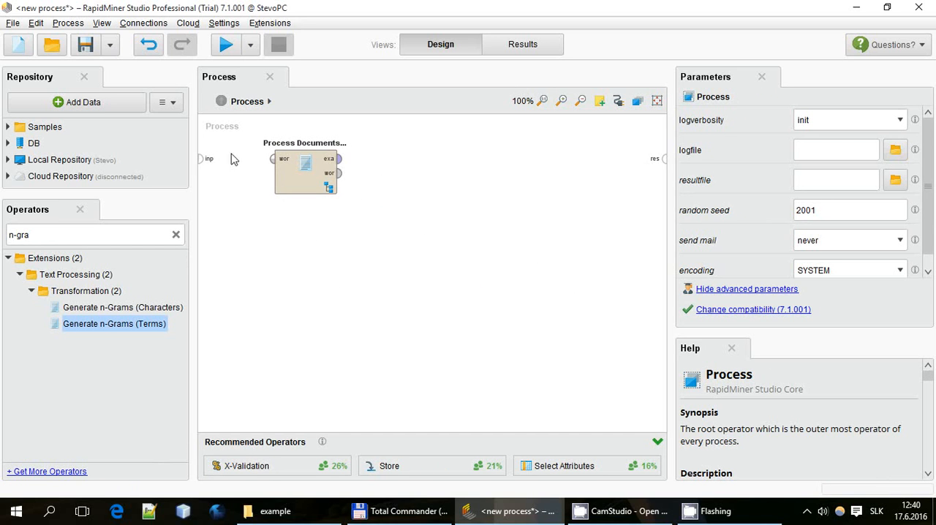
left_click_drag(202, 160, 273, 161)
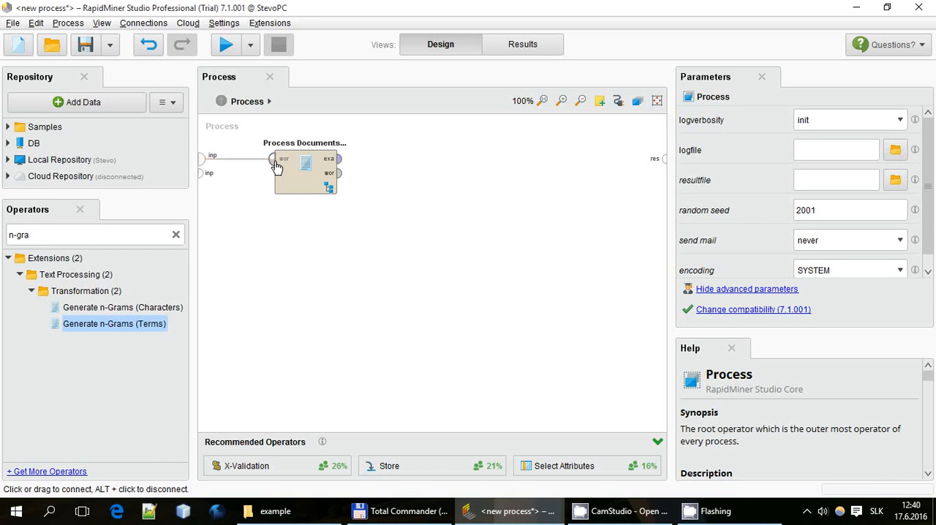
double_click(287, 177)
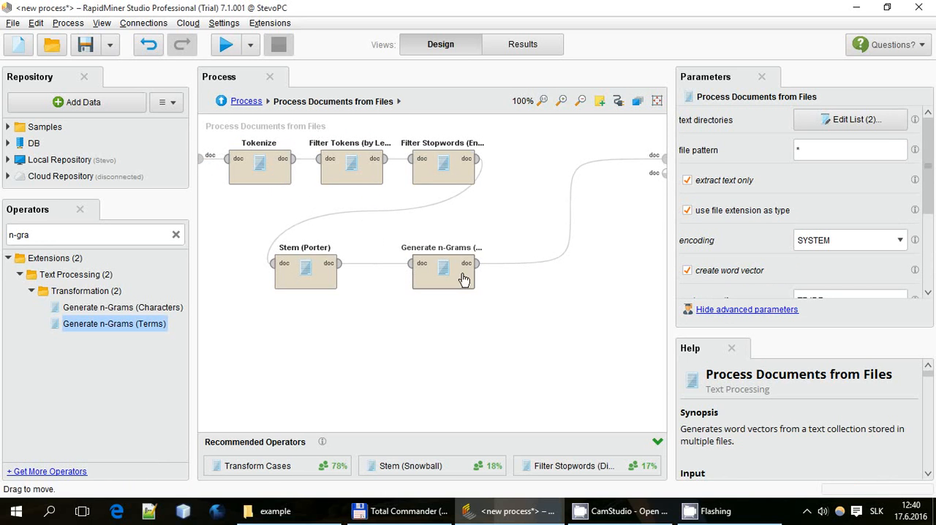
left_click(220, 102)
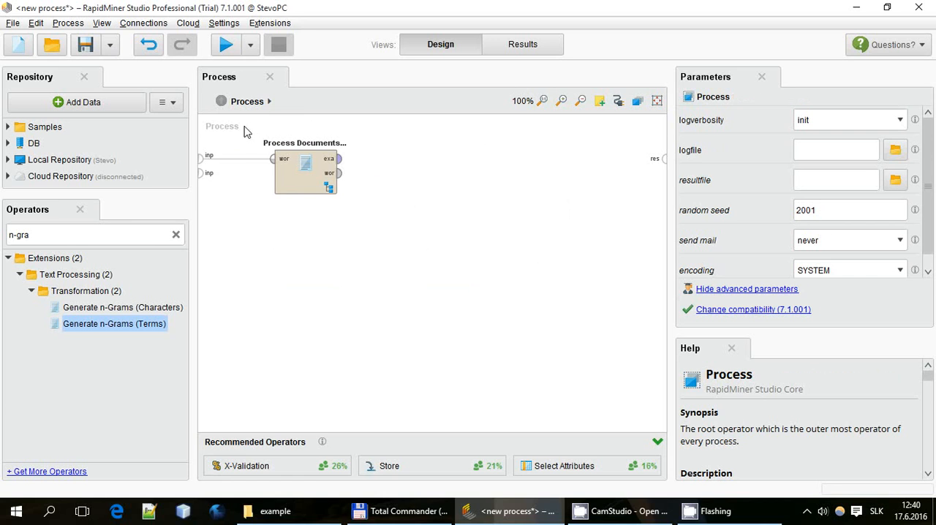
left_click_drag(244, 127, 547, 366)
Select TF-IDF as the vector creation method for Process Documents from Files
left_click(296, 191)
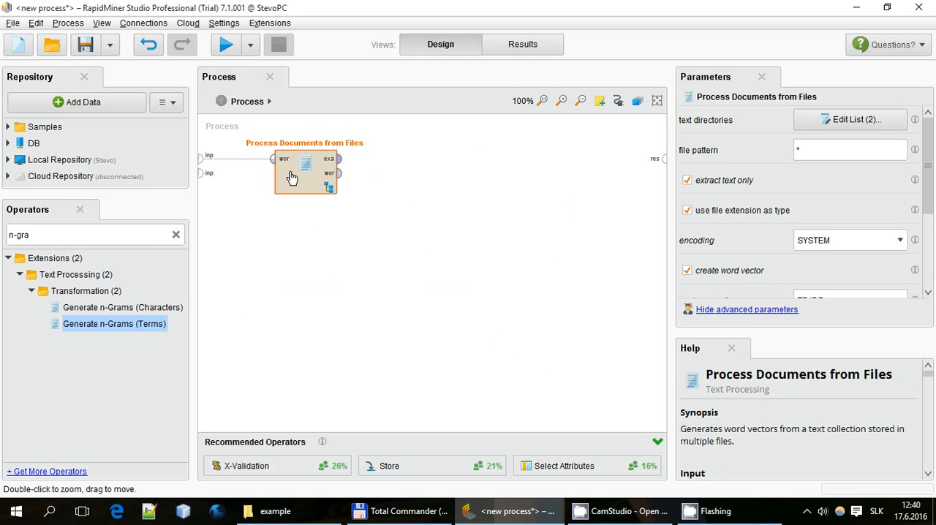
scroll(750, 126, "down", 3)
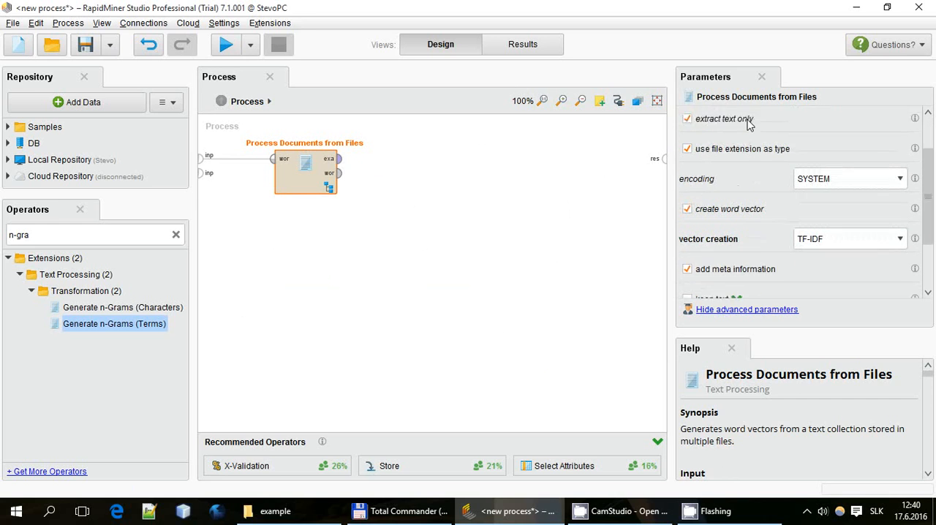
scroll(750, 124, "down", 1)
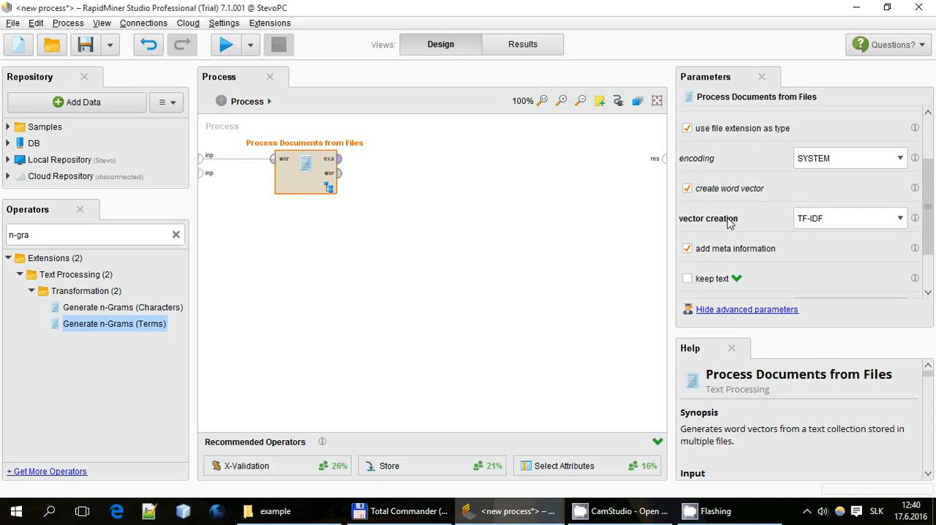
left_click(828, 226)
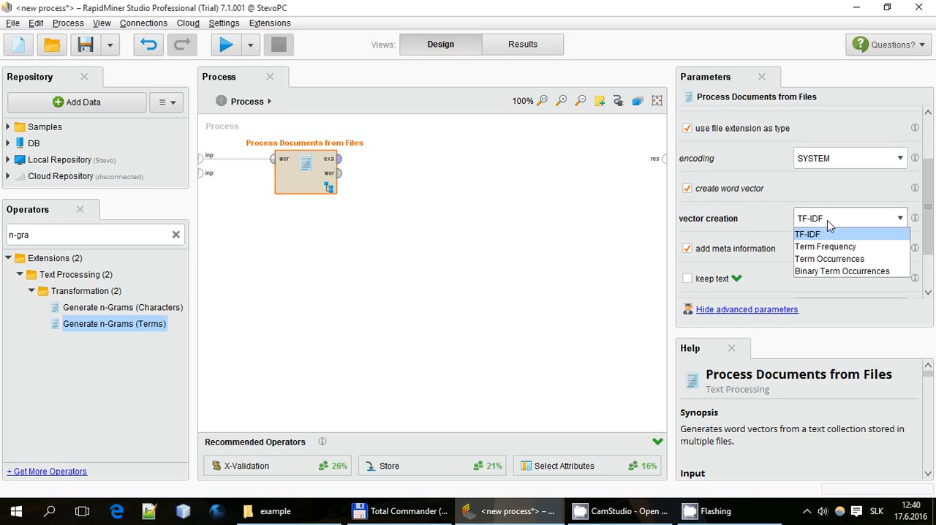
left_click(828, 226)
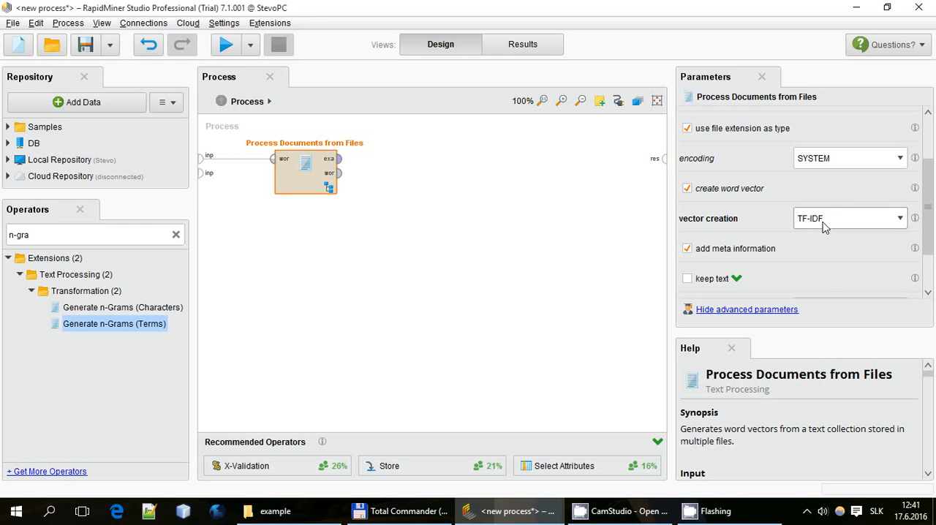
left_click(824, 227)
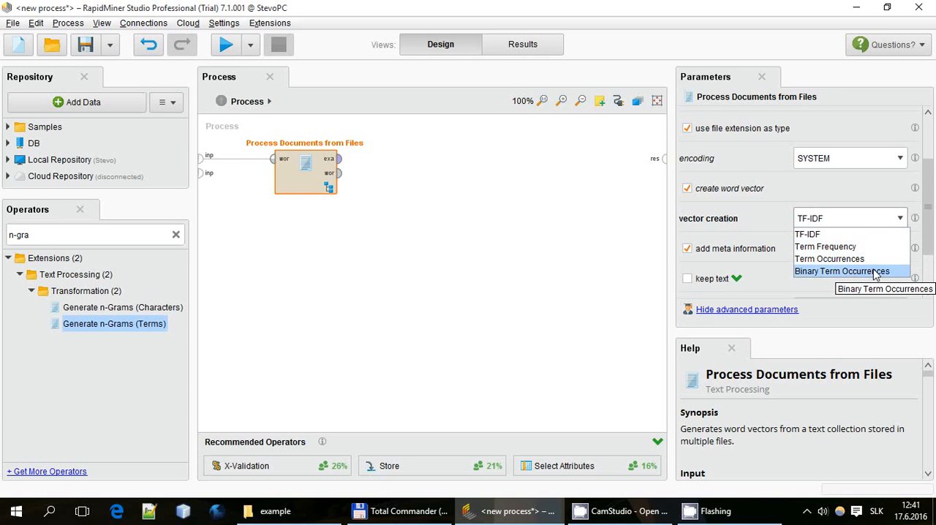
left_click(817, 234)
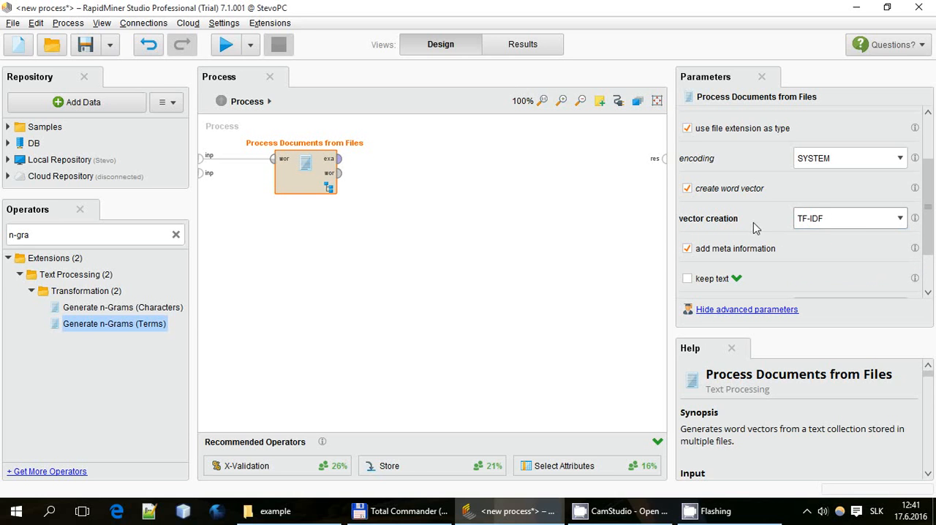
scroll(745, 224, "down", 3)
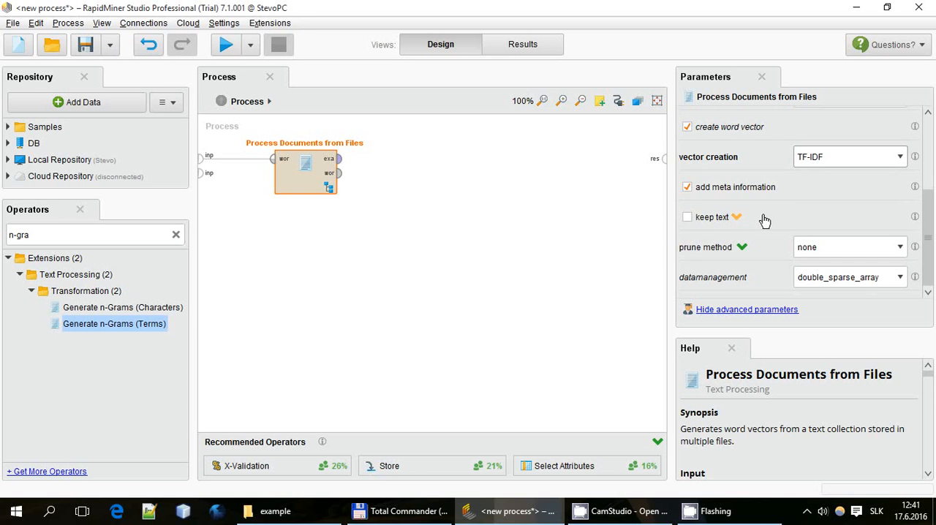
Choose percentual pruning for Process Documents from Files and set prune below percent to 30.0
left_click(829, 249)
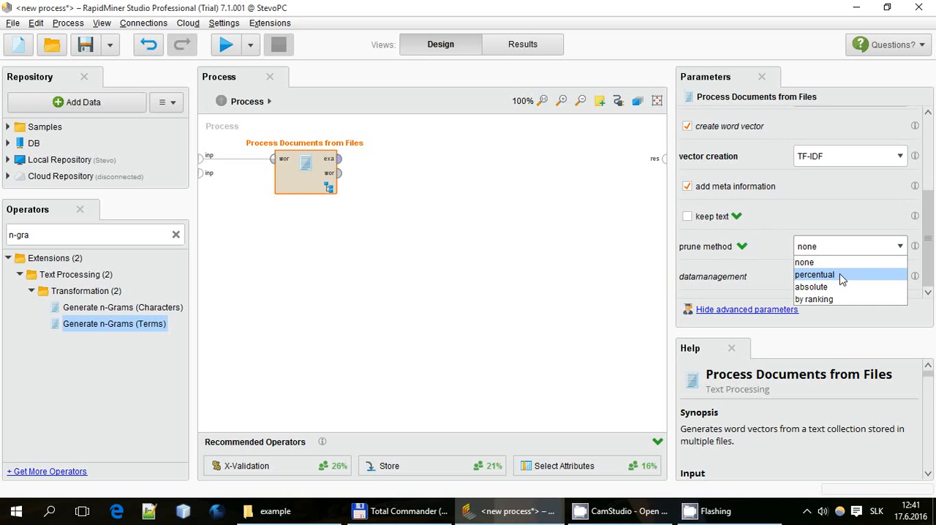
left_click(840, 278)
scroll(840, 274, "down", 1)
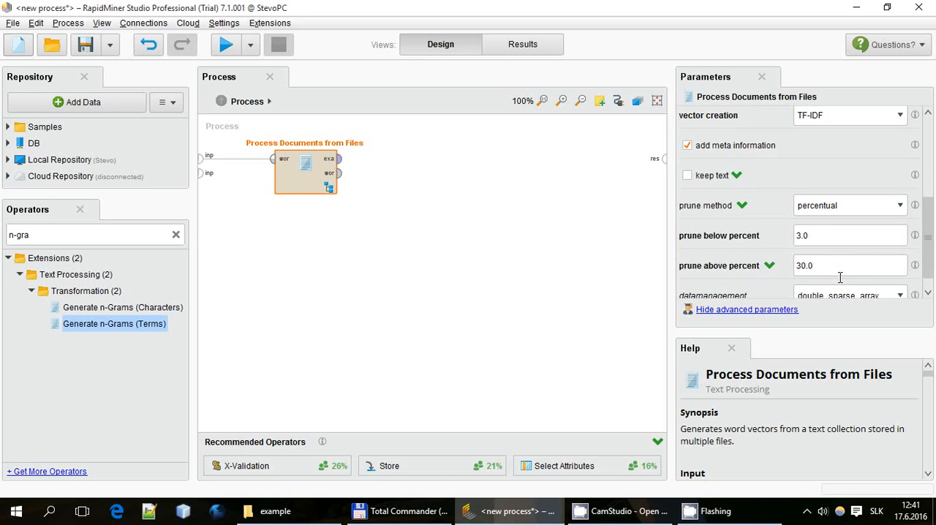
left_click(832, 237)
left_click_drag(831, 237, 776, 236)
type("30")
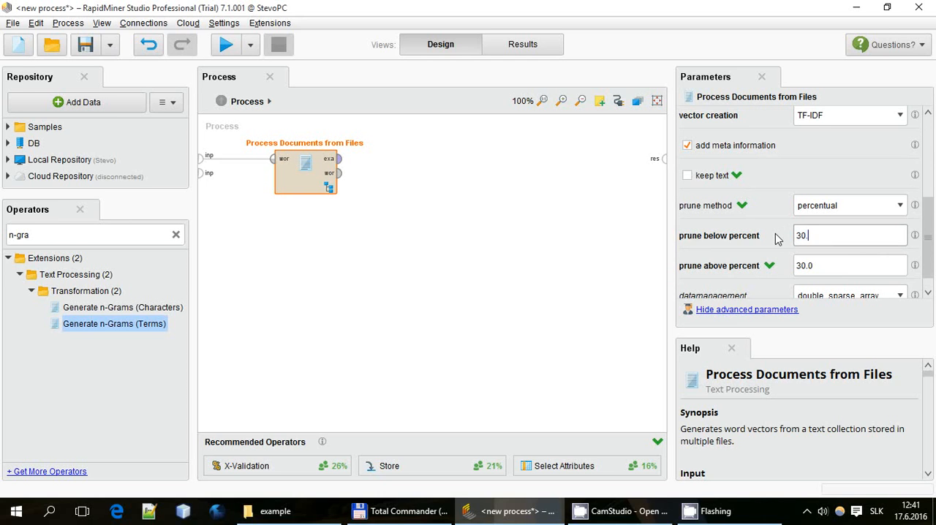
Set prune above percent to 10 for Process Documents from Files
key("Tab")
key("ctrl+a")
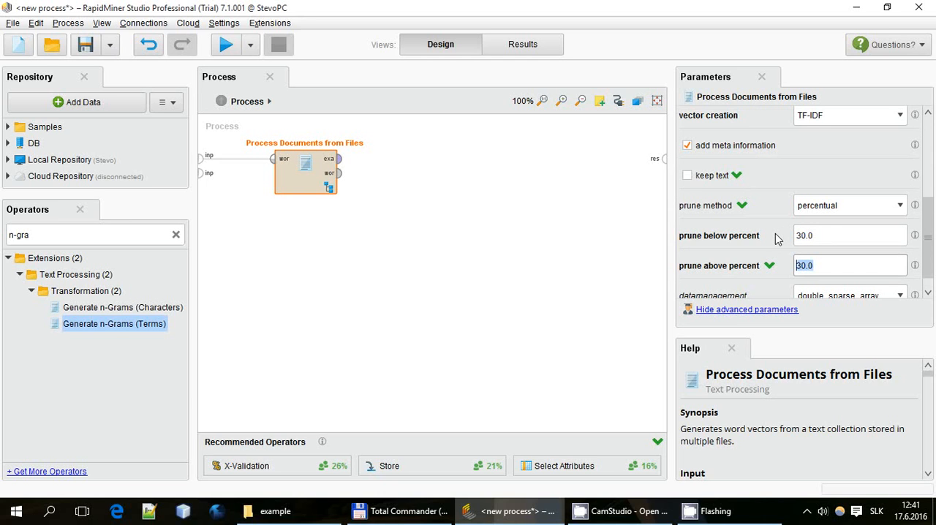
type("10")
left_click(852, 240)
left_click(834, 268)
left_click(560, 231)
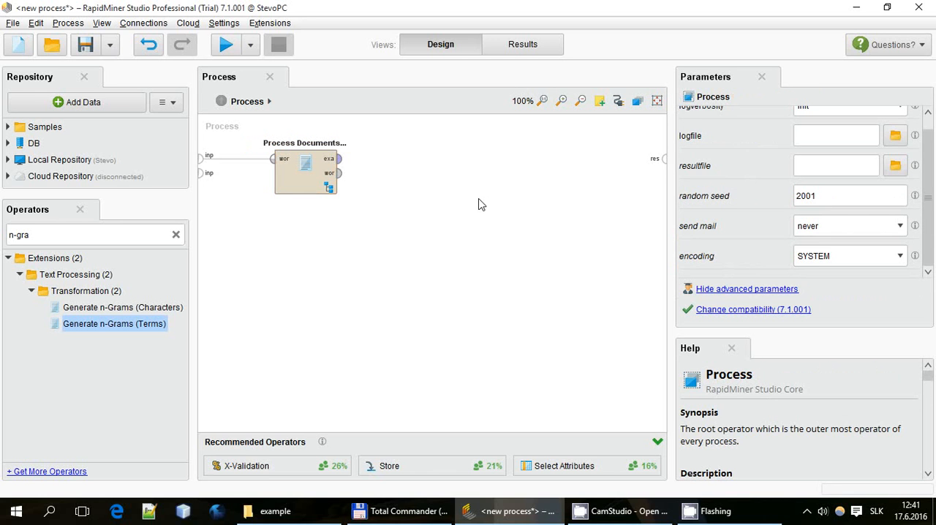
Add an X-Validation operator beside Process Documents from Files and connect the example set output to its training input
left_click(284, 171)
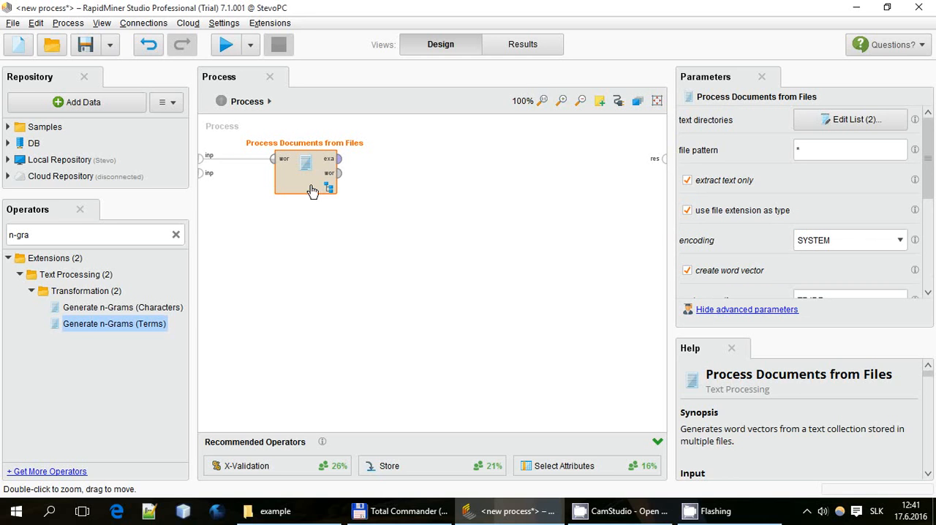
left_click(71, 234)
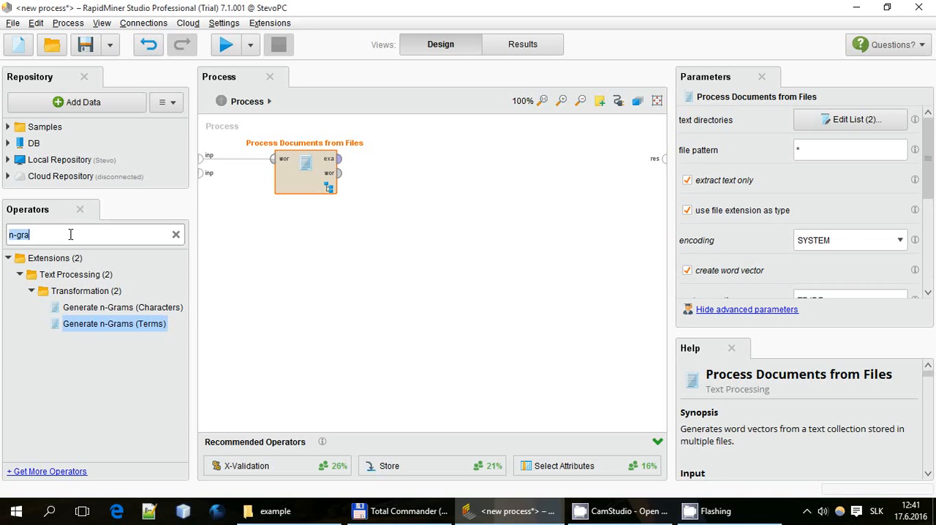
key("BackSpace")
type("Vali")
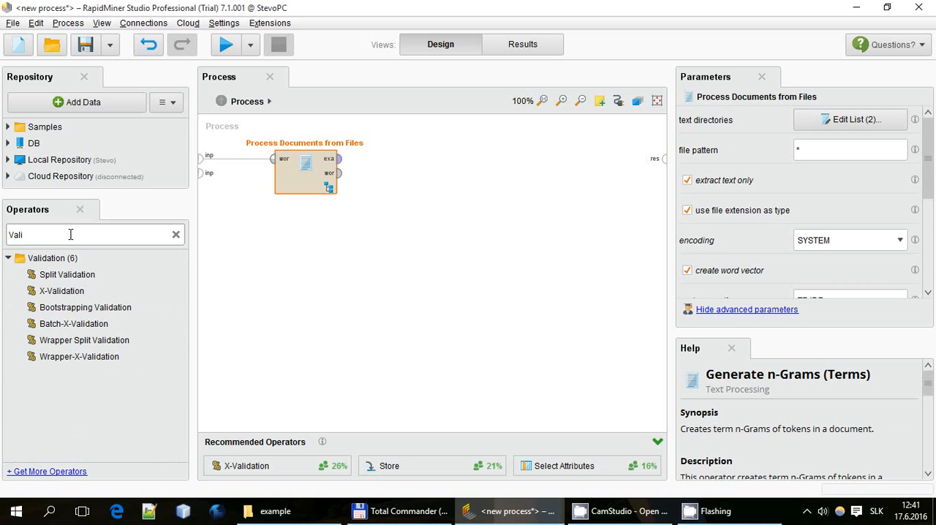
left_click_drag(61, 291, 364, 223)
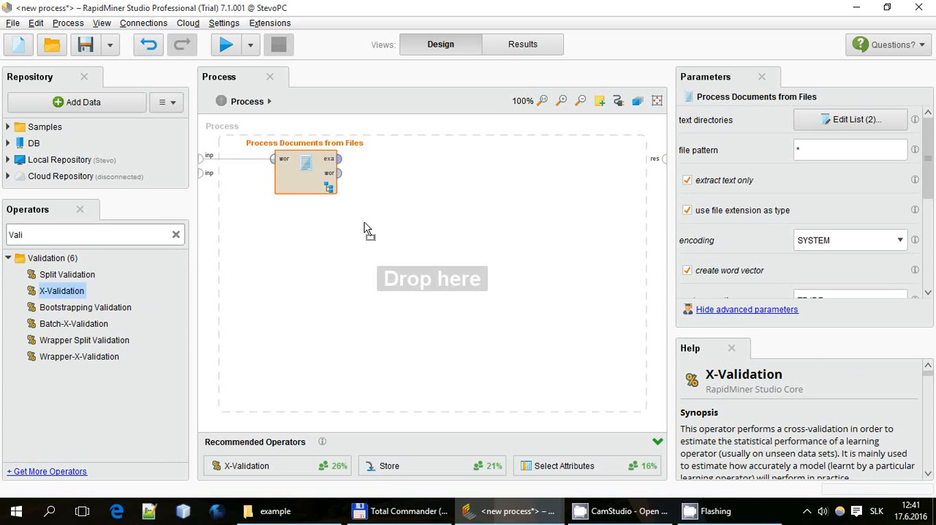
left_click_drag(439, 177, 439, 183)
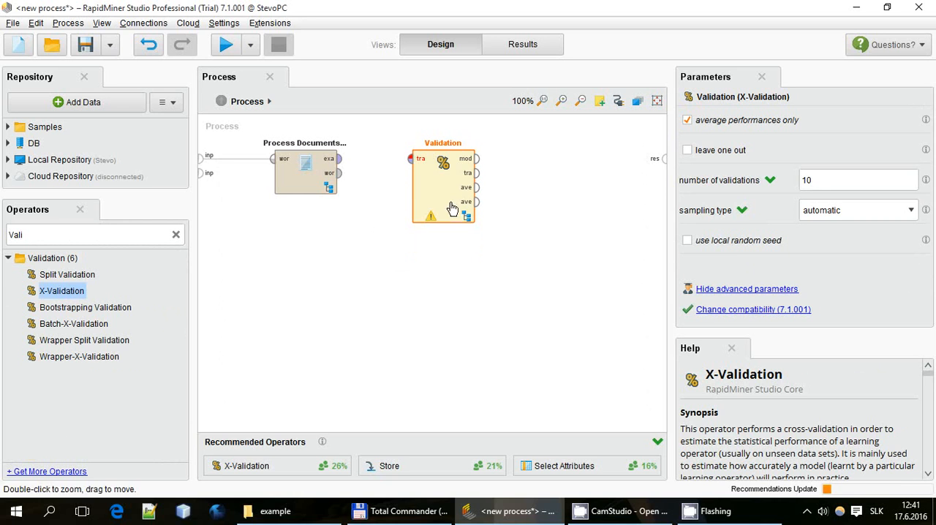
left_click_drag(338, 158, 410, 158)
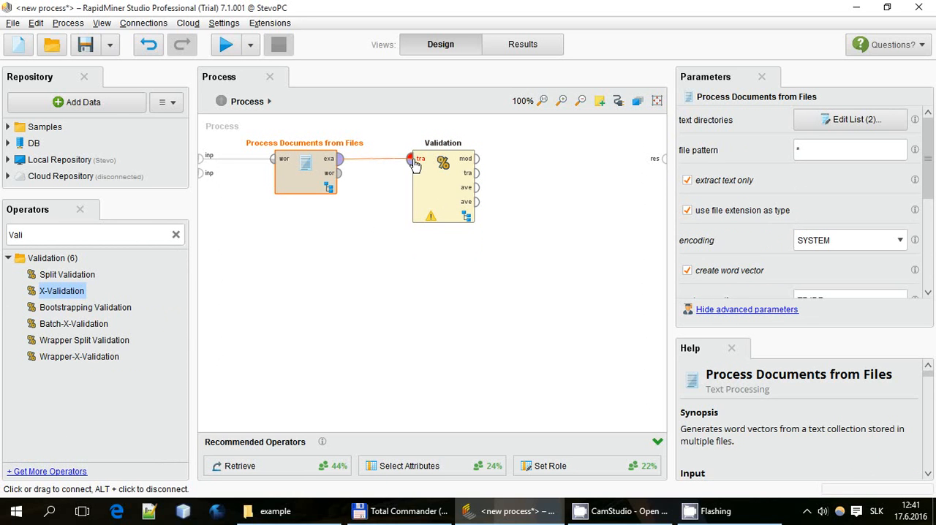
Open the Validation operator's subprocess and add Support Vector Machine (LibSVM) to its Training side
double_click(437, 196)
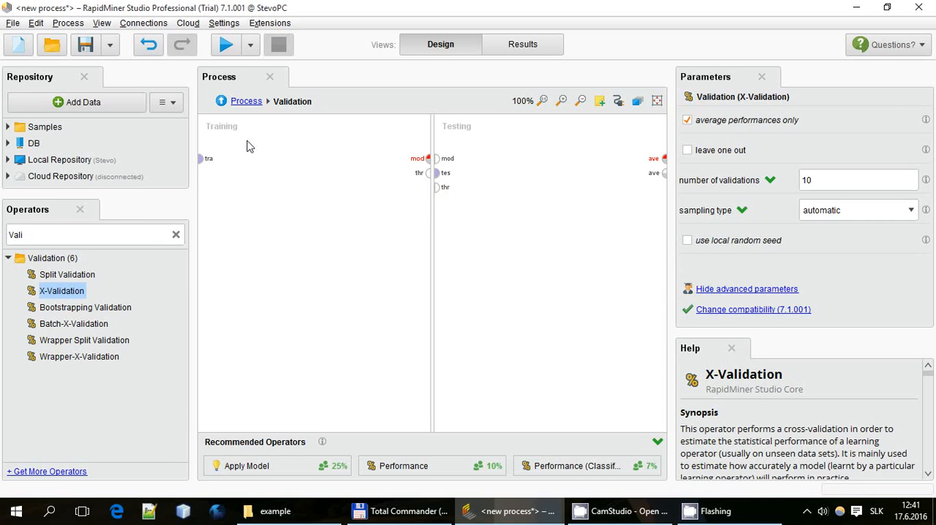
left_click_drag(232, 141, 415, 313)
left_click_drag(462, 151, 587, 314)
left_click_drag(227, 150, 322, 247)
double_click(80, 235)
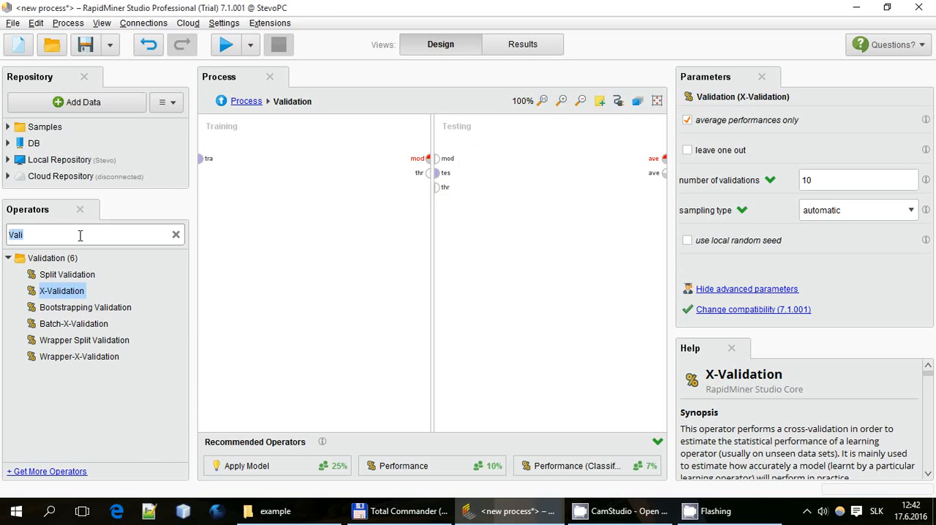
type("SVM")
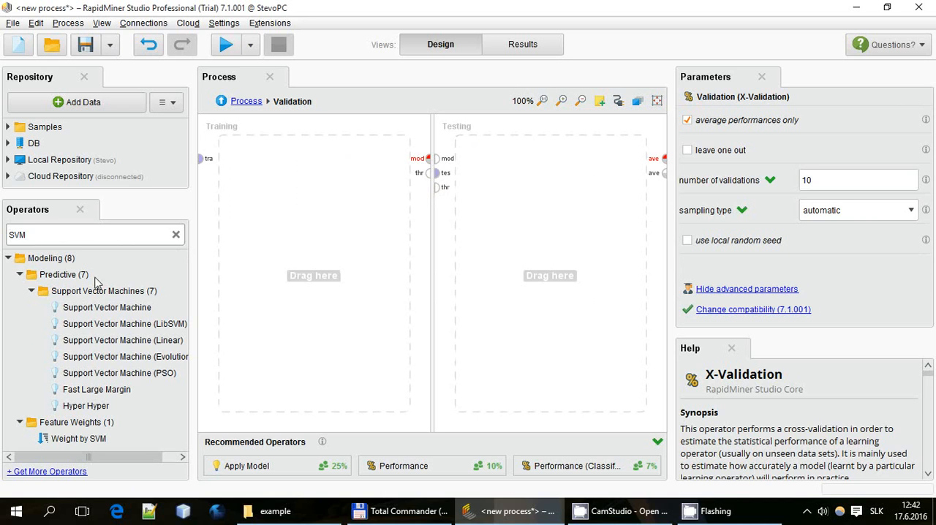
left_click_drag(121, 324, 302, 195)
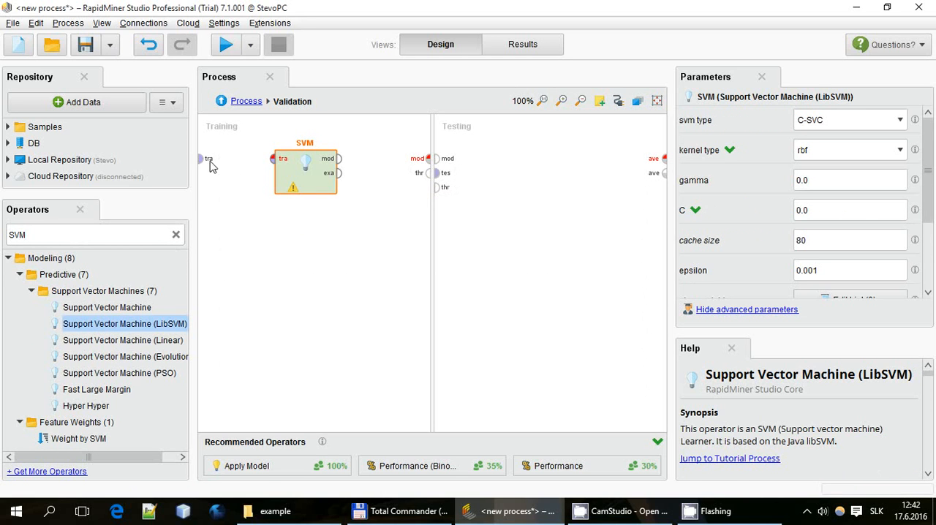
Connect the training data port to the SVM's input and the SVM's model output to the Training side's model port
left_click_drag(203, 156, 275, 159)
left_click_drag(339, 159, 429, 161)
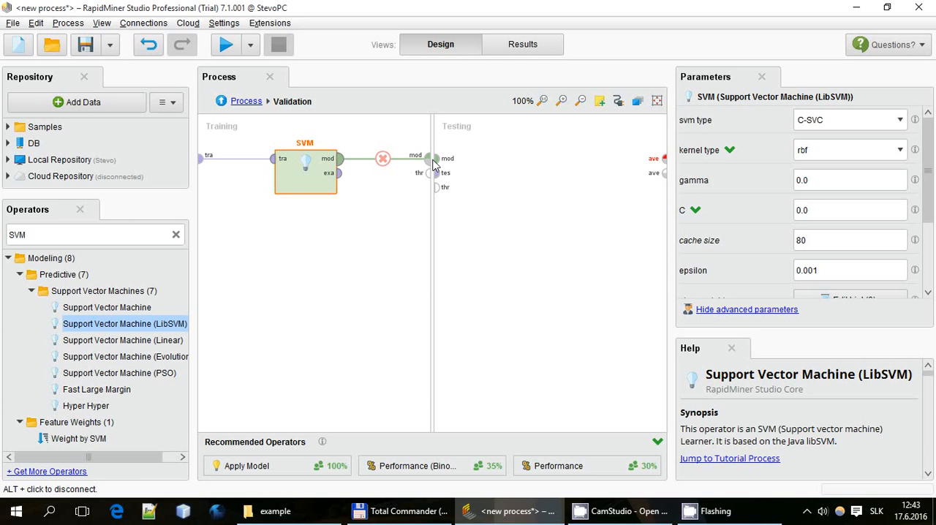
left_click(392, 238)
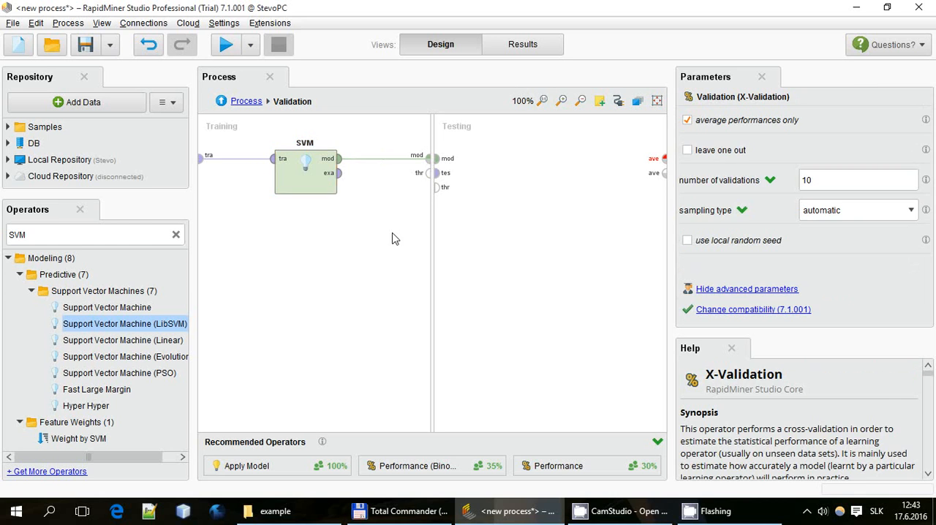
left_click_drag(257, 135, 393, 280)
left_click(307, 176)
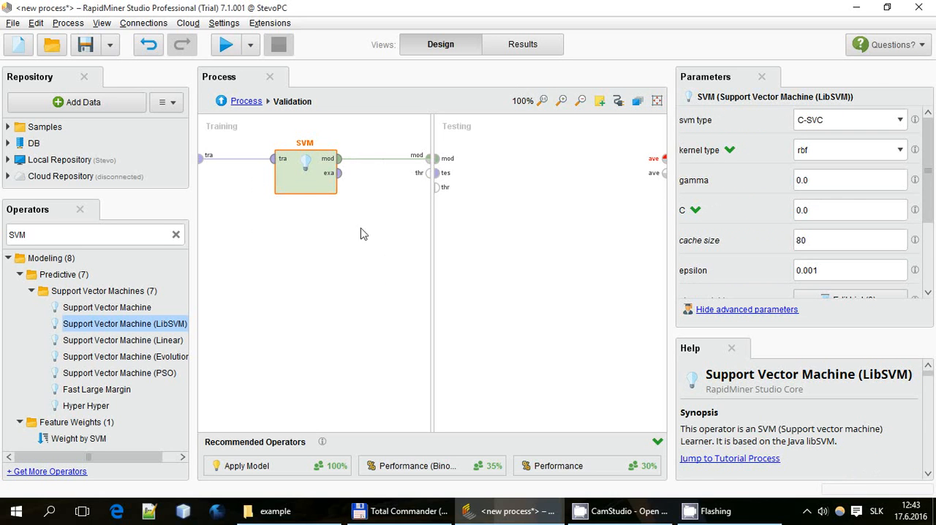
Add Apply Model to the Testing side and connect the model and test set ports to its model and unlabelled data inputs
left_click_drag(504, 144, 609, 330)
double_click(108, 234)
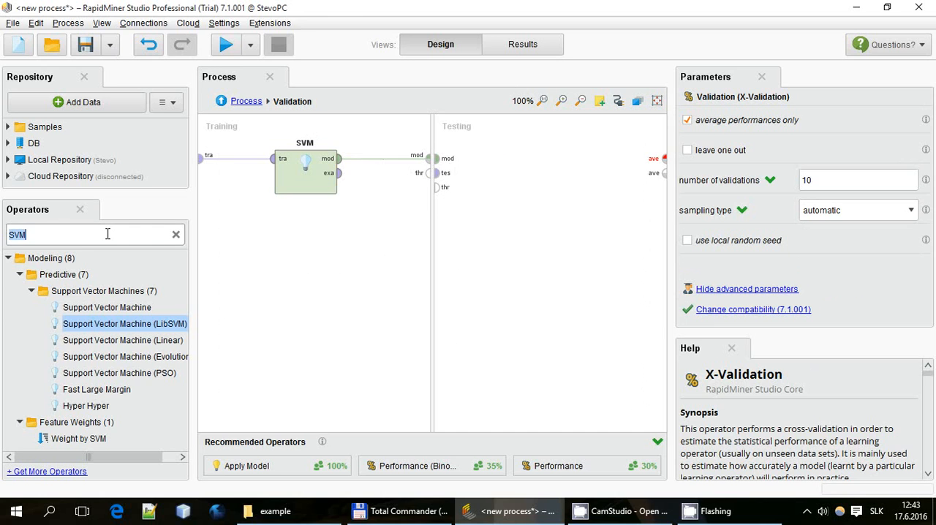
type("appl")
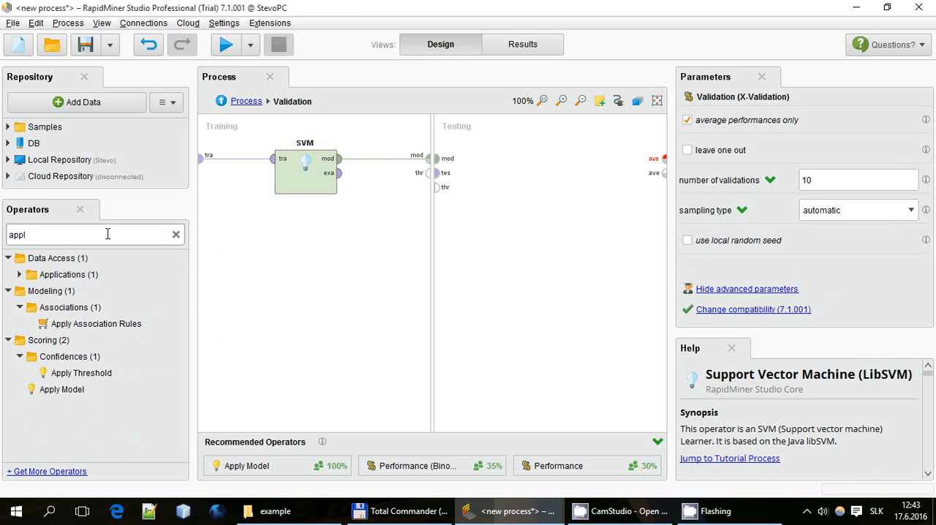
left_click_drag(71, 399, 532, 179)
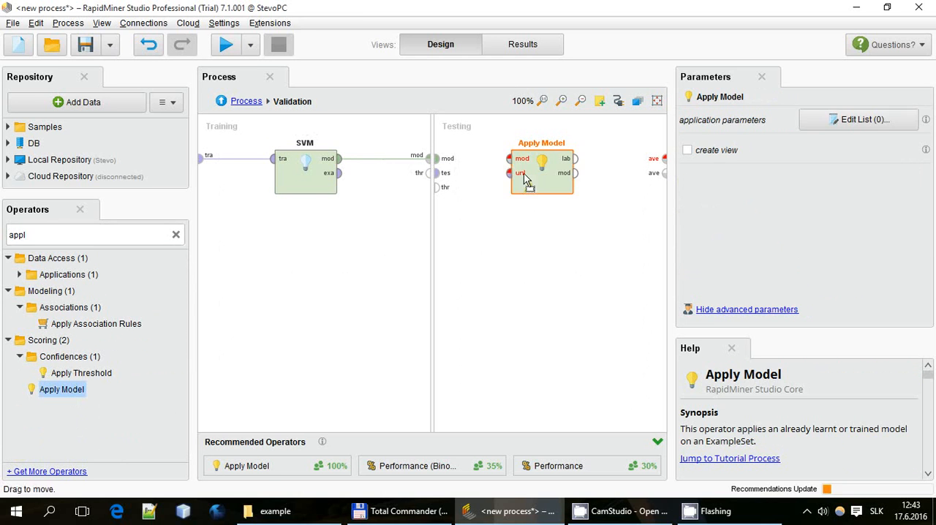
left_click_drag(442, 160, 516, 179)
Add Performance (Classification) to the Testing side below Apply Model and connect Apply Model's labelled data output to its labelled data input
left_click(108, 234)
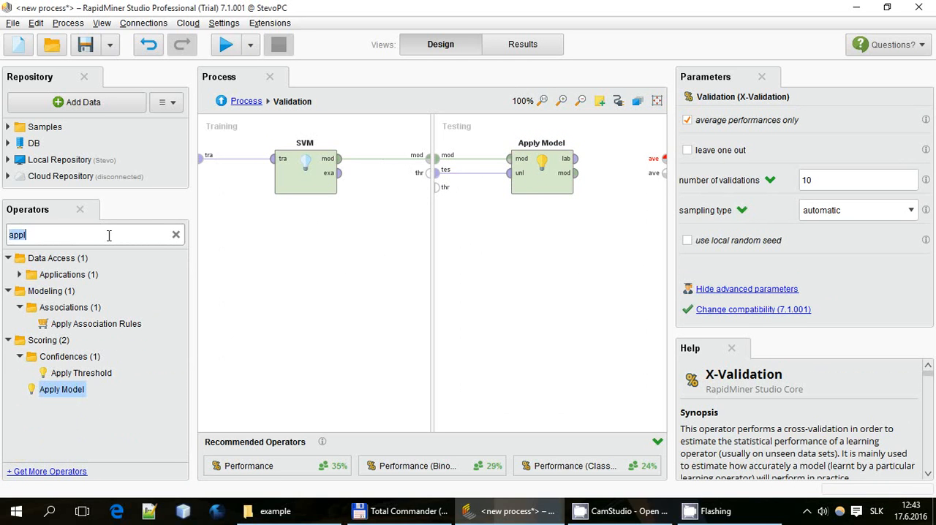
type("Perfo")
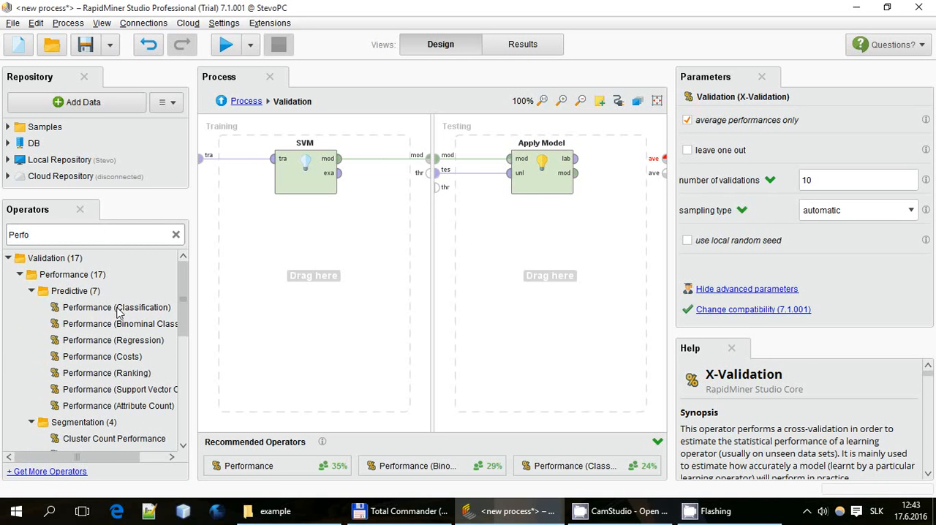
left_click_drag(117, 311, 561, 291)
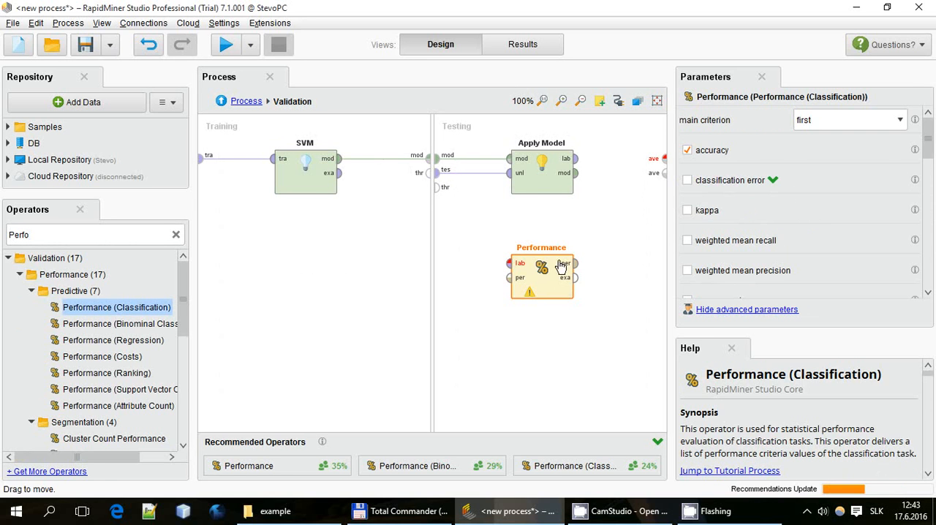
mouse_move(574, 158)
left_mouse_down()
mouse_move(581, 191)
mouse_move(511, 270)
left_mouse_up()
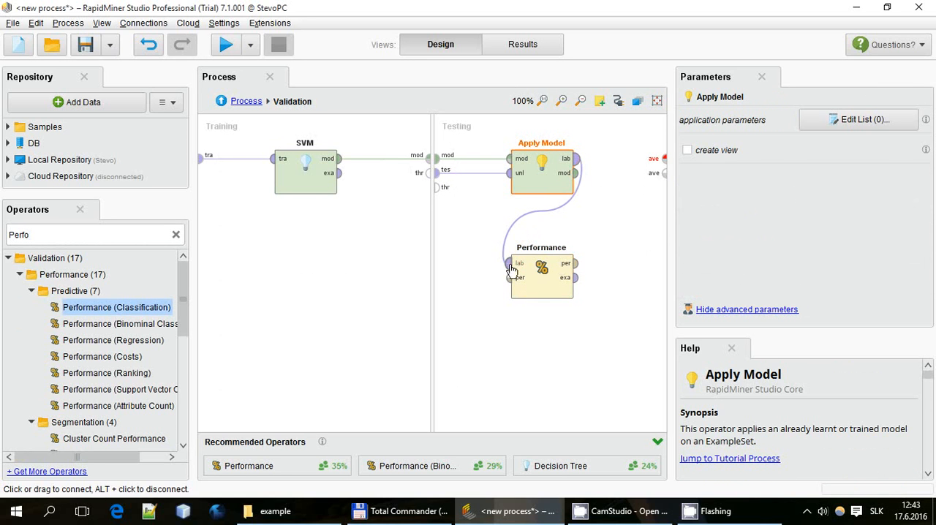
Enable the classification error criterion for Performance and connect its performance output to the first averageable result port
left_click(552, 282)
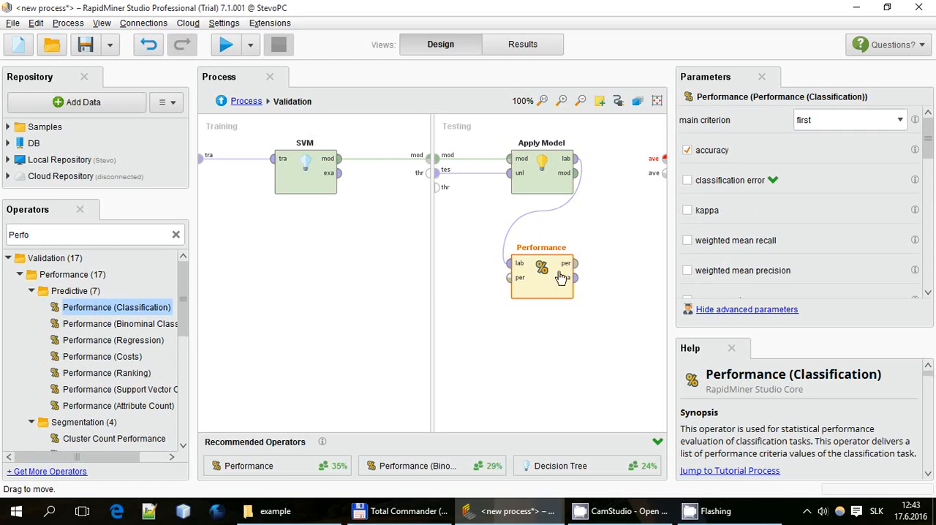
scroll(757, 209, "down", 10)
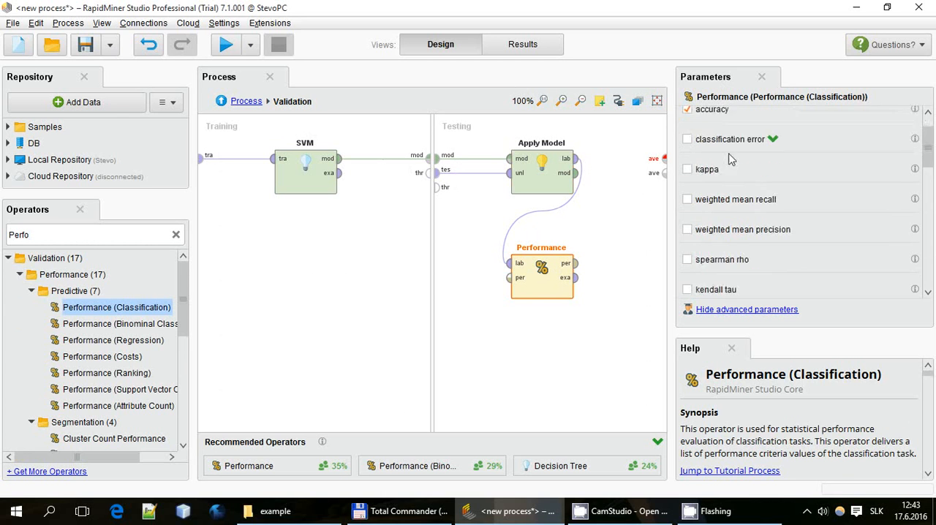
scroll(767, 229, "up", 10)
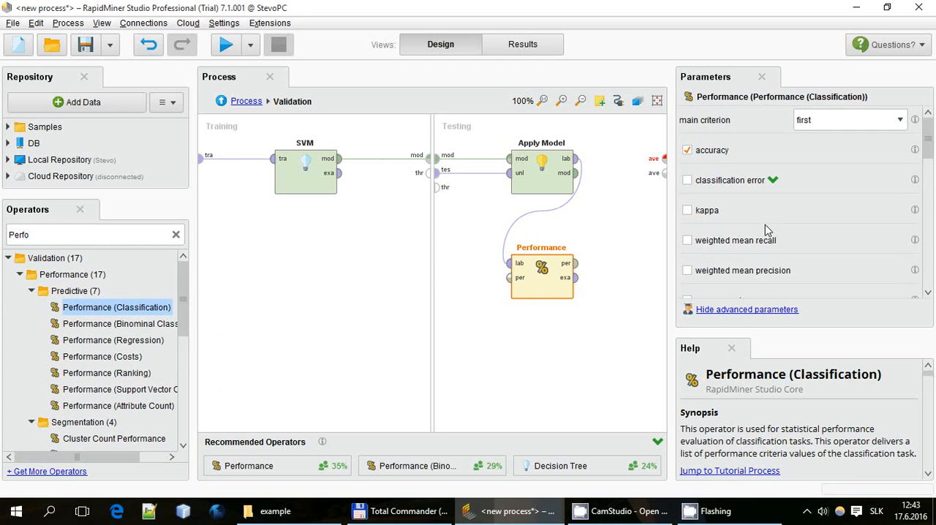
left_click(703, 185)
left_click_drag(577, 264, 663, 156)
Return from the Validation subprocess to the main process
left_click(223, 102)
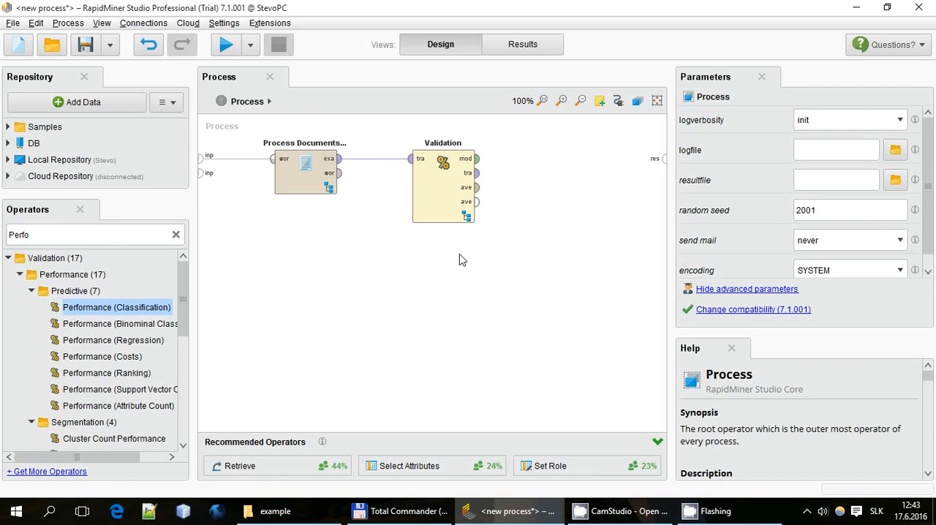
left_click(427, 200)
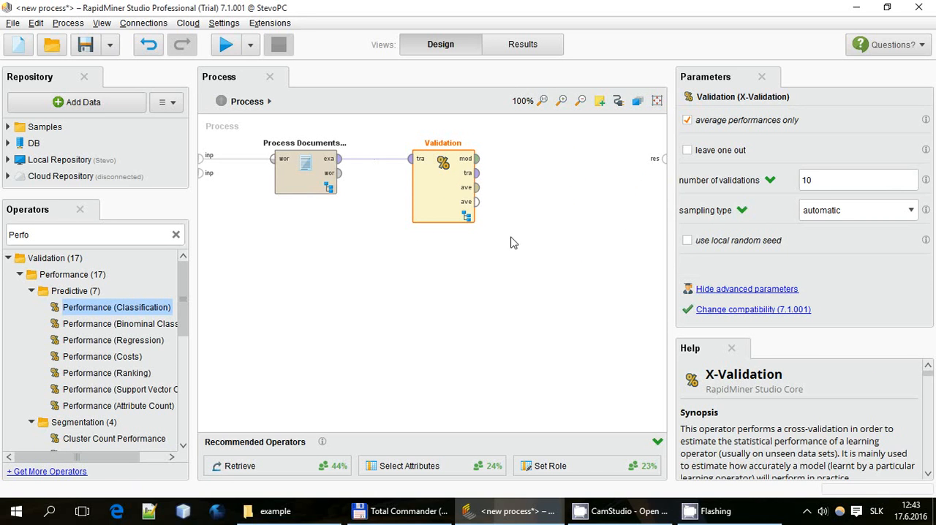
left_click_drag(599, 241, 252, 129)
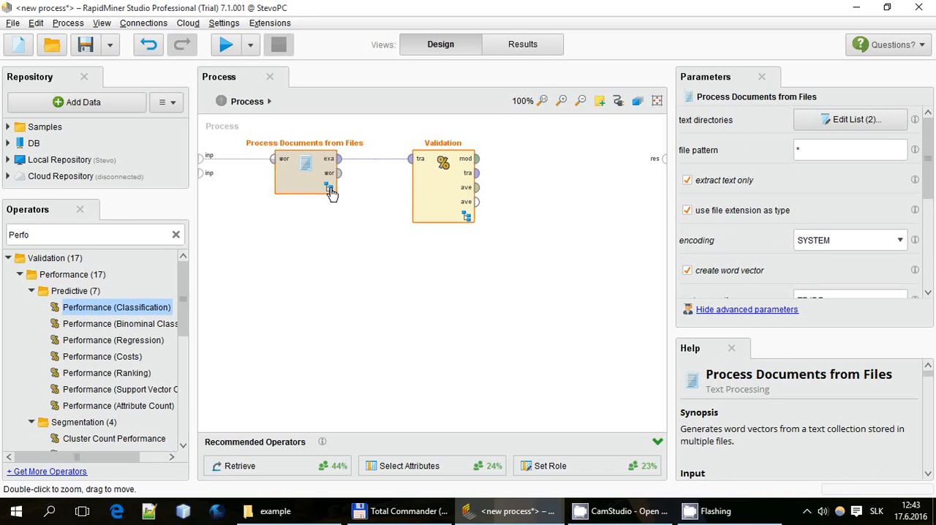
left_click(363, 242)
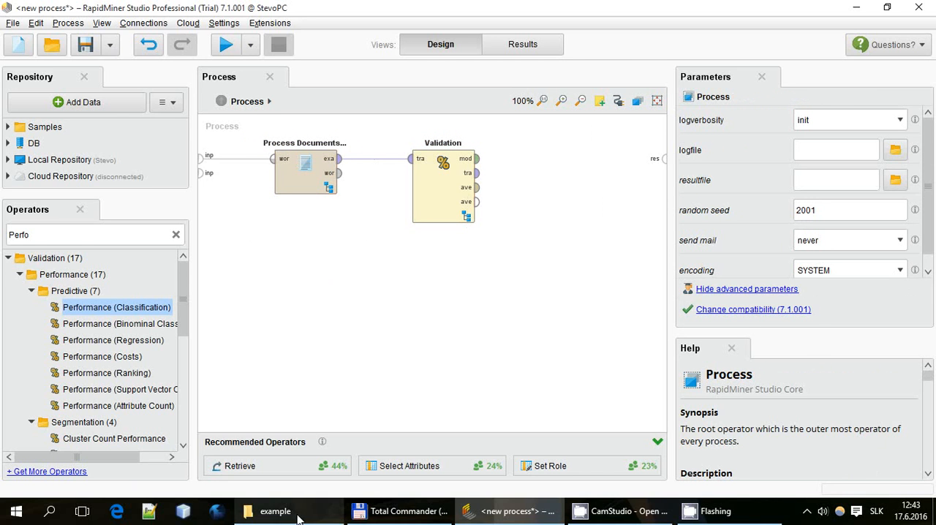
Add a second Process Documents from Files operator to the main process, below the existing one
left_click(263, 509)
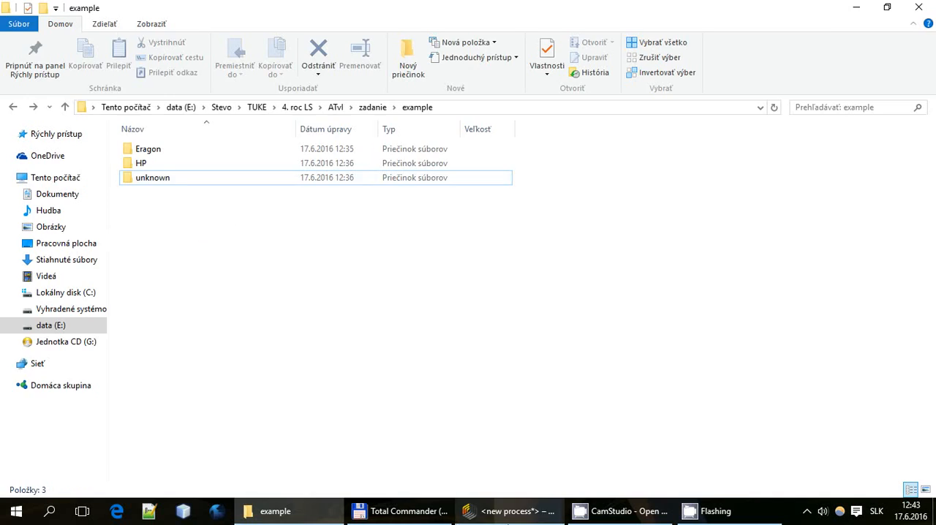
left_click(506, 508)
left_click(49, 234)
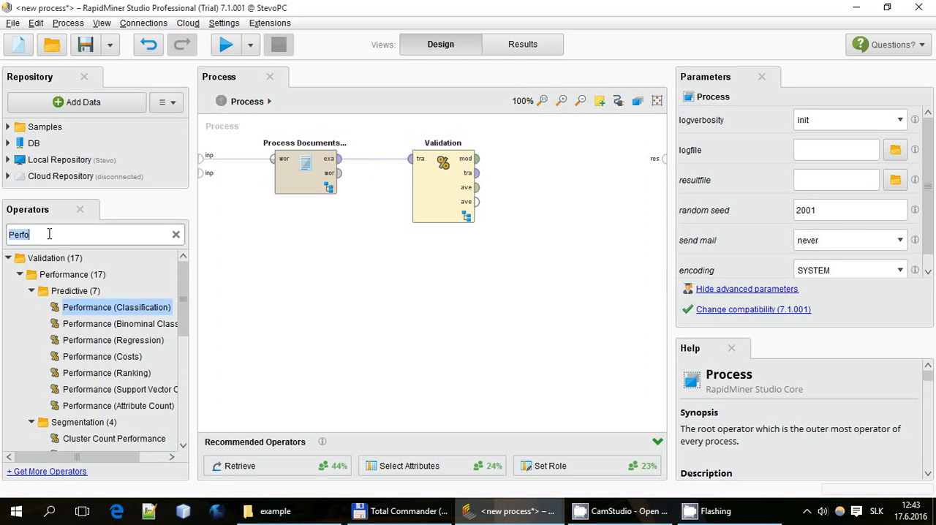
key("BackSpace")
scroll(66, 341, "down", 8)
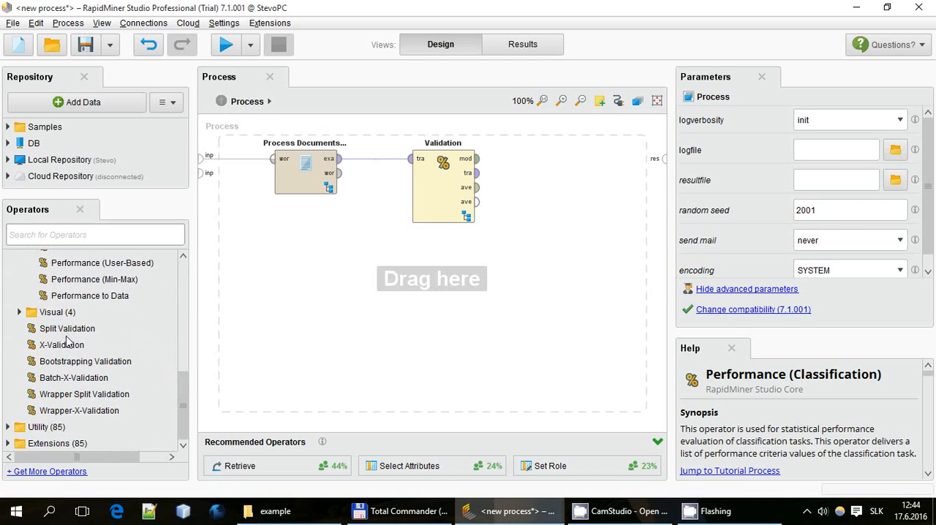
left_click(7, 443)
left_click(20, 411)
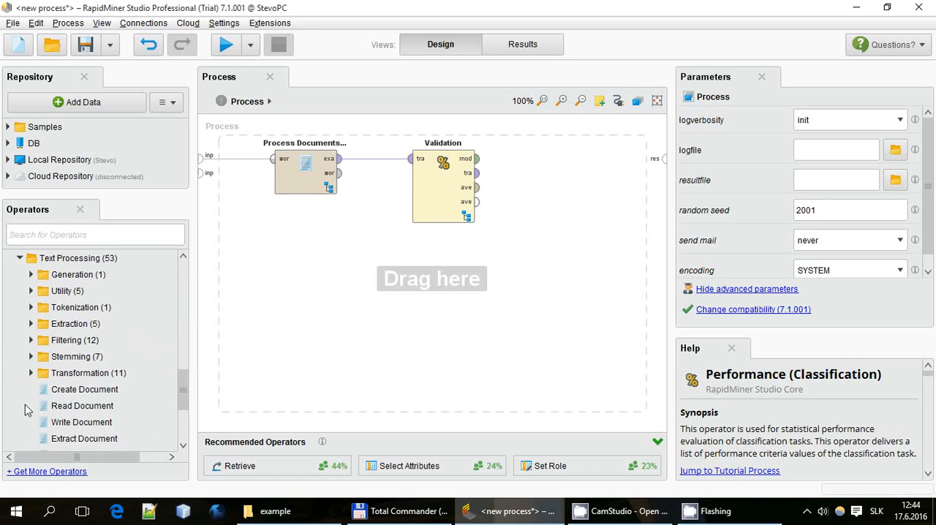
scroll(81, 386, "down", 2)
left_click_drag(95, 406, 330, 308)
Start editing the new operator's text directories list and copy the path of the example\unknown folder from File Explorer
left_click(848, 119)
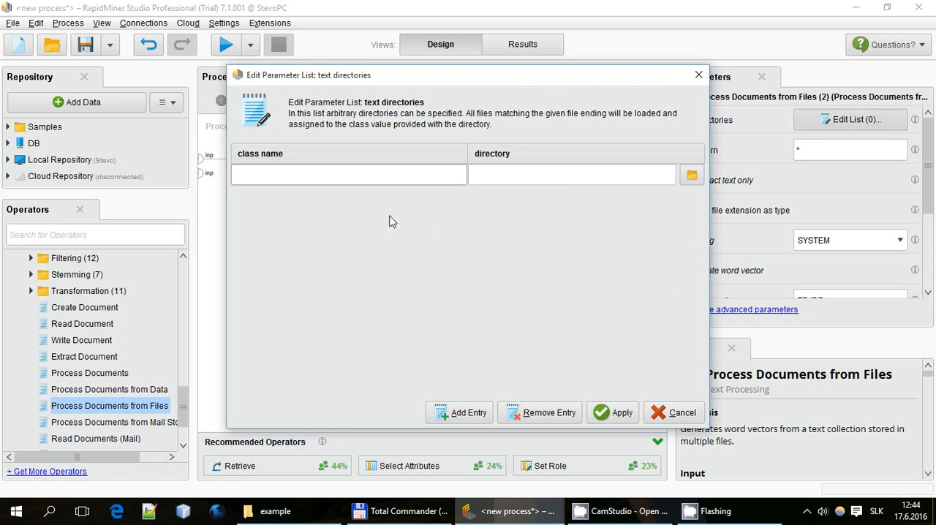
left_click(575, 181)
left_click(275, 511)
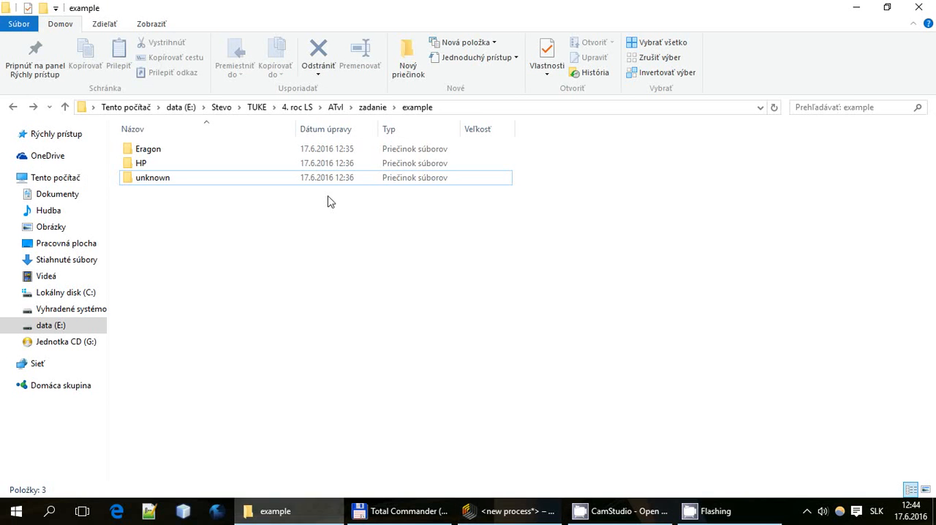
double_click(292, 183)
left_click(516, 110)
key("ctrl+c")
Back in RapidMiner, assign the copied unknown folder path to class nezname, apply the list, and shift the operator slightly right
left_click(509, 511)
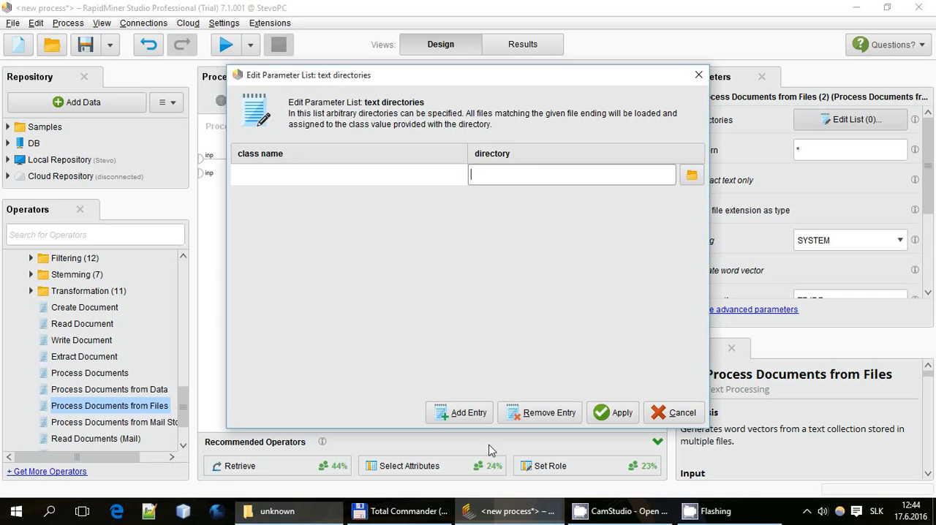
key("ctrl+v")
left_click(400, 183)
type("nezn")
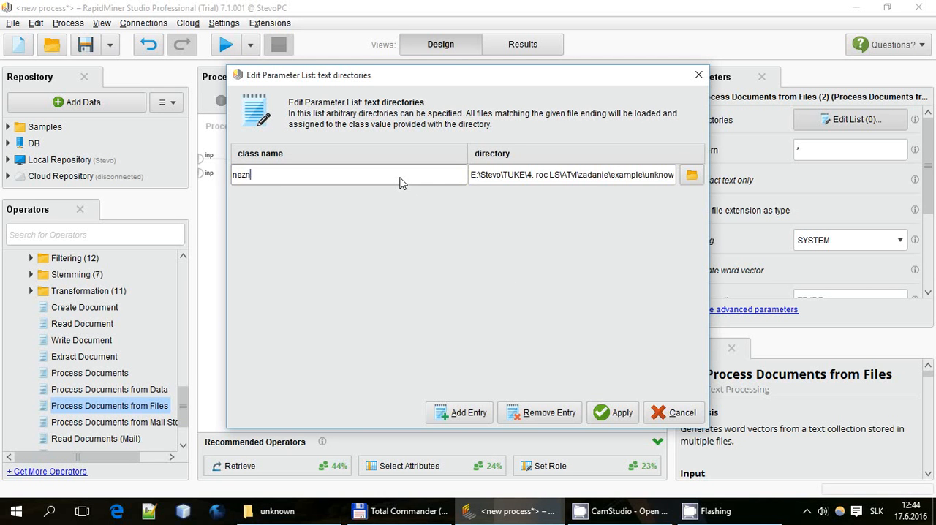
type("ame")
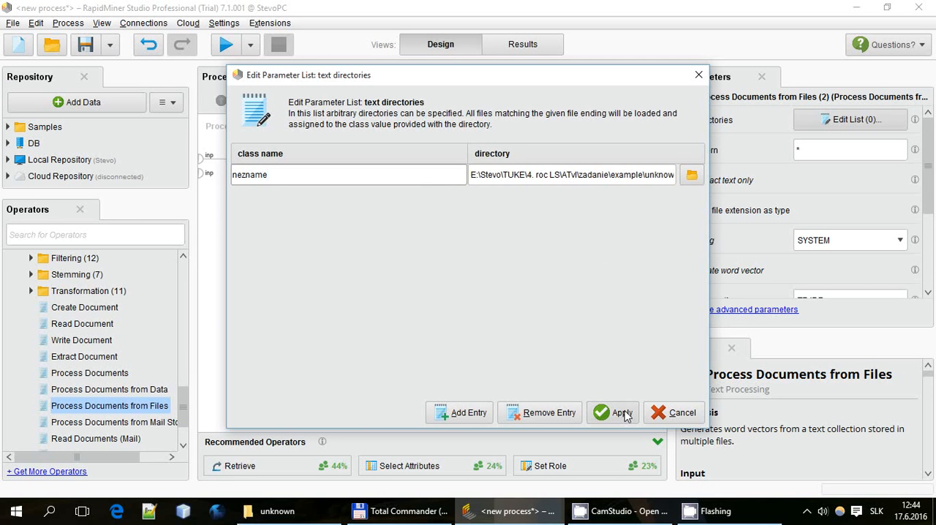
left_click(622, 413)
left_click(372, 269)
left_click_drag(333, 316, 379, 316)
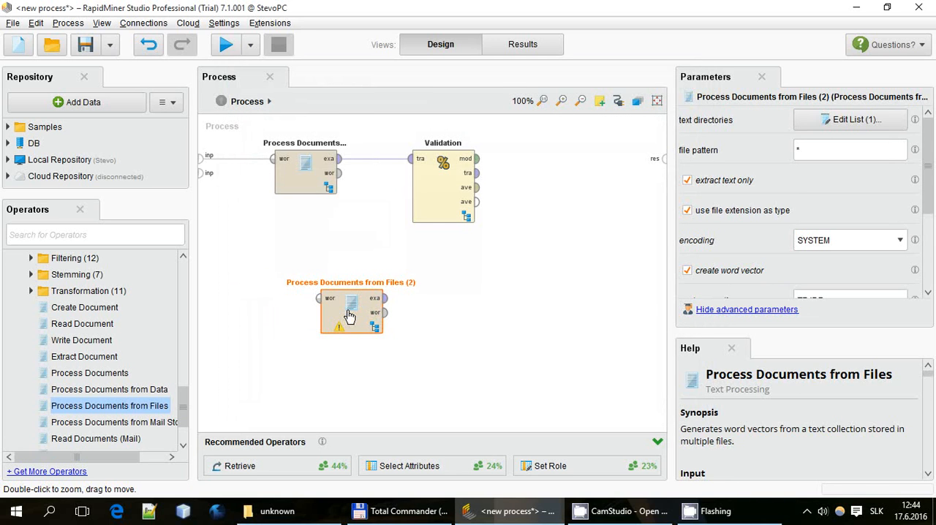
Open the second Process Documents from Files subprocess and add a Tokenize operator
double_click(350, 316)
scroll(43, 299, "up", 3)
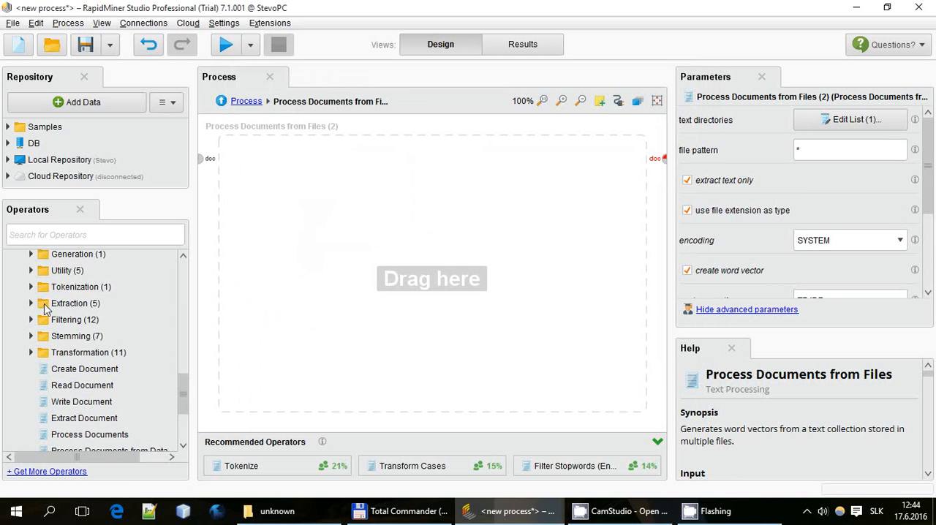
left_click(31, 287)
left_click_drag(69, 303, 251, 203)
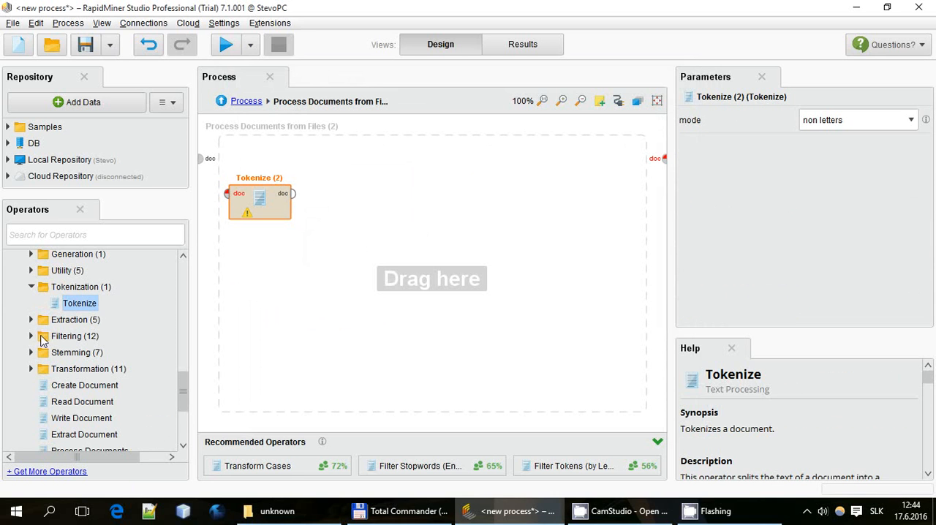
Add Filter Tokens (by Length) and Filter Stopwords (English) to the right of Tokenize
left_click(31, 336)
left_click_drag(106, 275, 398, 206)
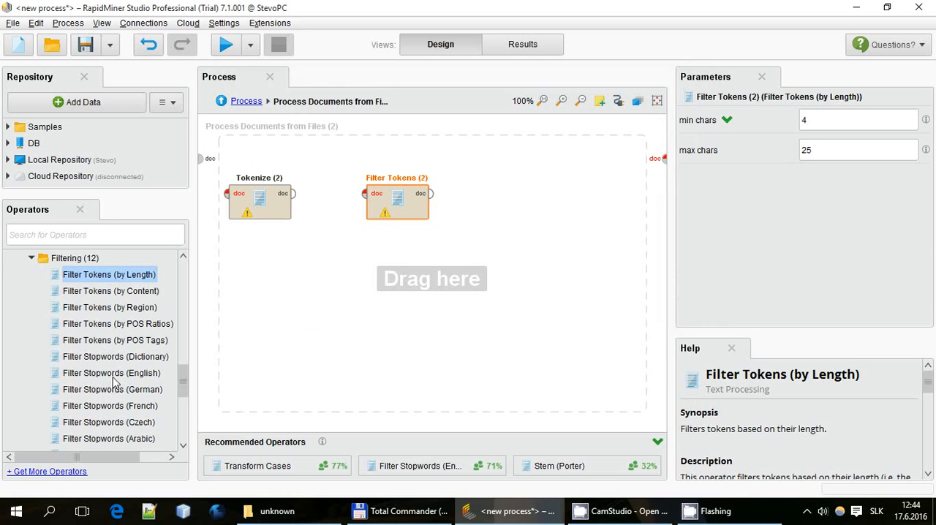
left_click_drag(111, 373, 490, 205)
Add Stem (Porter) and Generate n-Grams (Terms) side by side below the tokenizing and filtering operators
scroll(154, 337, "down", 5)
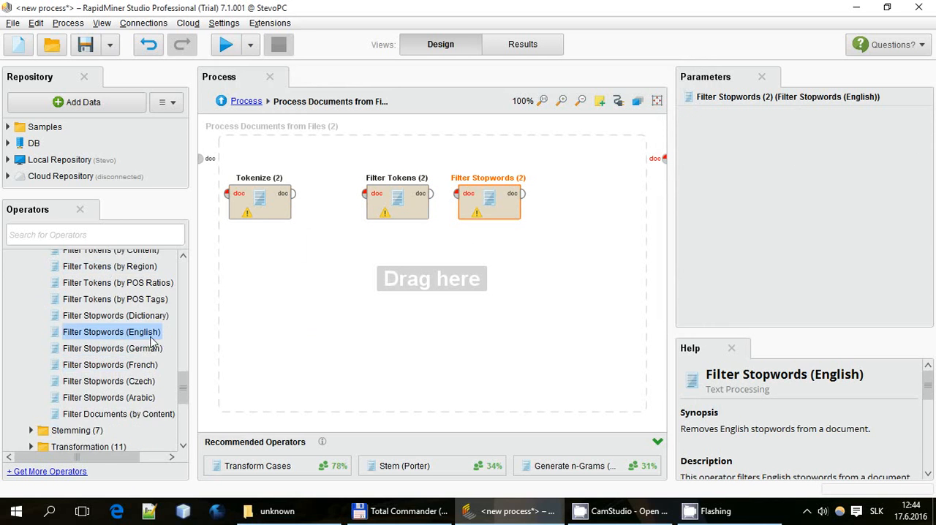
left_click(31, 348)
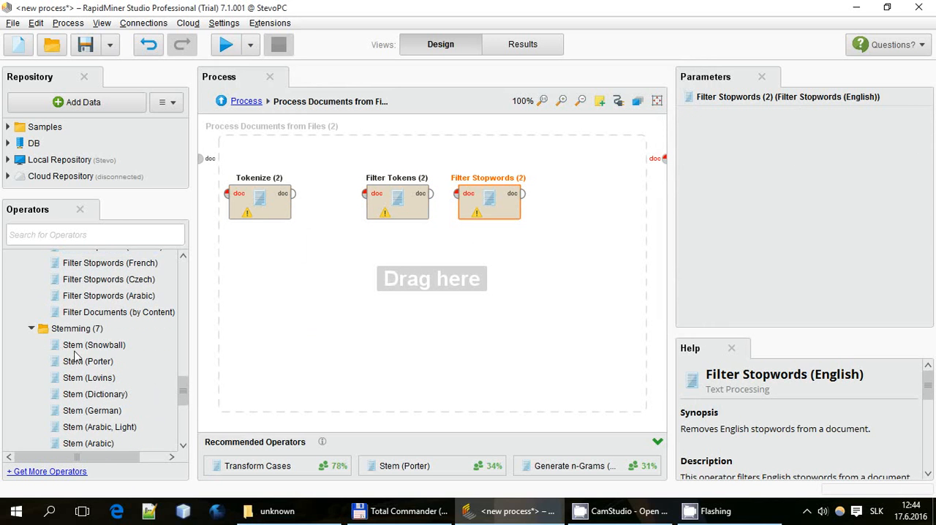
left_click_drag(85, 363, 307, 303)
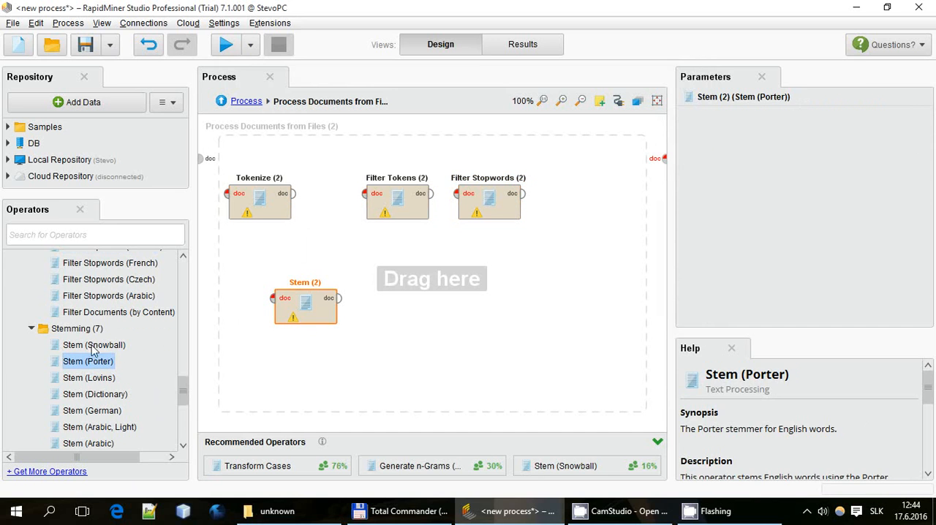
scroll(82, 369, "down", 4)
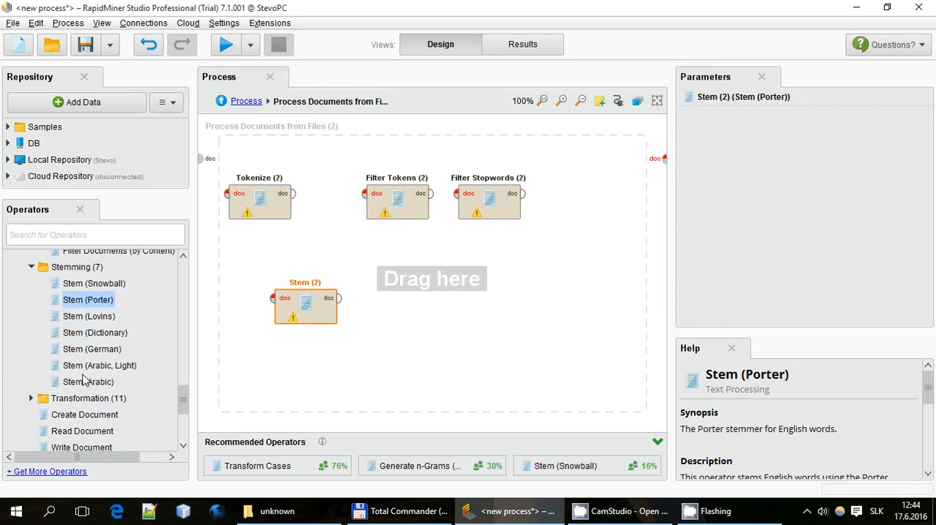
scroll(93, 347, "up", 3)
left_click(83, 235)
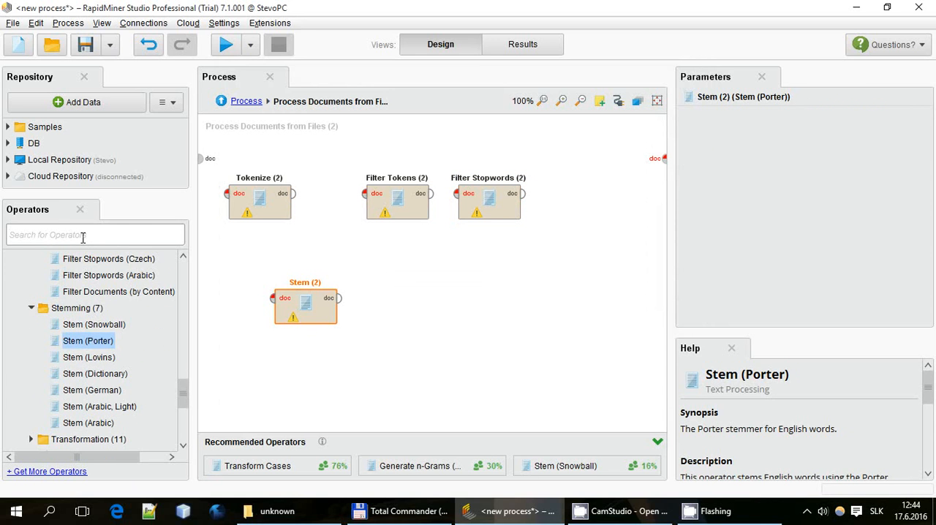
type("n-g")
left_click_drag(99, 324, 403, 305)
Connect the document input through Tokenize, Filter Tokens, Filter Stopwords, Stem and Generate n-Grams to the subprocess document output
left_click(200, 158)
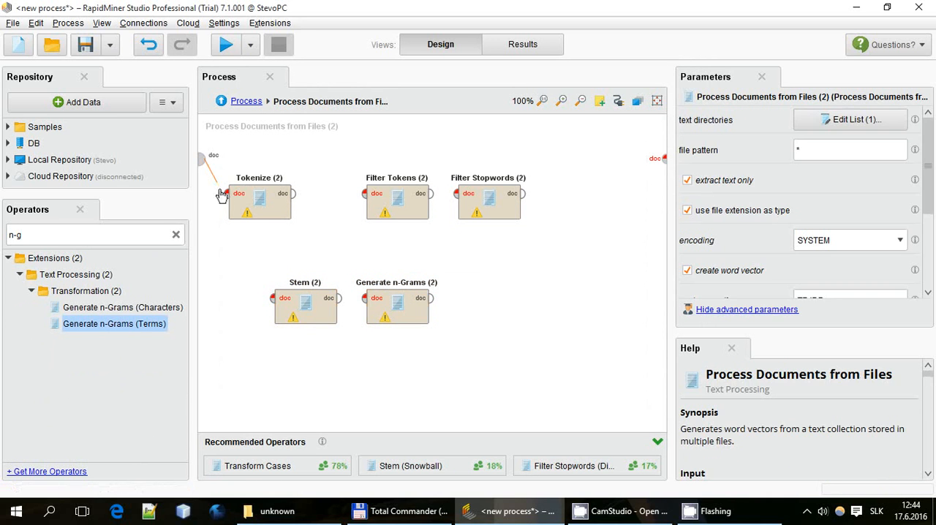
left_click(227, 193)
left_click(293, 193)
left_click(365, 193)
left_click(430, 193)
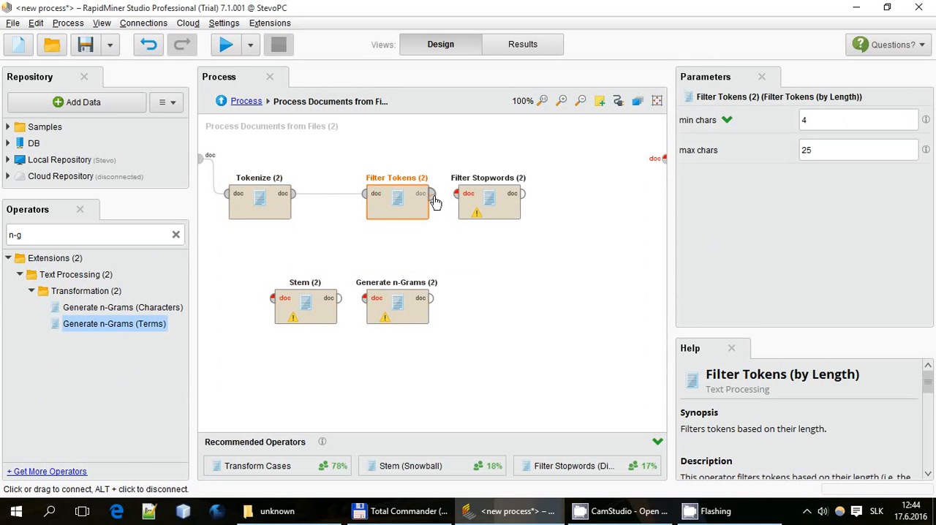
left_click(456, 193)
left_click(523, 193)
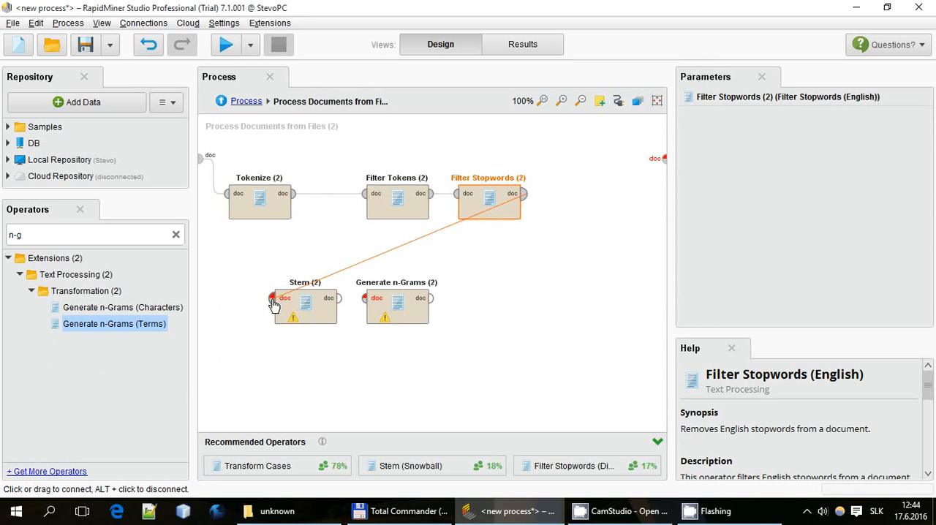
left_click(273, 298)
left_click(338, 297)
left_click(364, 298)
left_click(431, 299)
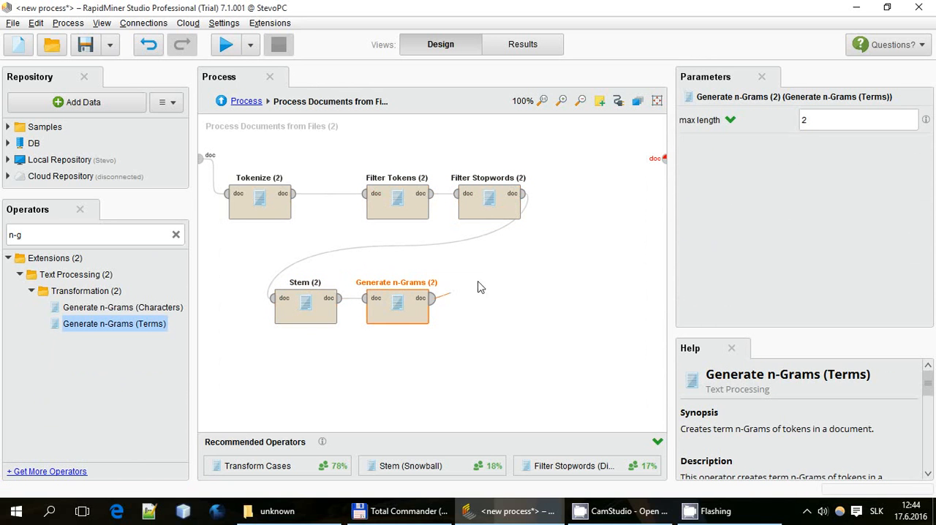
left_click(664, 159)
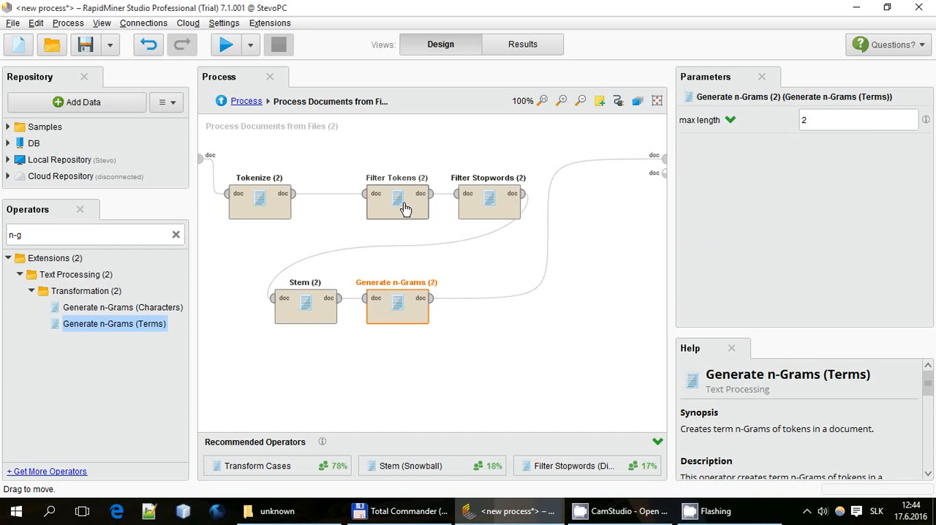
Set Filter Tokens' min chars to 3 and return to the main process
left_click(416, 208)
left_click(853, 127)
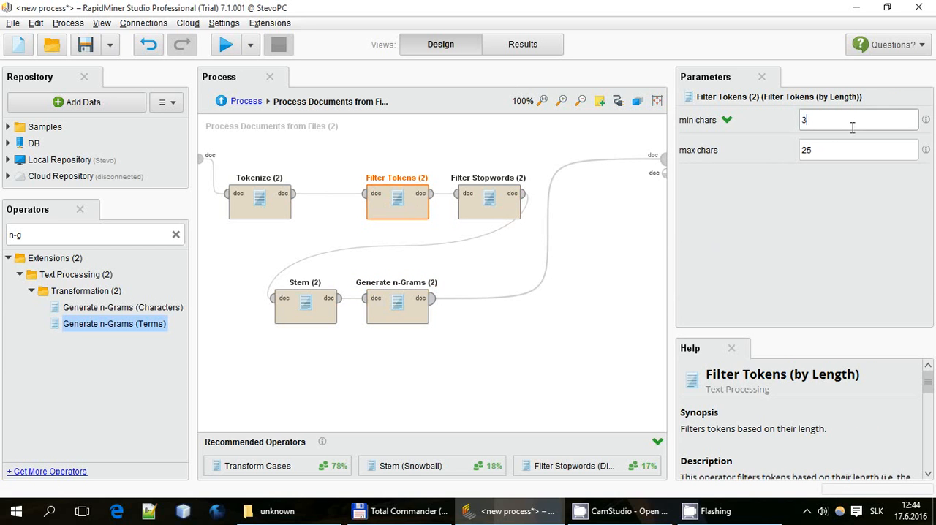
left_click(433, 159)
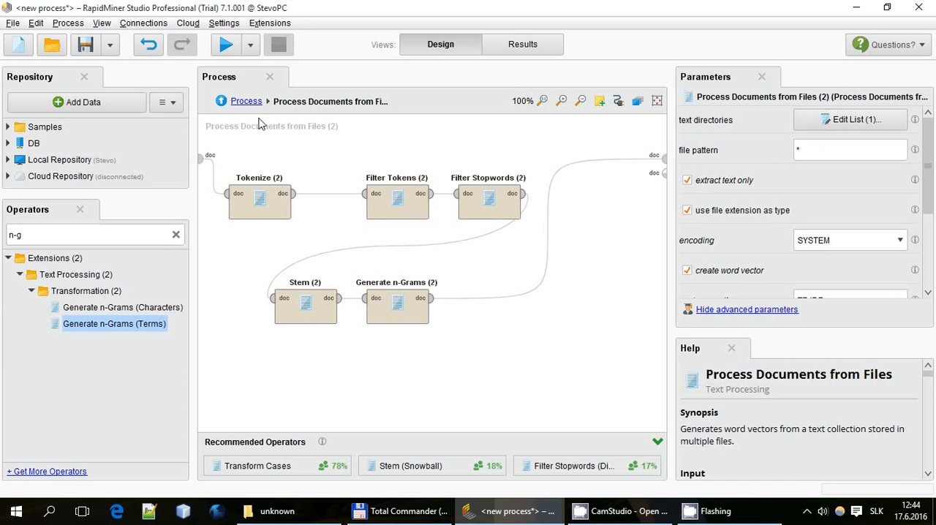
left_click(221, 104)
Set the second Process Documents from Files operator to percentual pruning, below 30.0 percent and above 100 percent
left_click(329, 310)
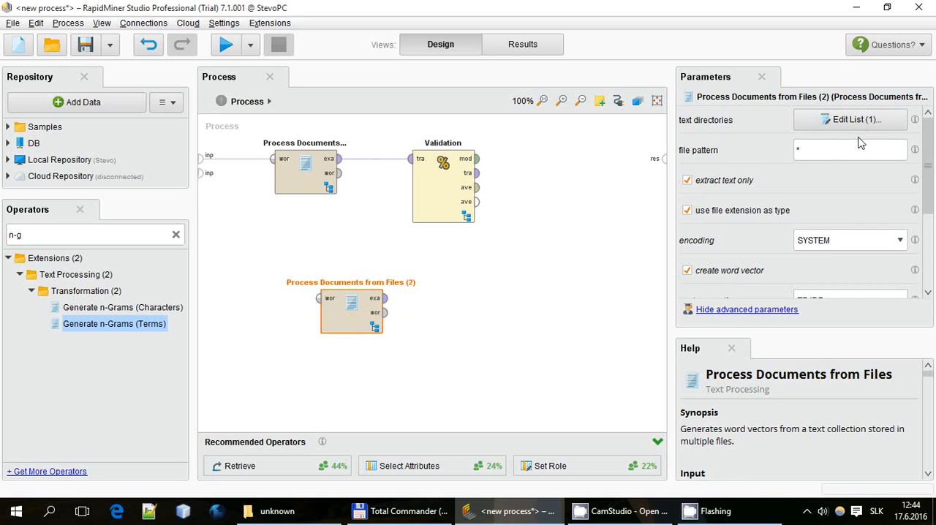
scroll(829, 246, "down", 5)
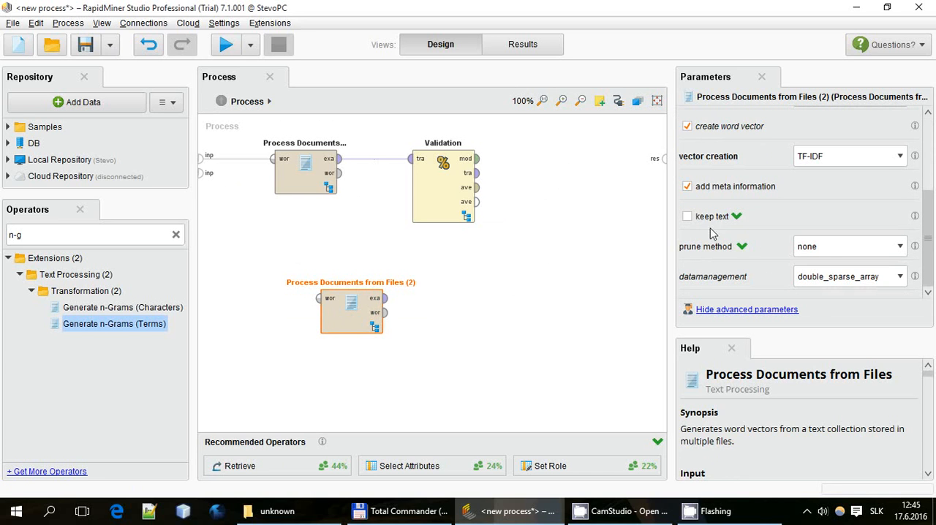
left_click(829, 247)
left_click(815, 274)
left_click(853, 278)
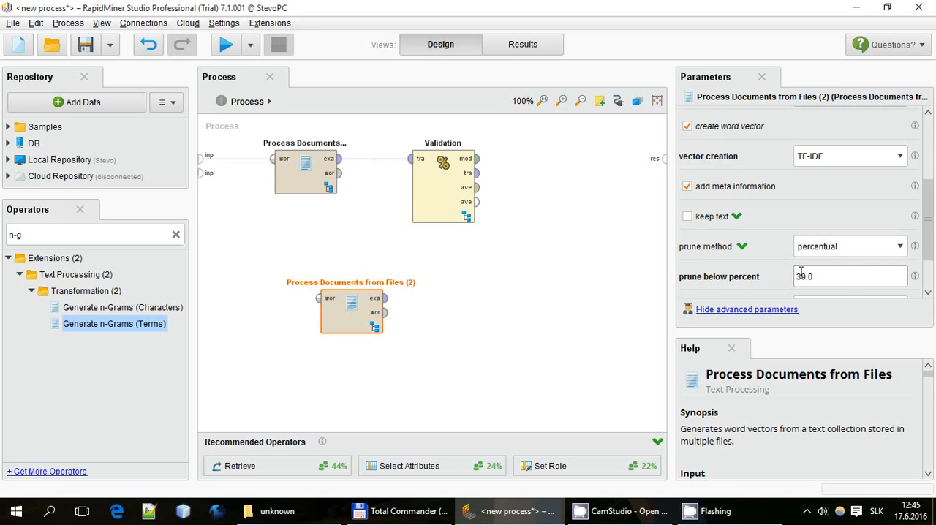
scroll(811, 270, "down", 2)
left_click(872, 251)
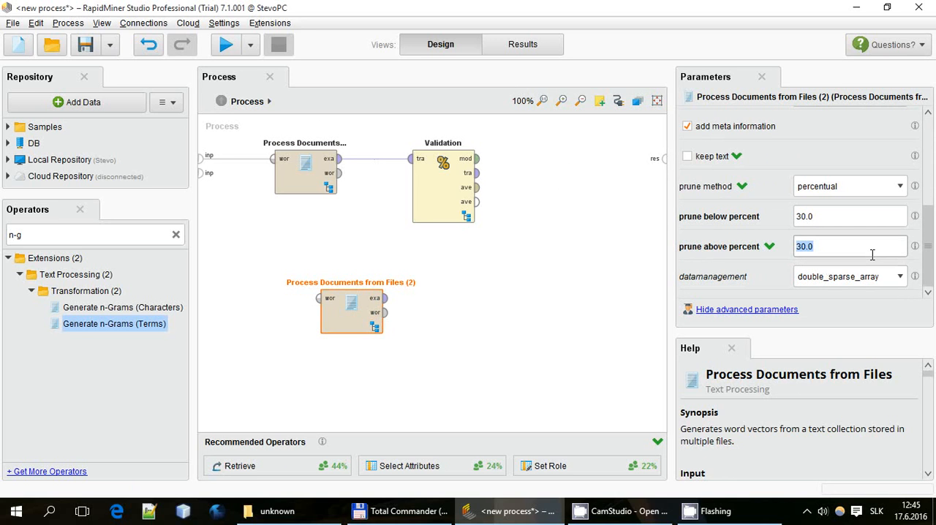
type("100")
left_click(511, 275)
Connect the first Process Documents from Files operator's word list output to the second one's word list input
left_click(329, 303)
left_click_drag(322, 300, 407, 248)
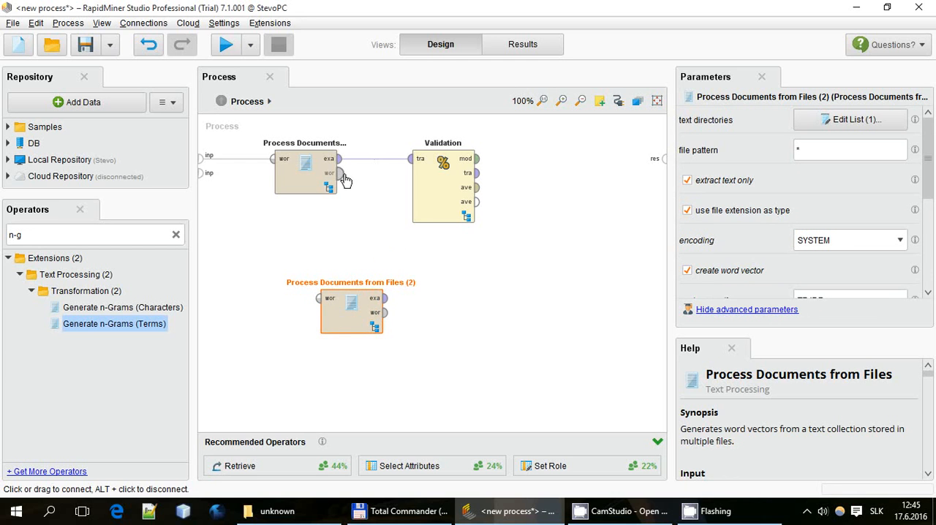
left_click_drag(344, 181, 322, 302)
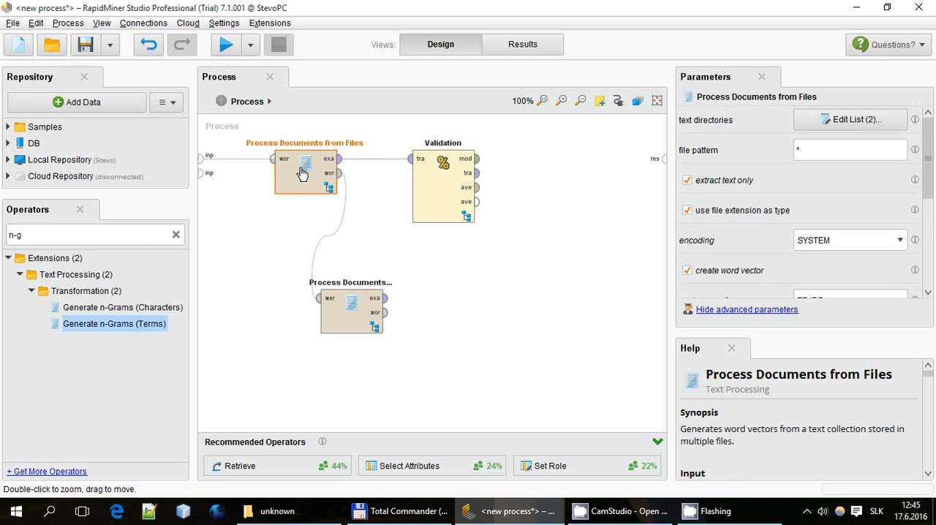
left_click(372, 325)
left_click(249, 344)
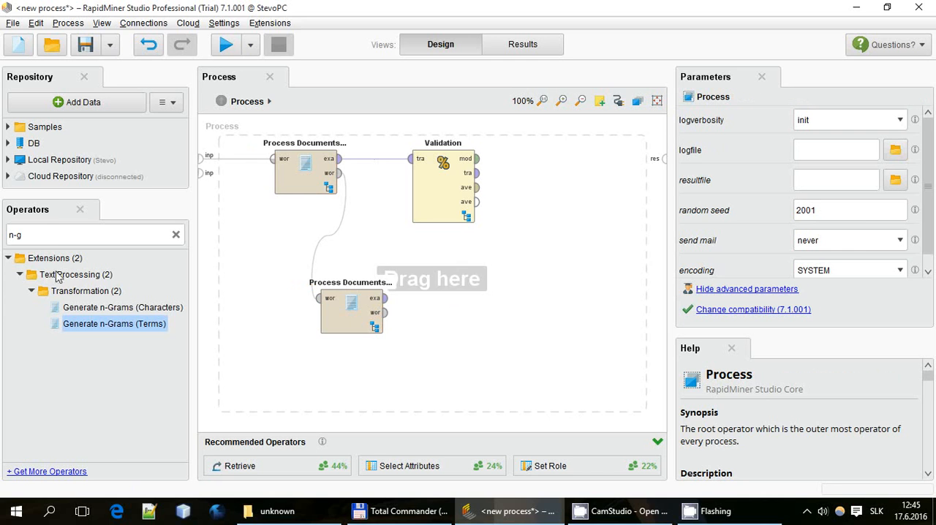
Add Apply Model to the right of the second Process Documents from Files operator and select the Validation operator
left_click(56, 235)
type("app")
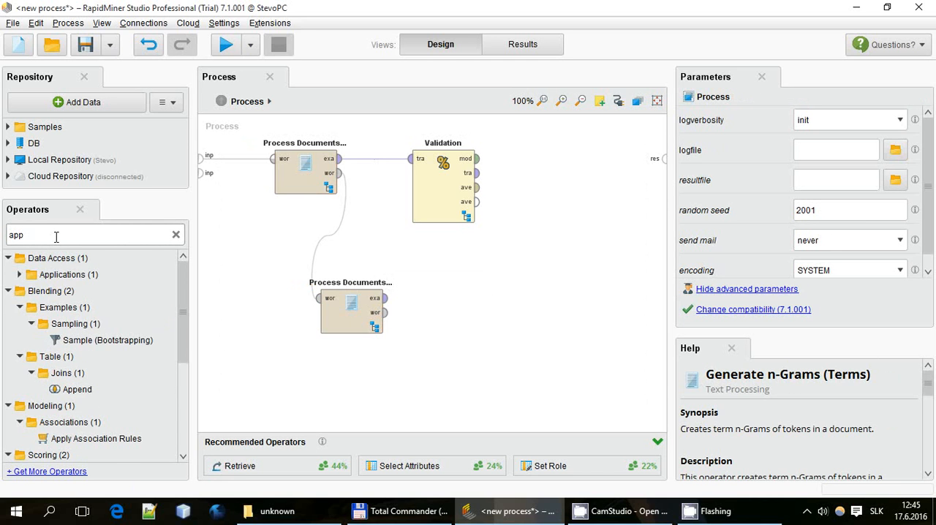
scroll(83, 313, "down", 4)
left_click_drag(72, 323, 516, 309)
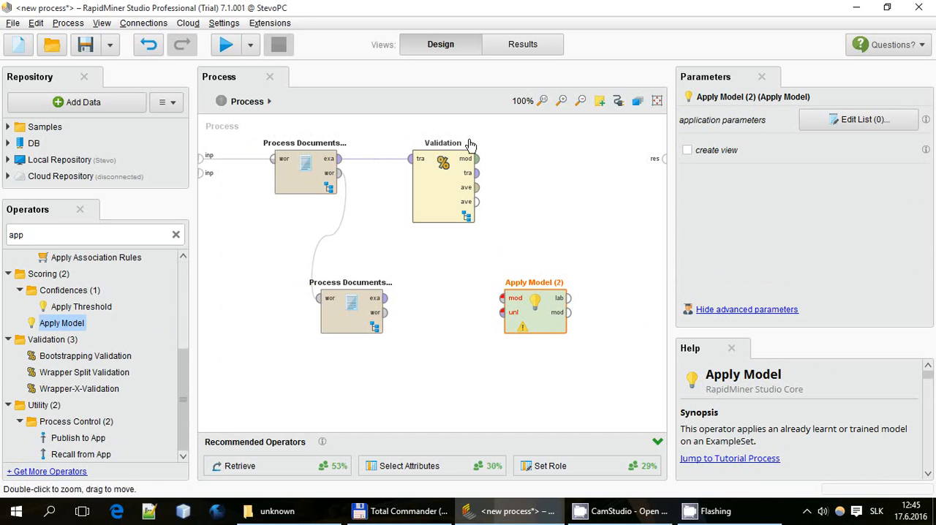
left_click(457, 189)
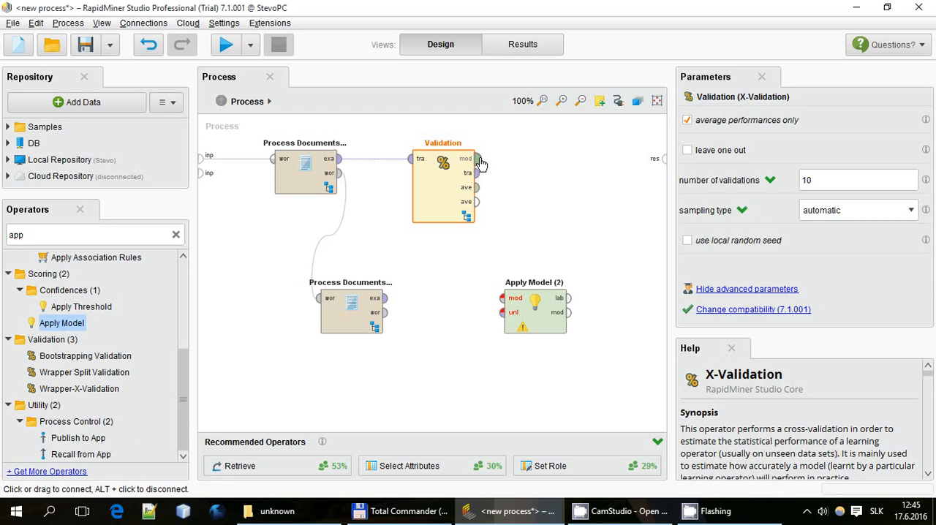
Connect Validation's model output to Apply Model's model input, and the second Process Documents from Files operator's example set to its unlabelled data input
mouse_move(479, 160)
left_mouse_down()
mouse_move(512, 175)
mouse_move(503, 305)
left_mouse_up()
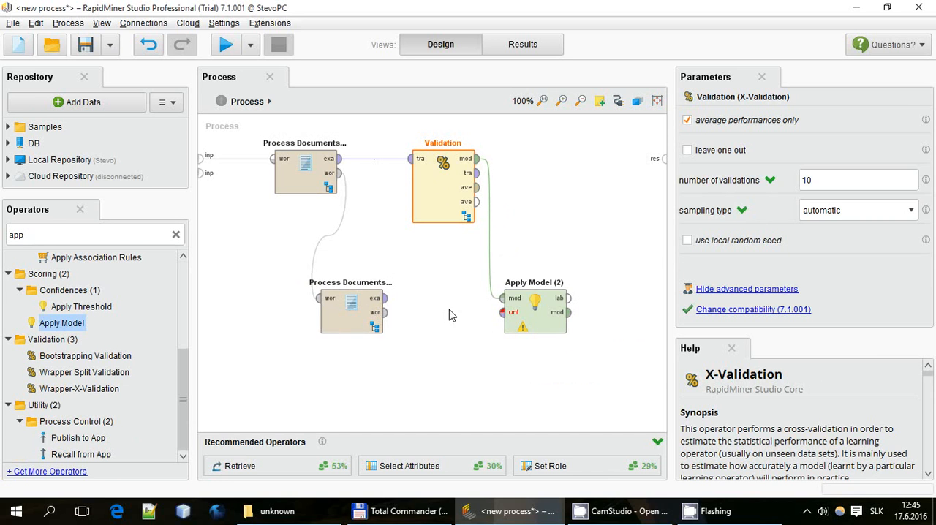
left_click_drag(386, 299, 503, 320)
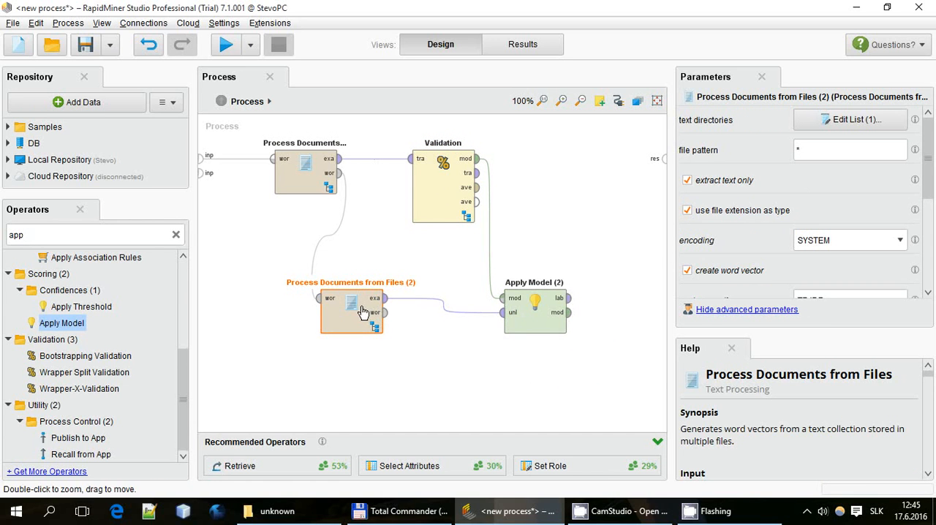
left_click(278, 511)
left_click_drag(206, 319, 493, 470)
left_click(508, 512)
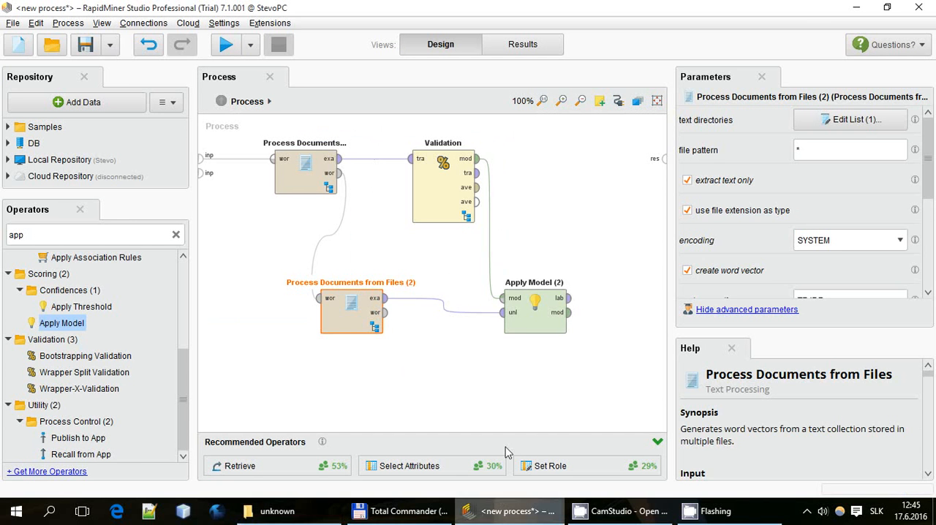
left_click(524, 322)
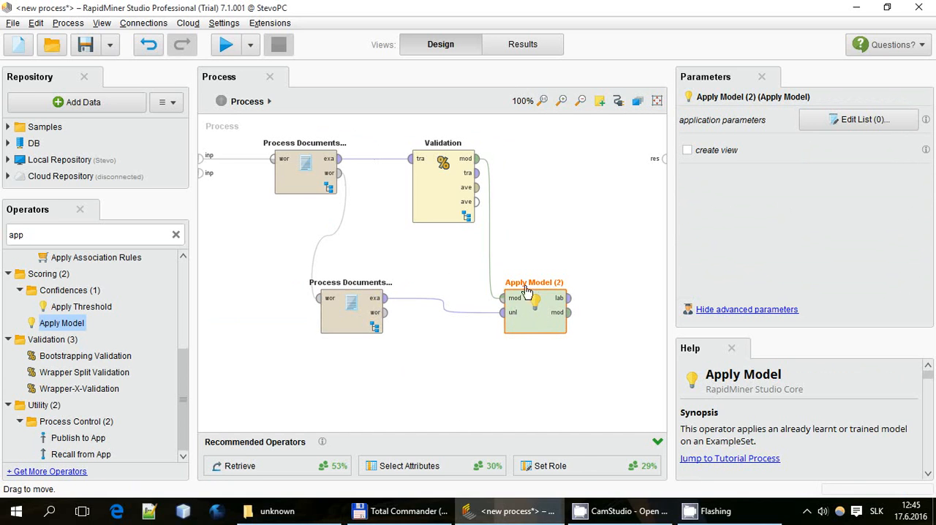
Connect Apply Model's labelled data output to the first process result port and Validation's first averaged performance output to the second
mouse_move(572, 299)
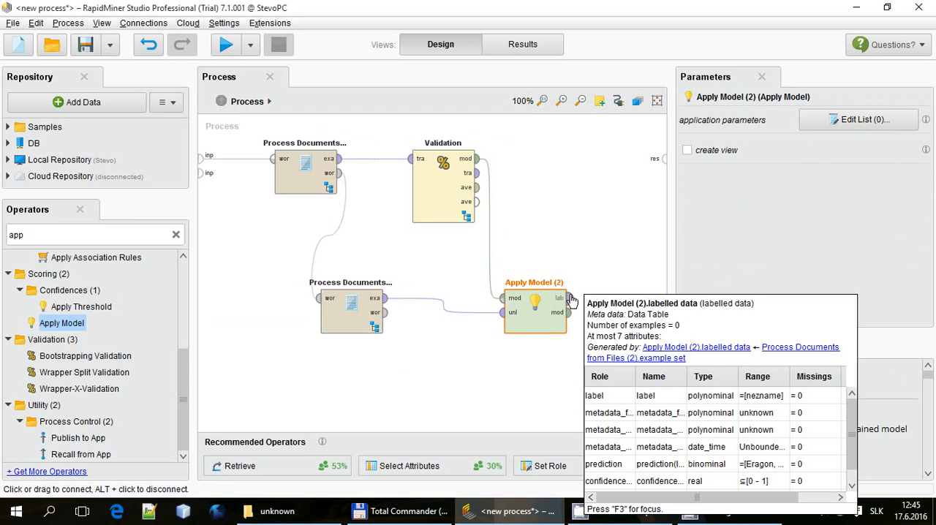
left_click_drag(572, 300, 476, 192)
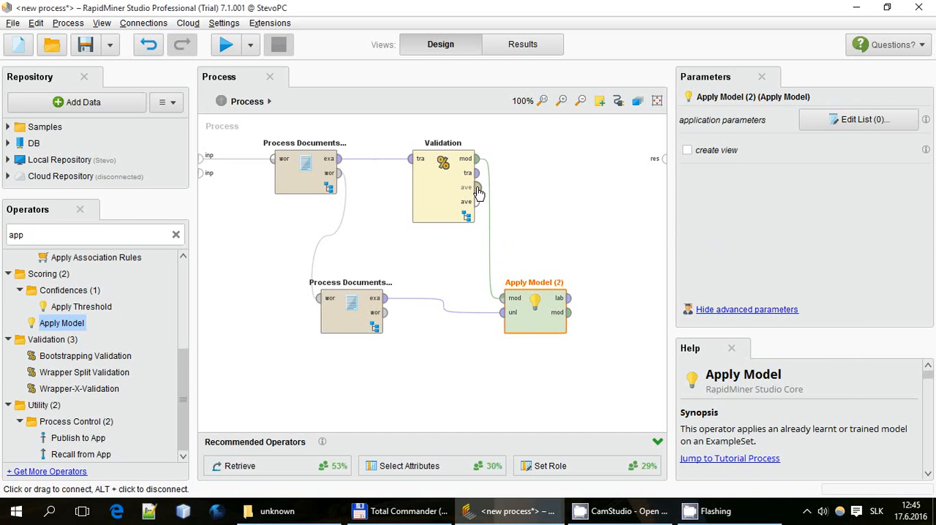
left_click(459, 268)
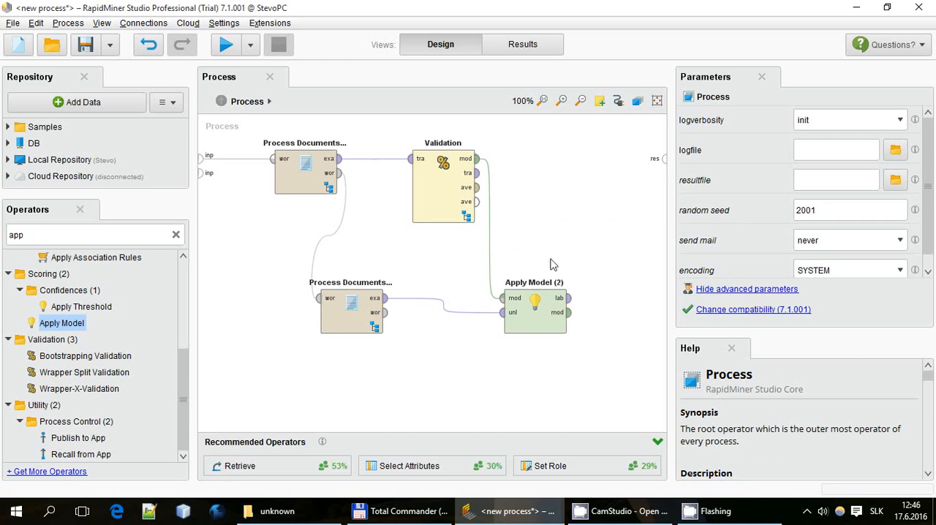
mouse_move(574, 302)
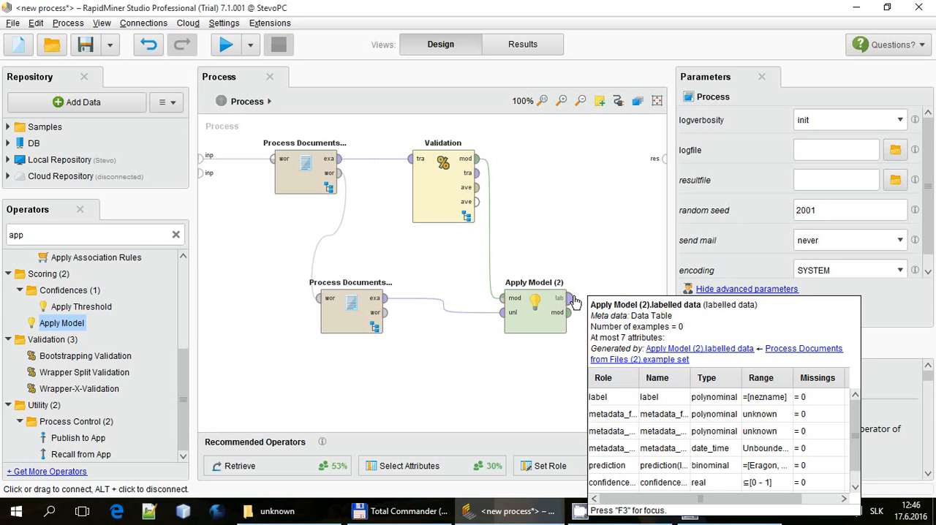
left_click_drag(574, 301, 662, 156)
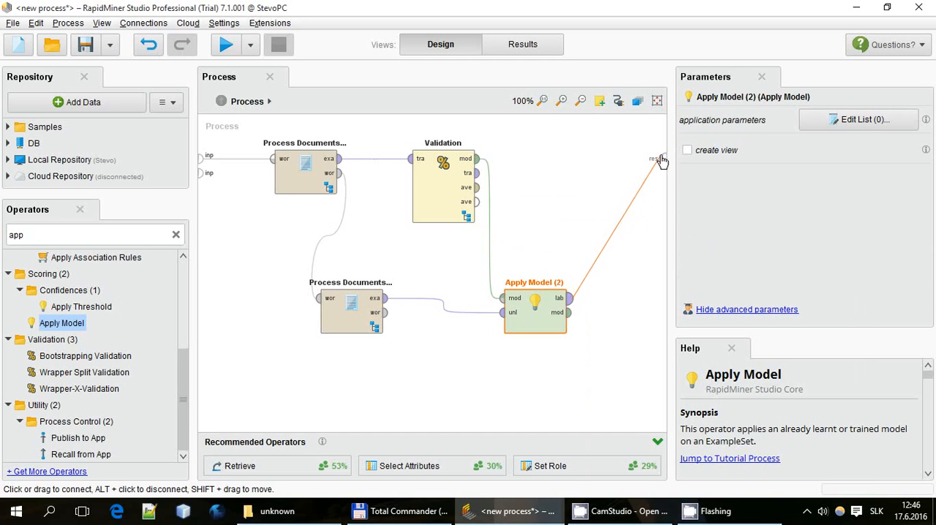
left_click_drag(476, 187, 654, 172)
left_click(574, 224)
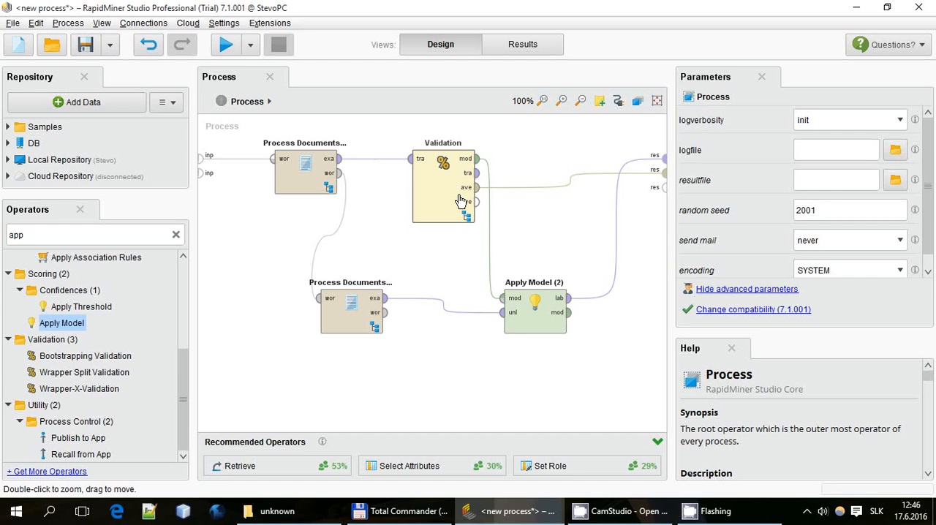
Set a breakpoint after the first Process Documents from Files operator and another after Validation, and run the process
left_click(533, 327)
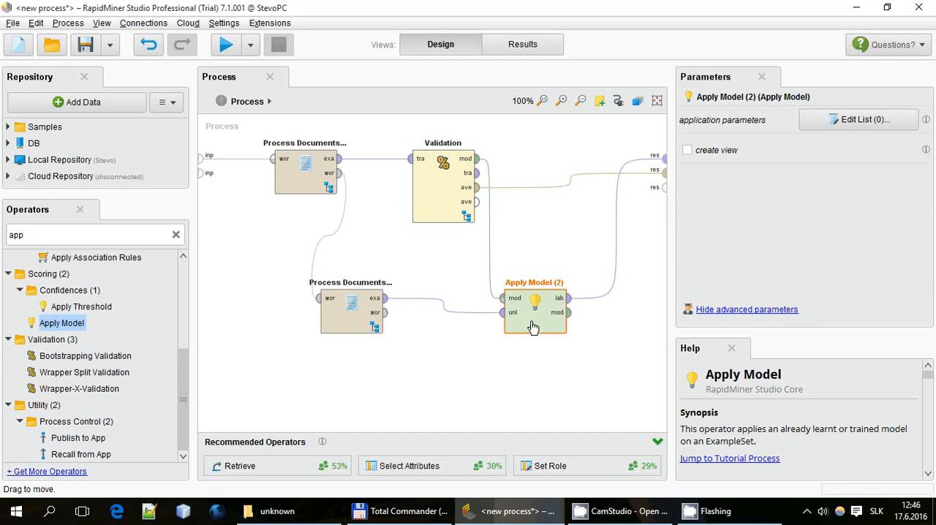
left_click(300, 174)
right_click(300, 174)
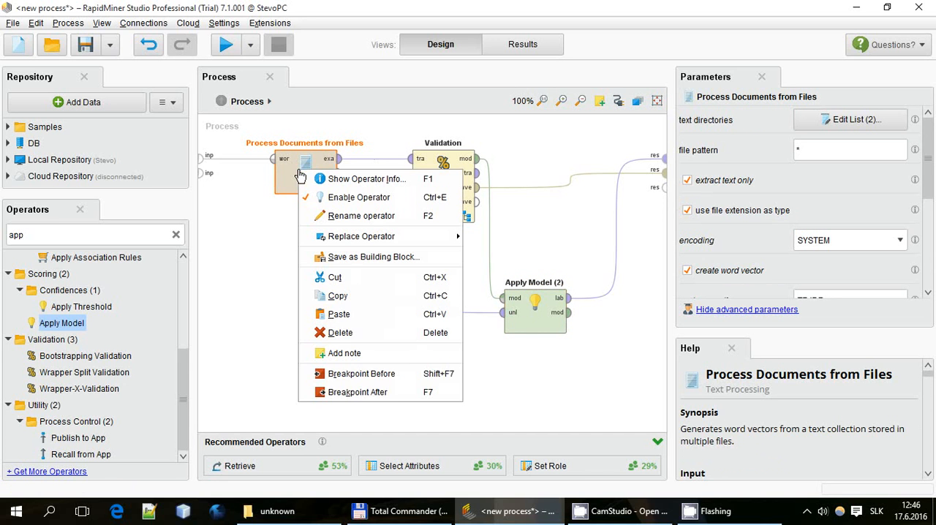
left_click(395, 392)
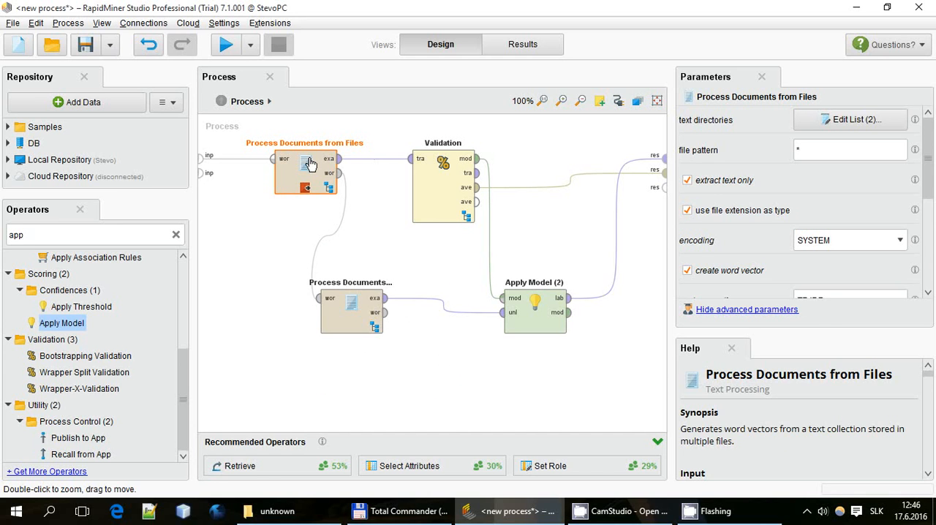
left_click(424, 188)
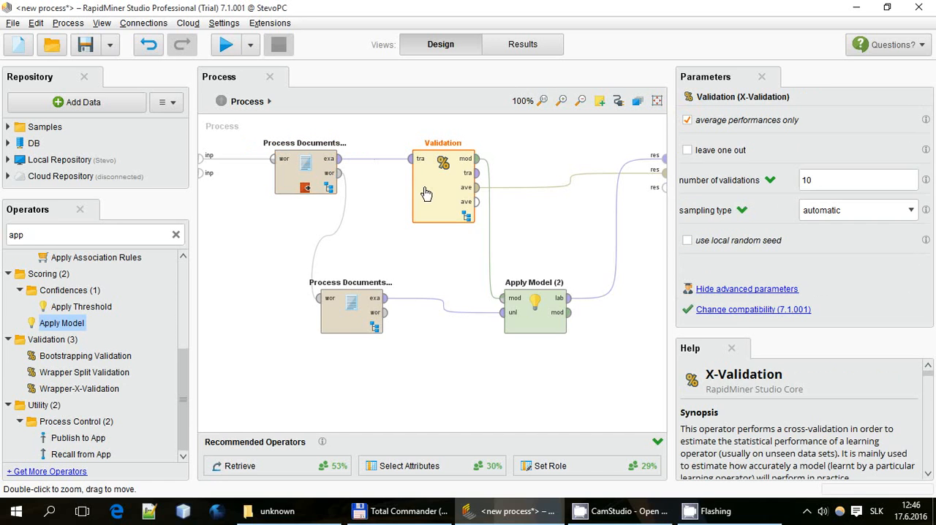
right_click(424, 188)
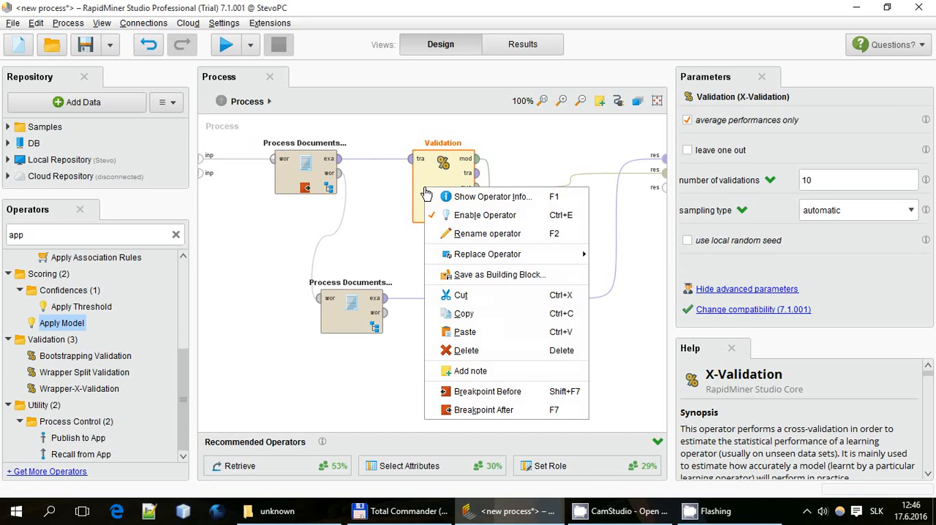
left_click(487, 414)
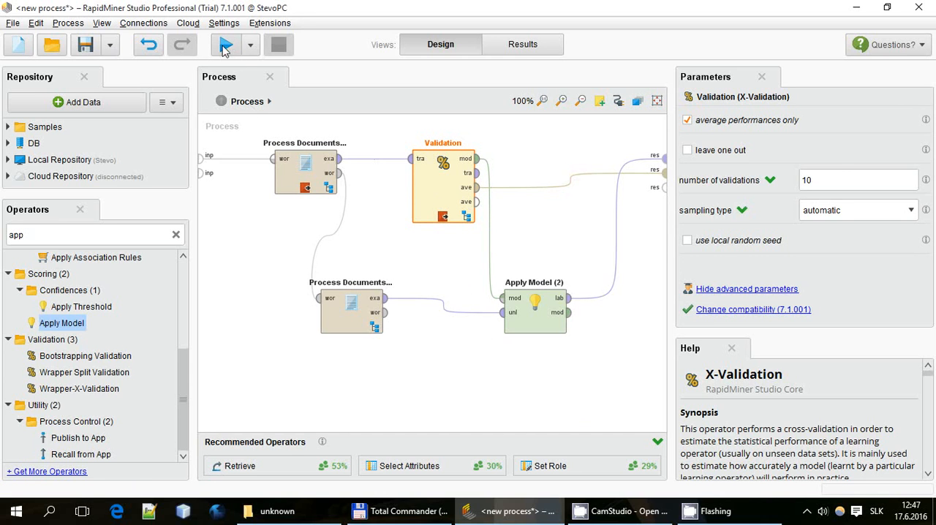
left_click(434, 261)
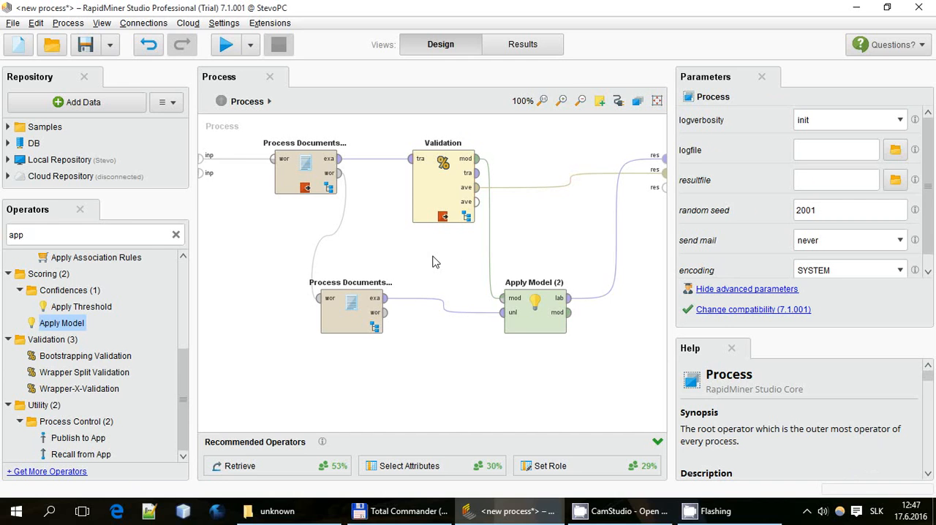
left_click(224, 54)
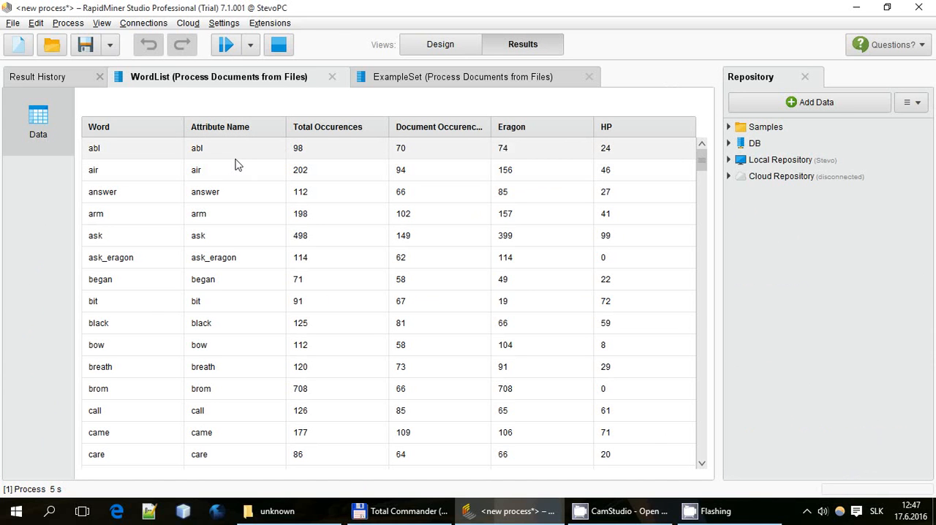
Examine the word list's words, total occurrences, document occurrences and the counts for the Eragon and HP classes
scroll(236, 168, "down", 8)
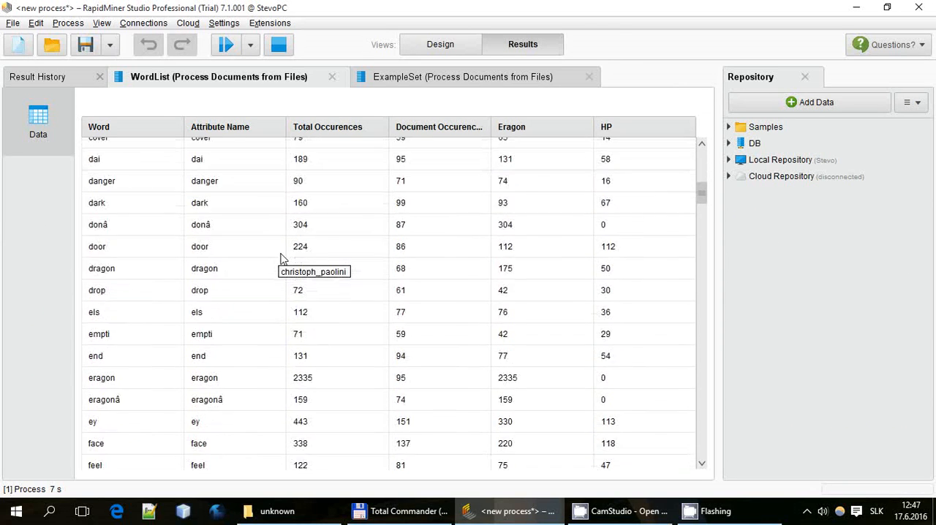
scroll(280, 257, "down", 10)
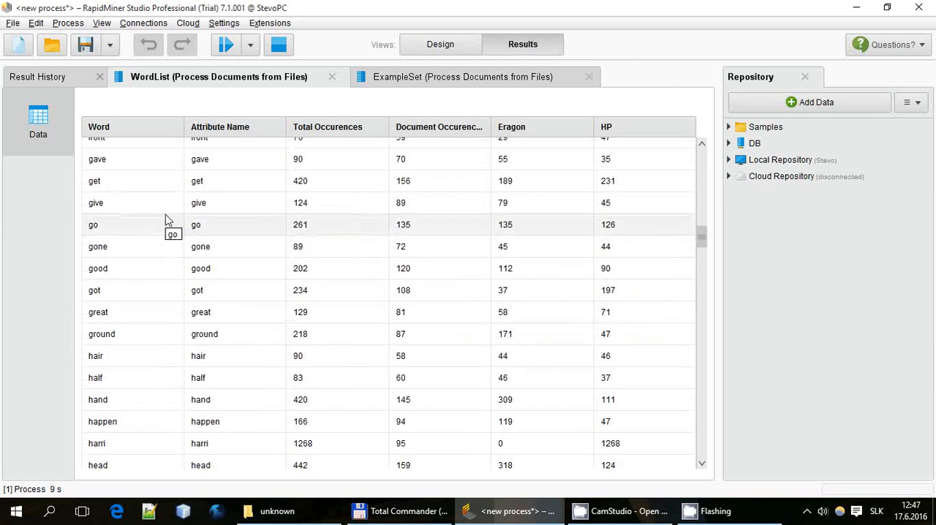
scroll(165, 220, "down", 5)
left_click_drag(139, 165, 643, 453)
scroll(307, 300, "down", 2)
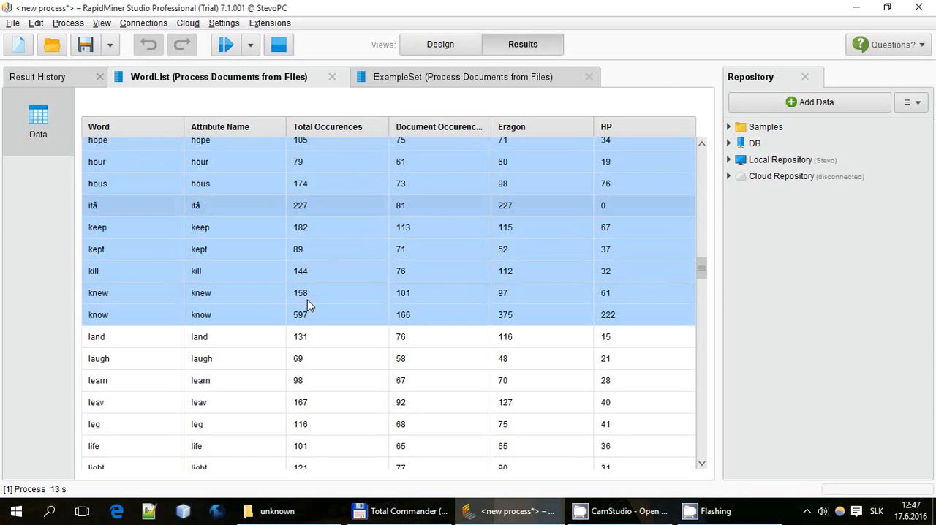
scroll(307, 300, "down", 2)
left_click(168, 322)
left_click(259, 246)
scroll(263, 261, "down", 2)
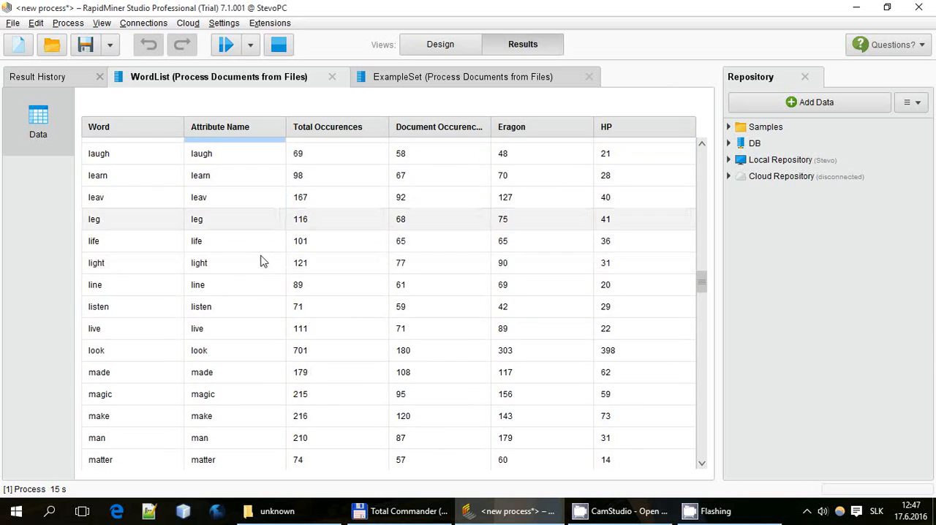
scroll(263, 262, "down", 6)
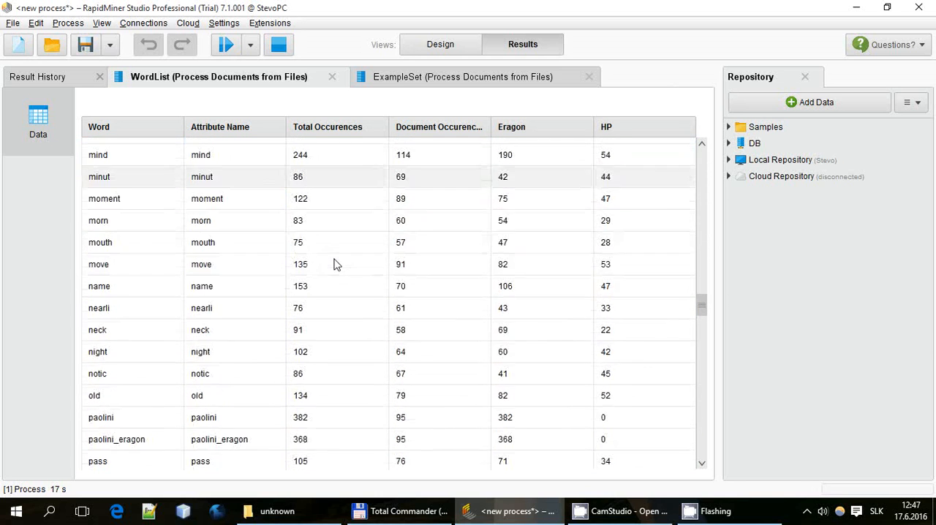
left_click_drag(334, 141, 335, 470)
scroll(359, 204, "down", 3)
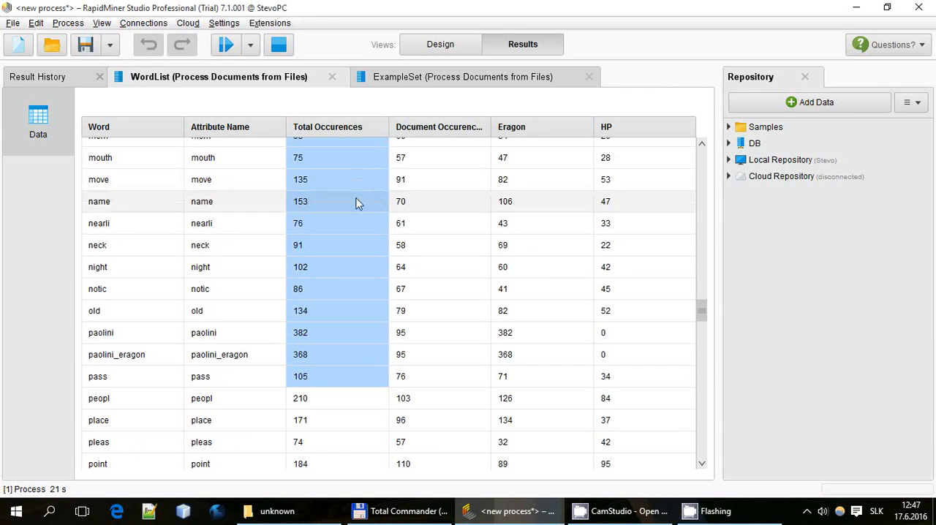
left_click_drag(440, 156, 455, 434)
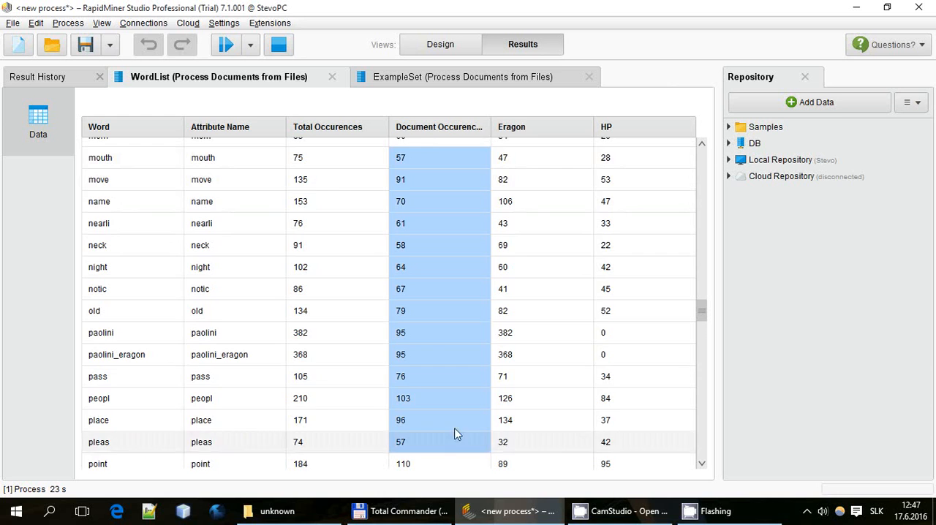
scroll(458, 314, "down", 3)
left_click_drag(548, 166, 556, 340)
left_click_drag(644, 208, 651, 406)
scroll(654, 407, "down", 7)
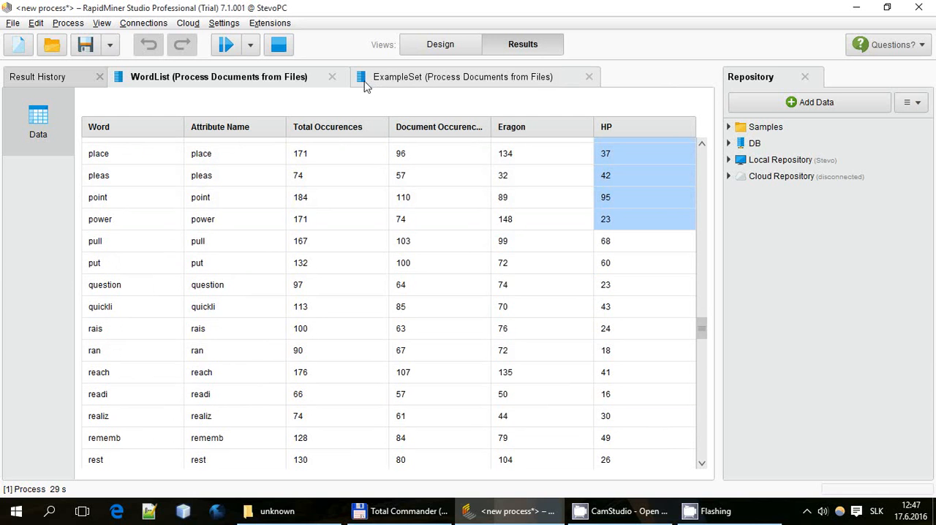
Examine the ExampleSet from Process Documents from Files, including its labels, file metadata and per-document word weights
left_click(446, 79)
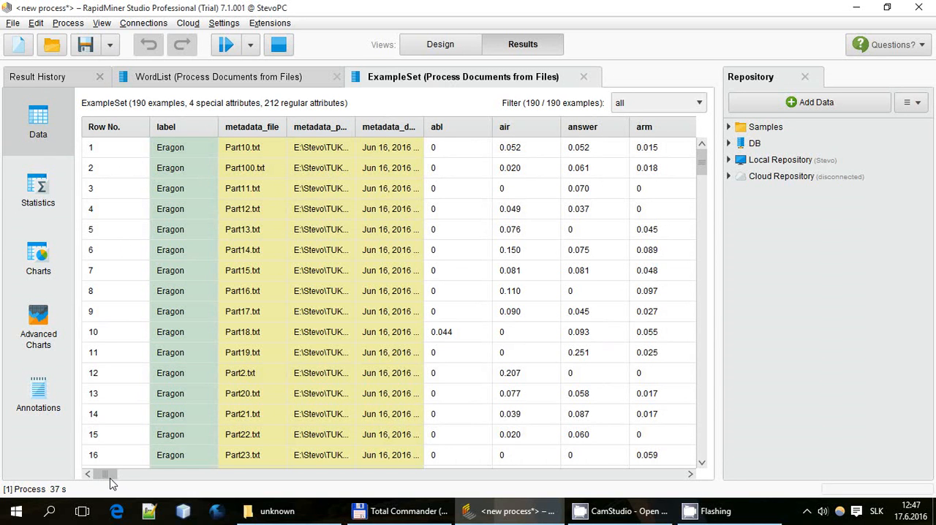
left_click_drag(109, 479, 132, 480)
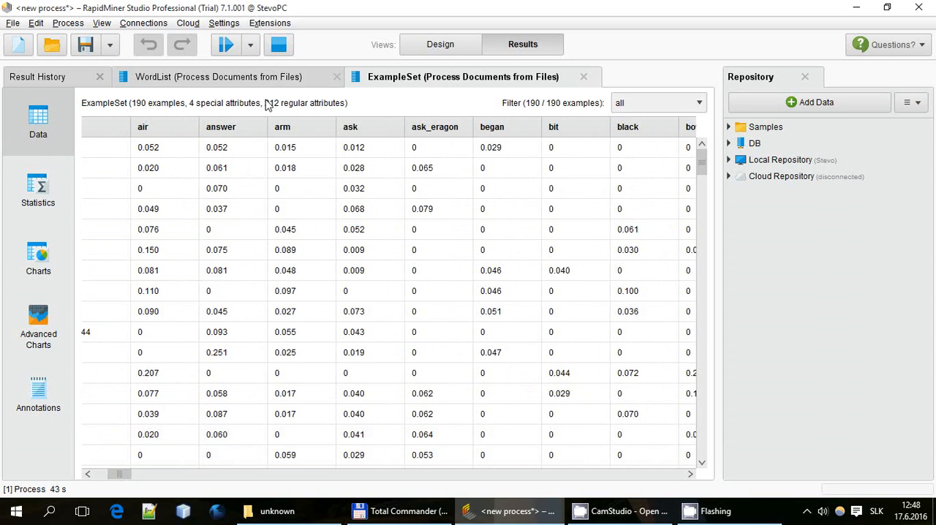
left_click_drag(127, 480, 142, 478)
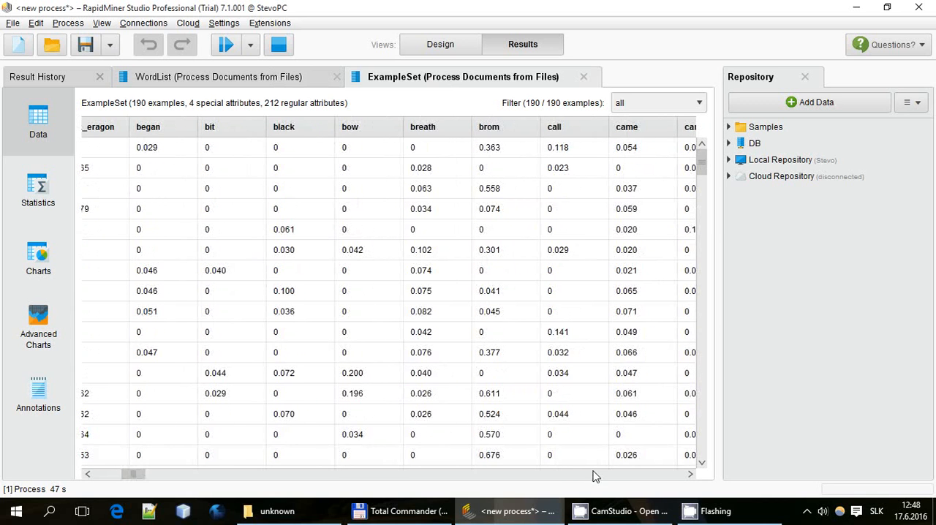
left_click(604, 477)
left_click_drag(604, 476, 604, 477)
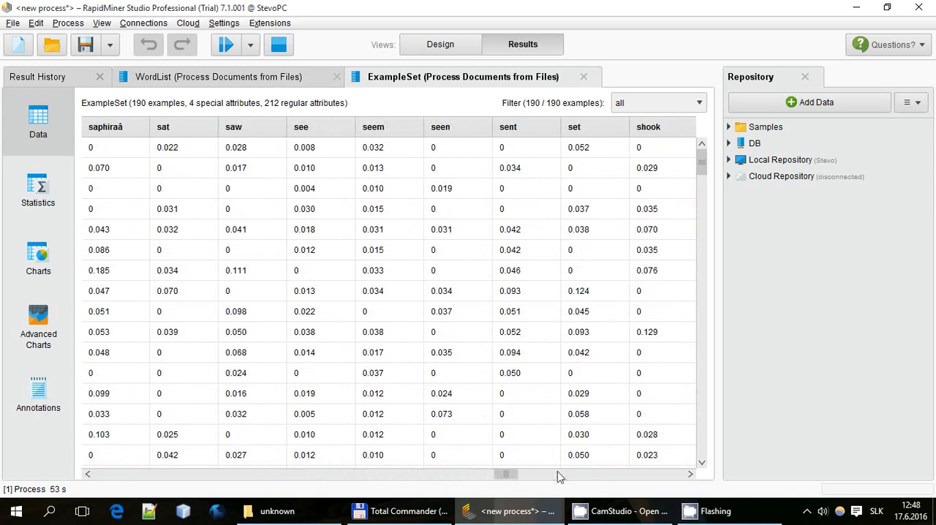
left_click_drag(509, 476, 103, 474)
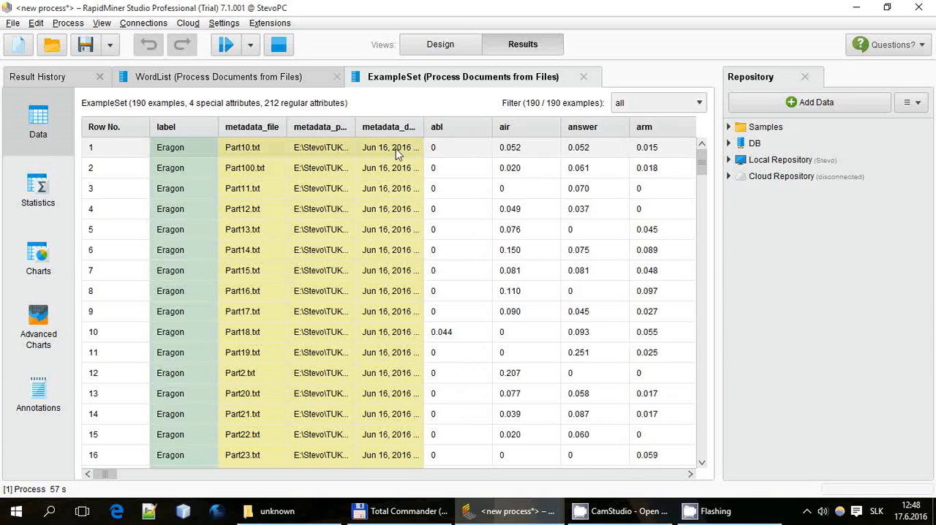
left_click(117, 148)
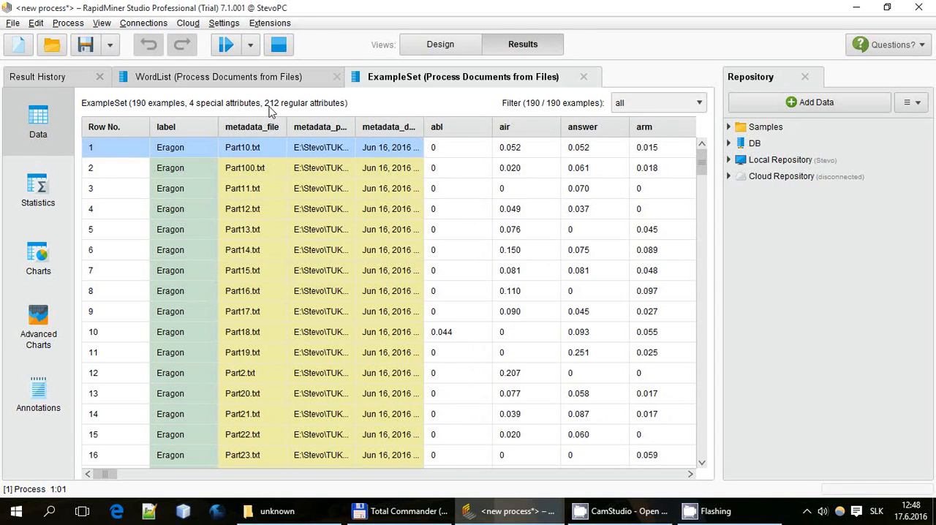
scroll(662, 153, "right", 4)
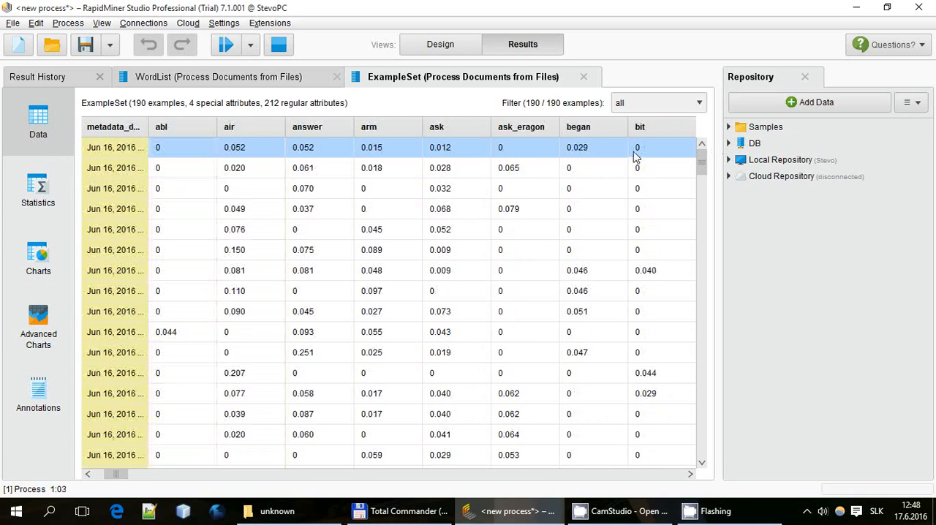
left_click_drag(117, 475, 95, 476)
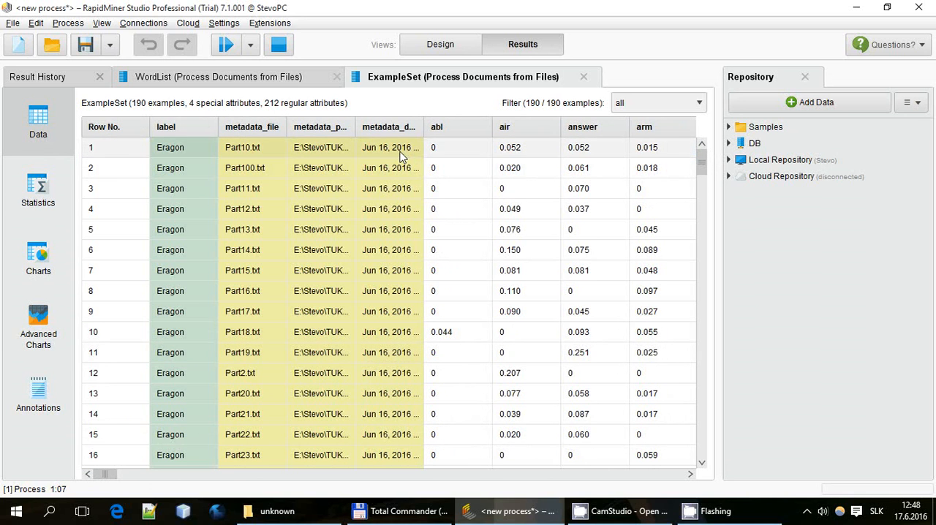
left_click_drag(111, 151, 381, 159)
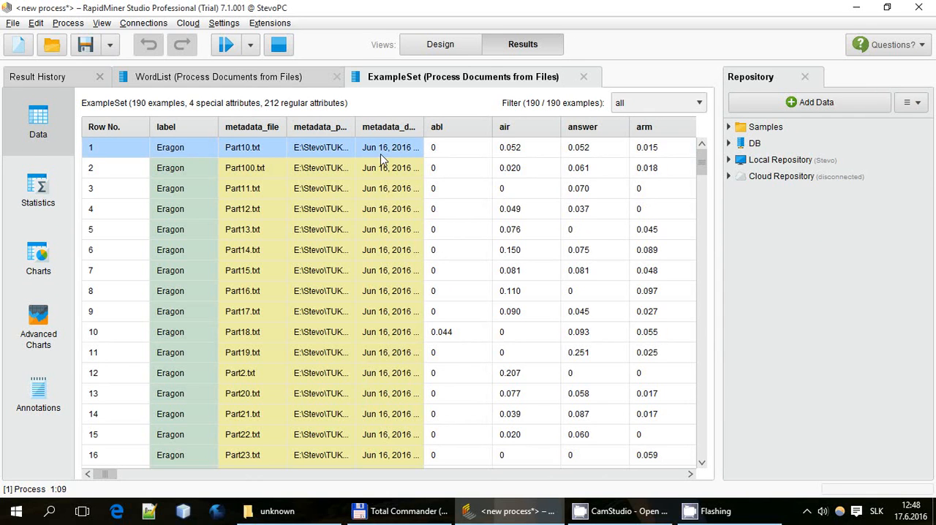
Resume the paused process to the breakpoint after Validation and examine the accuracy and confusion matrix in the performance results
left_click(294, 153)
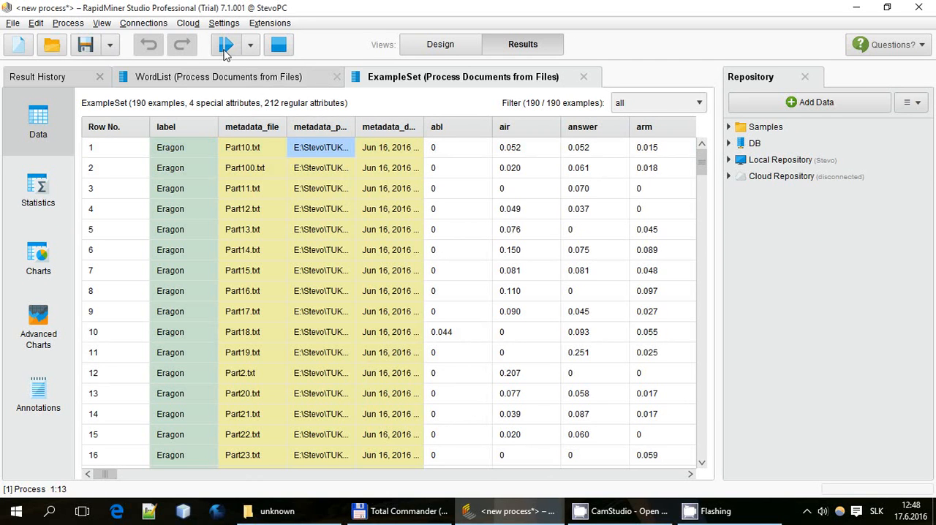
left_click(225, 53)
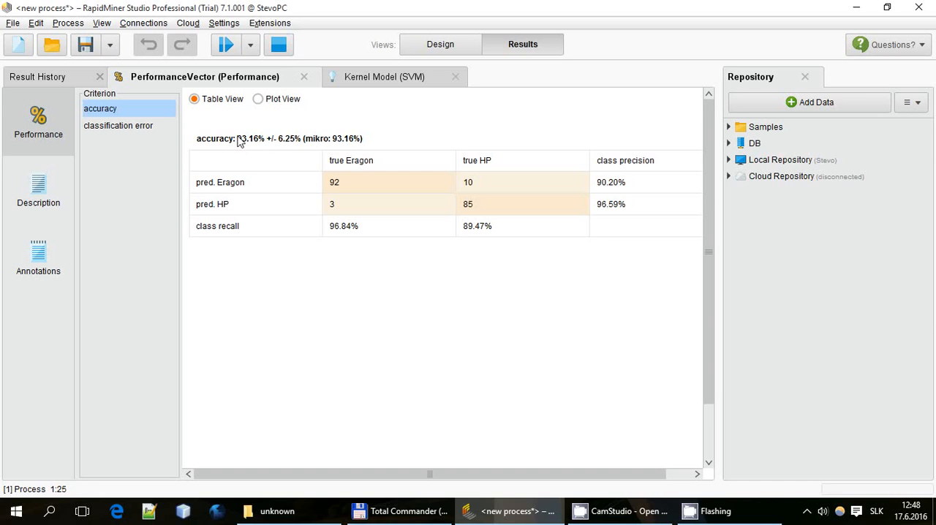
left_click_drag(238, 138, 258, 142)
left_click(270, 153)
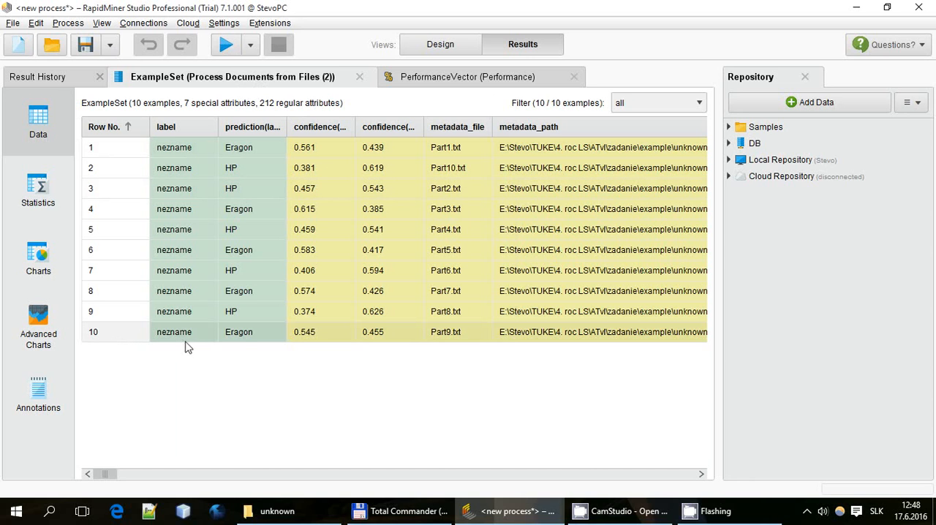
Examine Part1.txt's predicted class and confidences, and the prediction column for all unknown texts
left_click(442, 149)
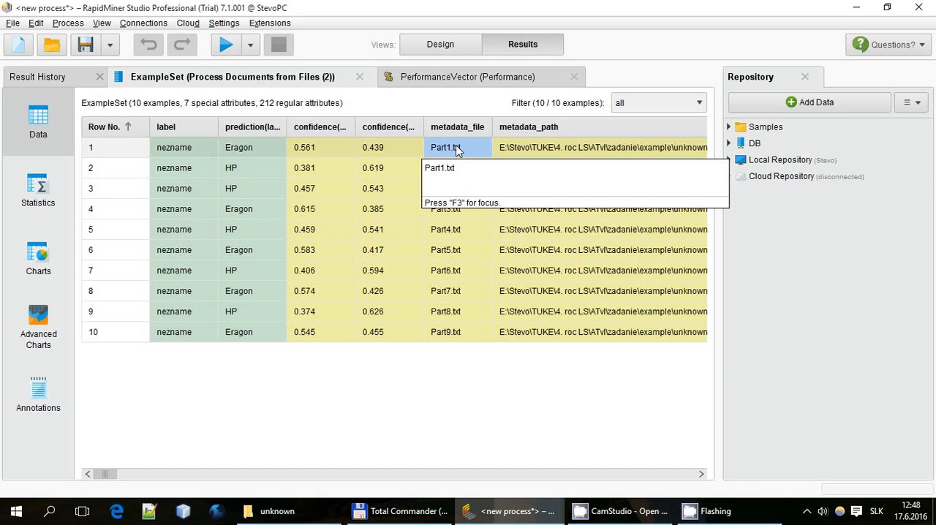
left_click_drag(455, 150, 307, 151)
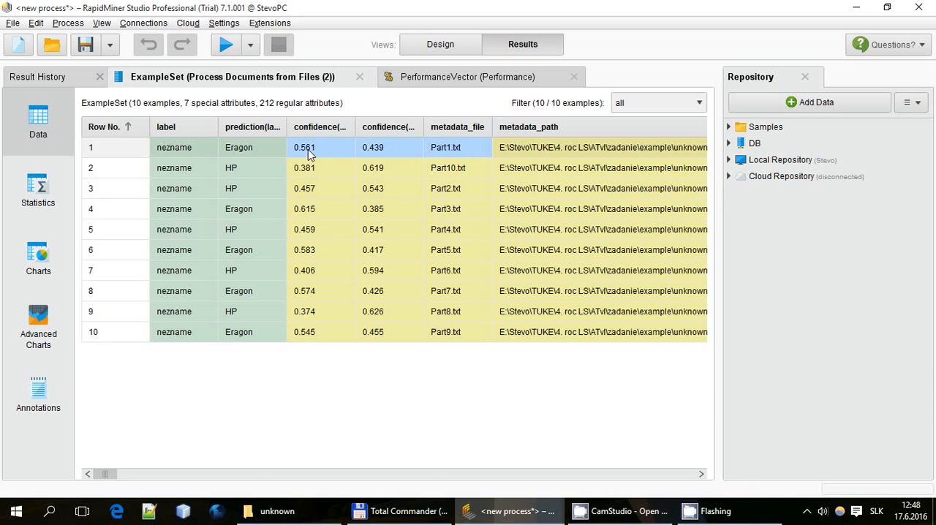
left_click_drag(246, 150, 251, 340)
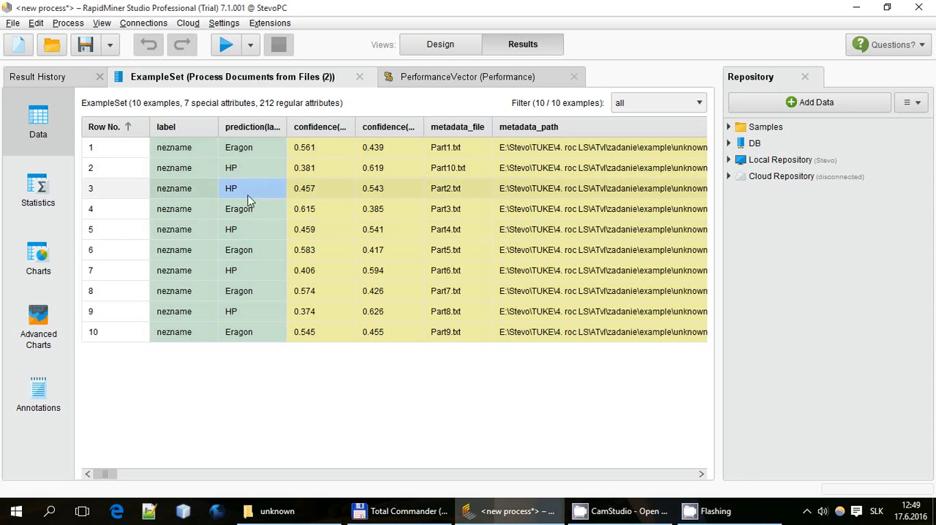
Sort the unknown texts in ascending order of predicted label and review the resulting class groups
left_click(241, 132)
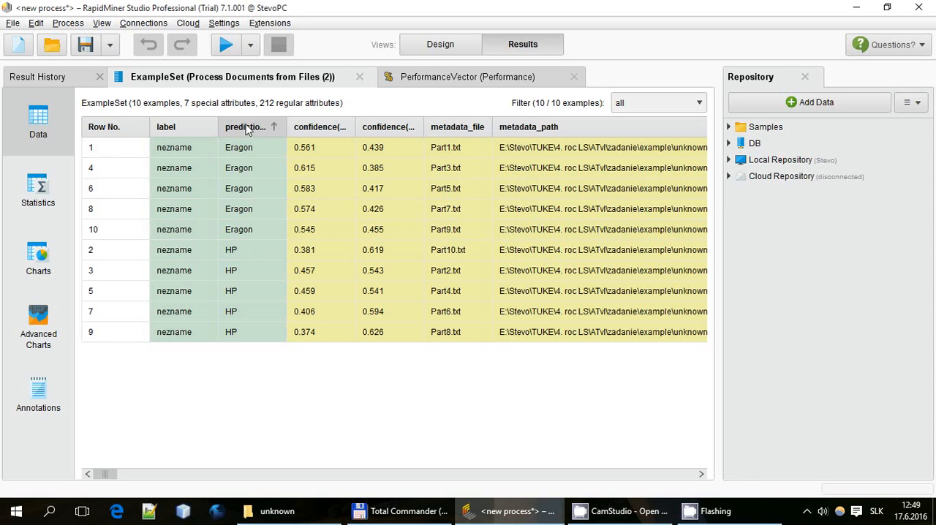
left_click_drag(238, 150, 255, 324)
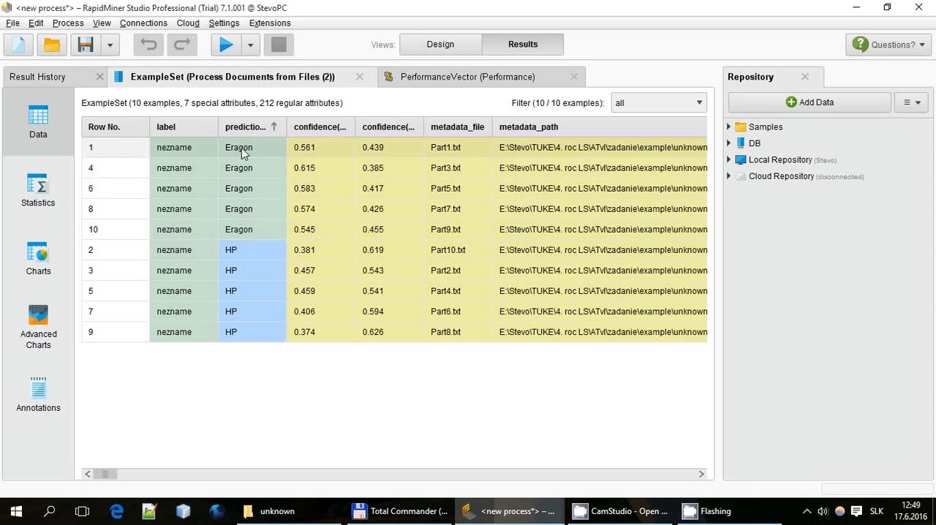
left_click_drag(244, 152, 247, 335)
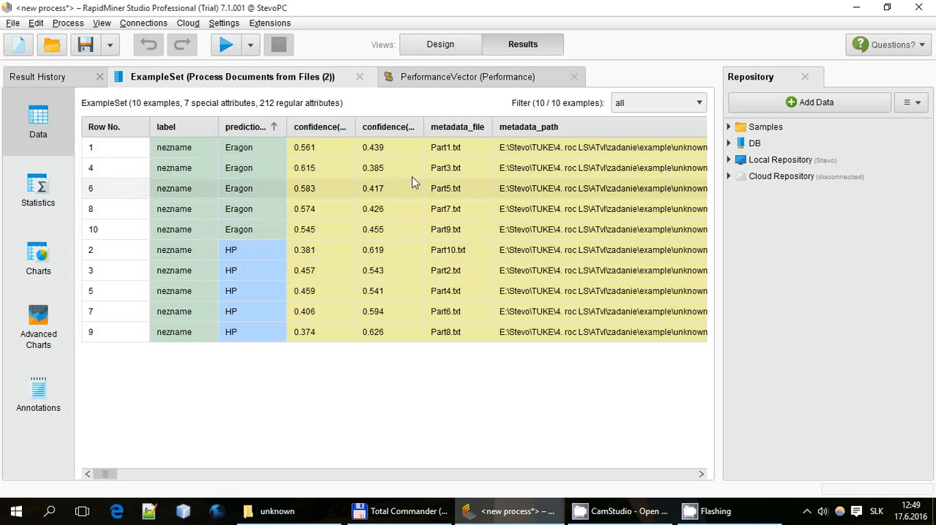
left_click(268, 153)
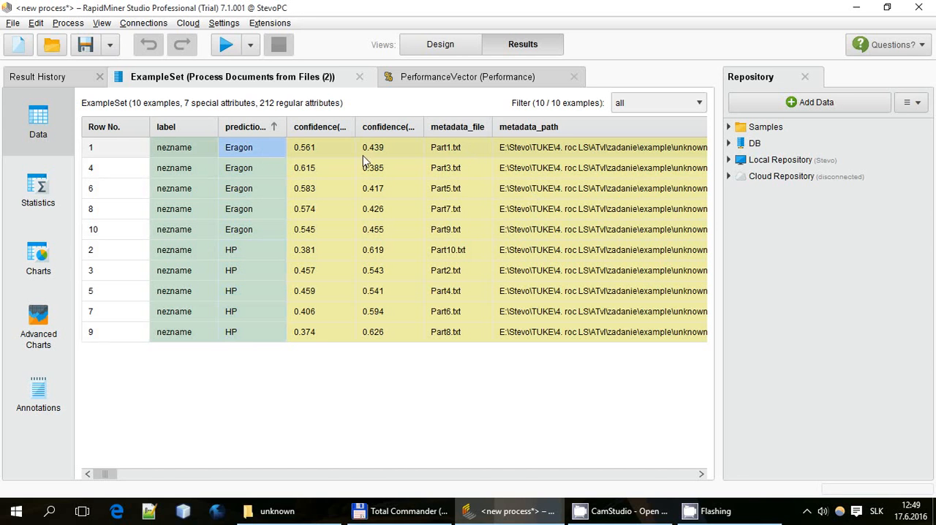
Check the metadata file names of all the texts predicted as Eragon
left_click(456, 150)
left_click(456, 170)
left_click(456, 190)
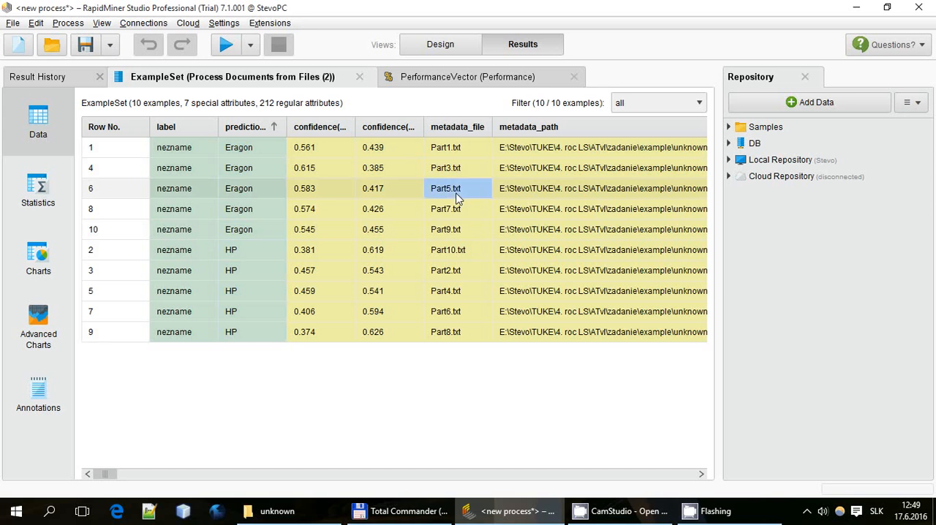
left_click(455, 211)
left_click(456, 233)
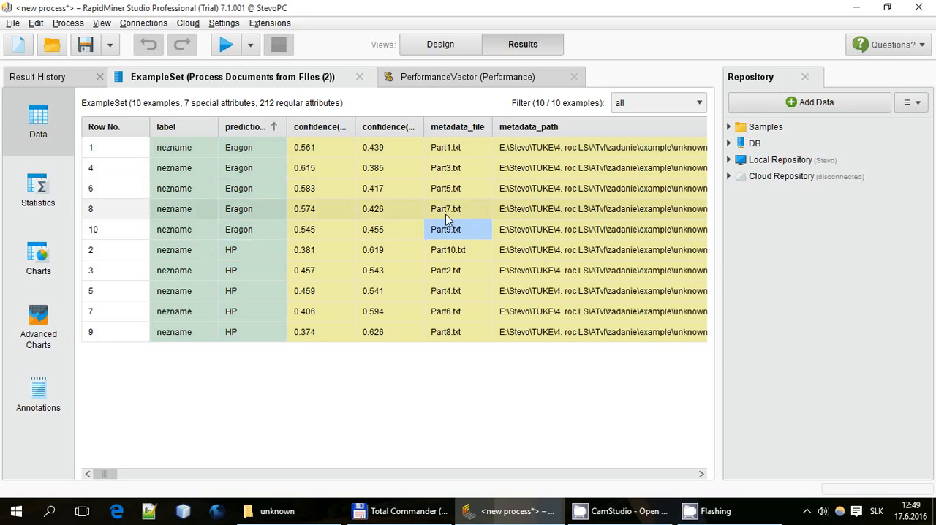
left_click_drag(455, 150, 458, 233)
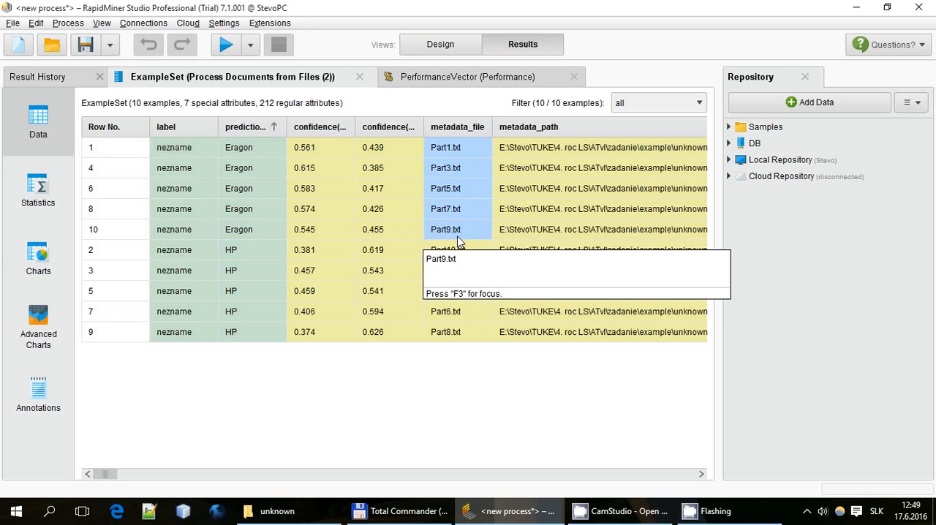
Inspect the full metadata path of Part1.txt in the predicted ExampleSet
left_click_drag(99, 474, 111, 474)
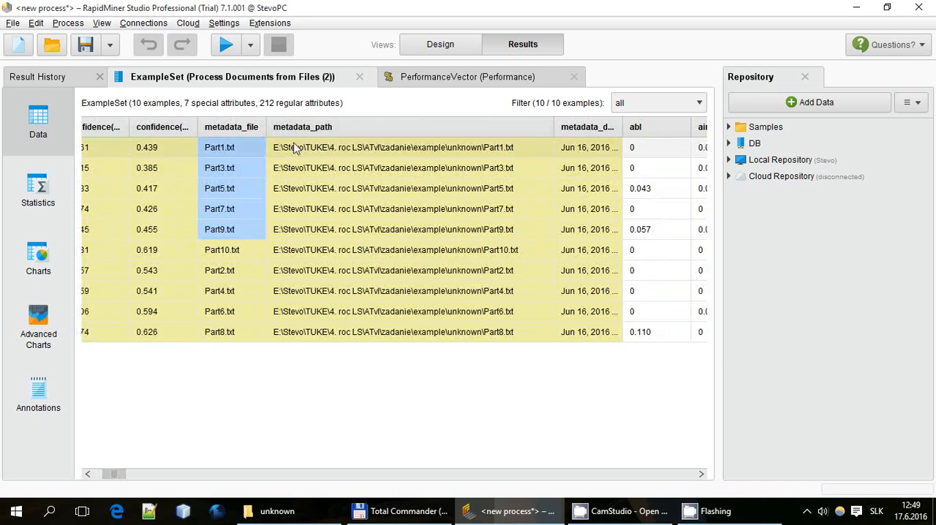
left_click(491, 151)
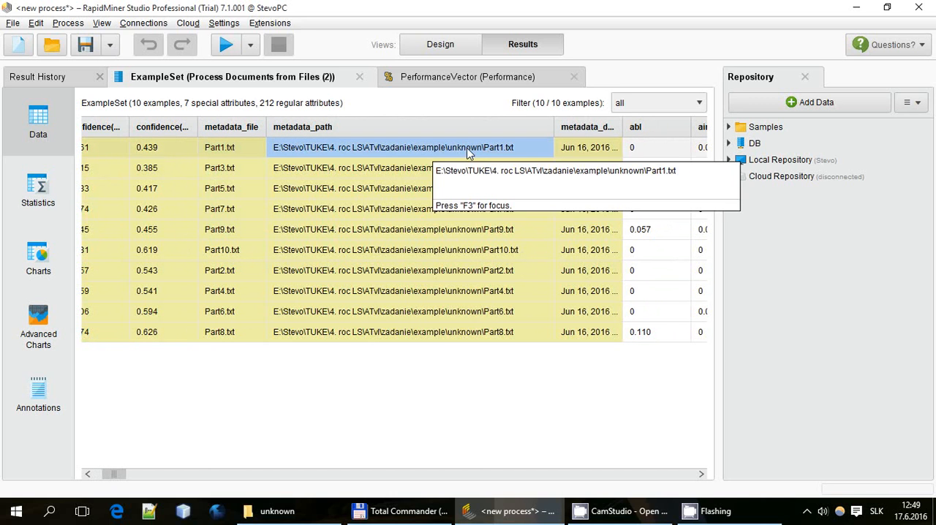
left_click_drag(117, 475, 95, 477)
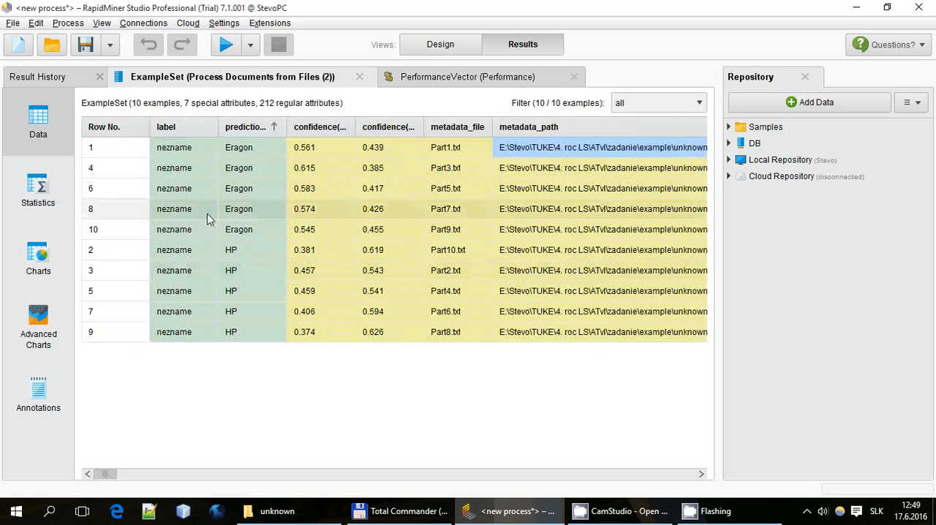
Compare the confidences and file names of the Eragon and HP prediction groups, and return to the process design
left_click_drag(251, 155, 445, 231)
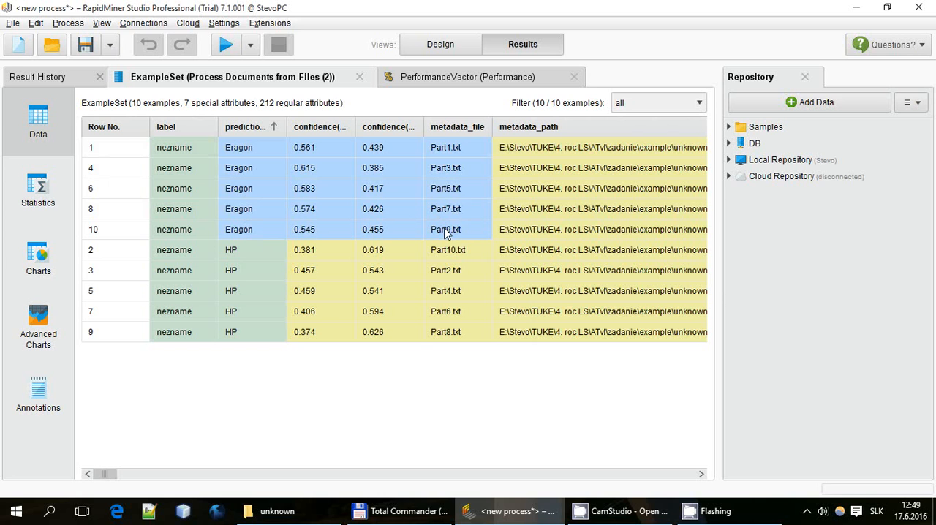
left_click_drag(243, 255, 460, 334)
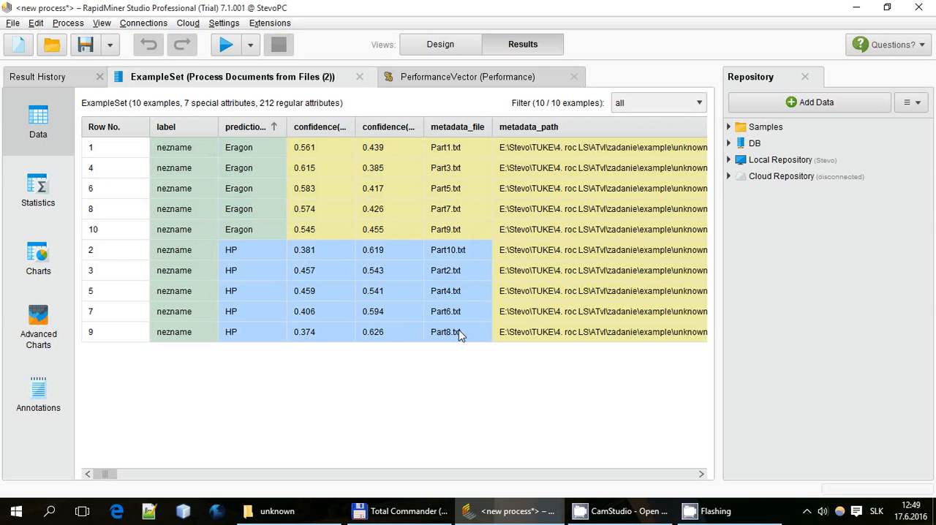
left_click_drag(460, 335, 243, 322)
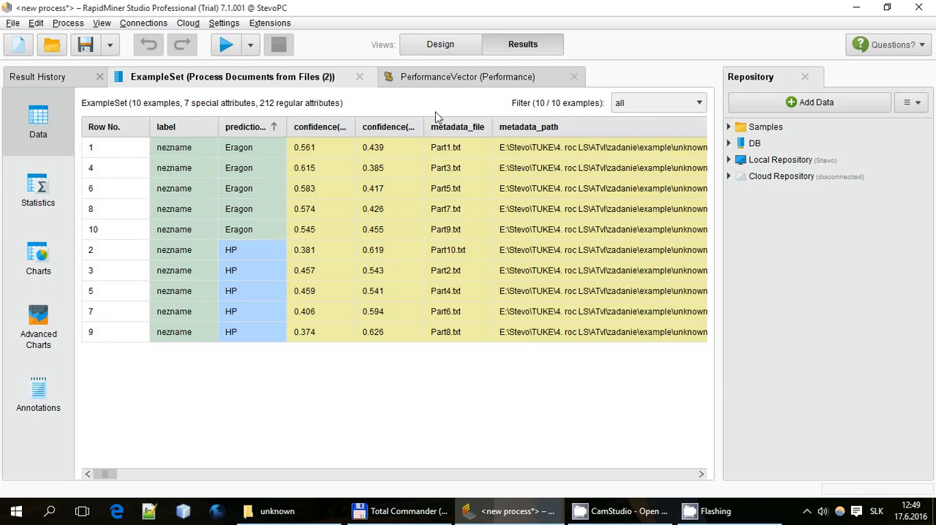
left_click(440, 45)
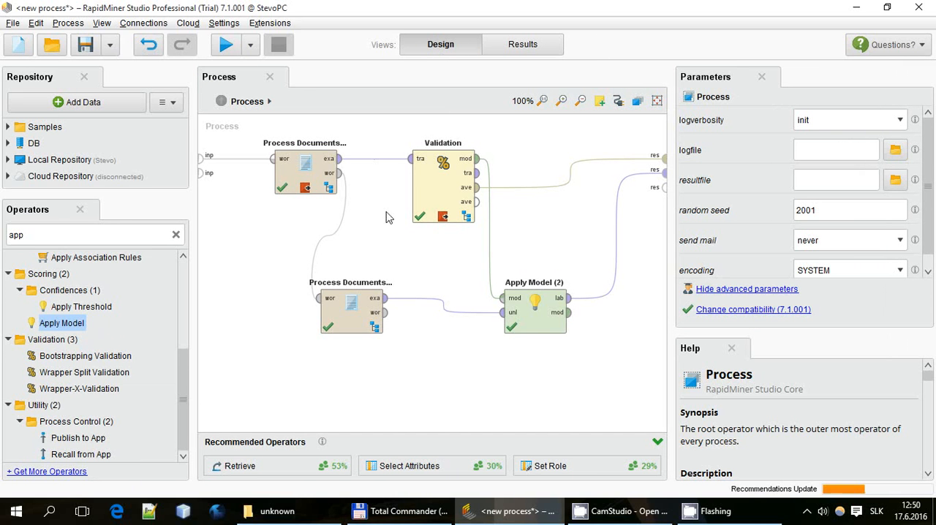